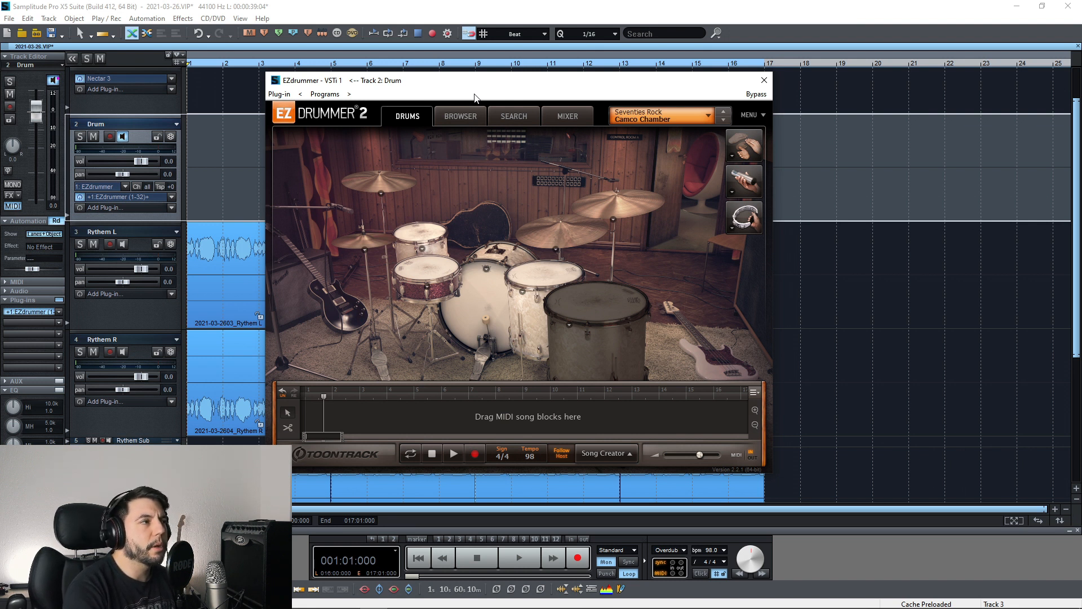
Close the EZdrummer window and play the rhythm guitar and bass tracks from the start to hear them without drums.
drag(429, 91, 534, 88)
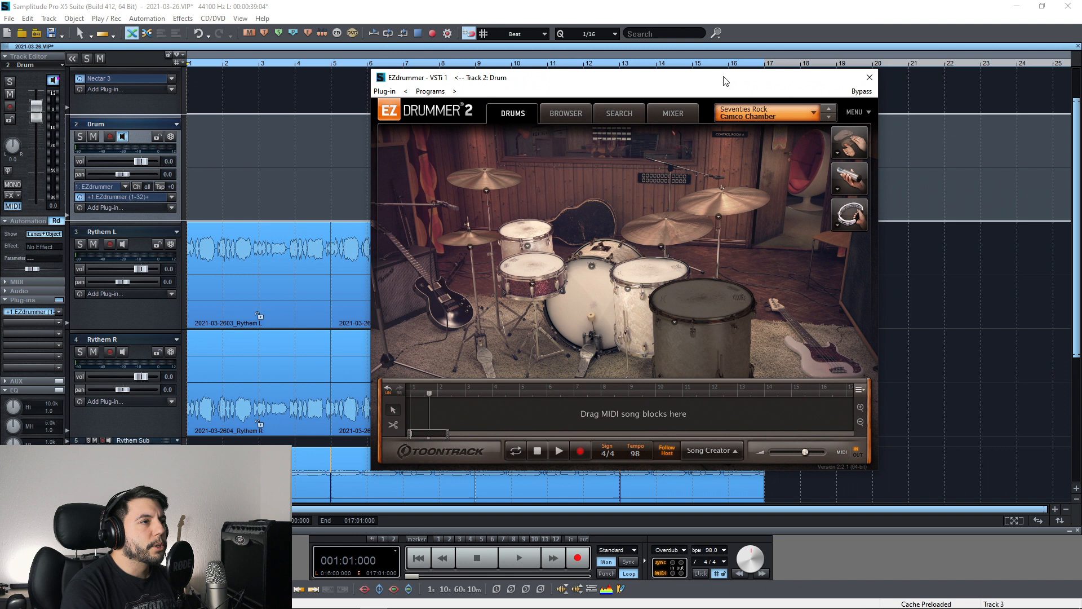
drag(724, 81, 621, 88)
drag(509, 90, 593, 84)
click(851, 80)
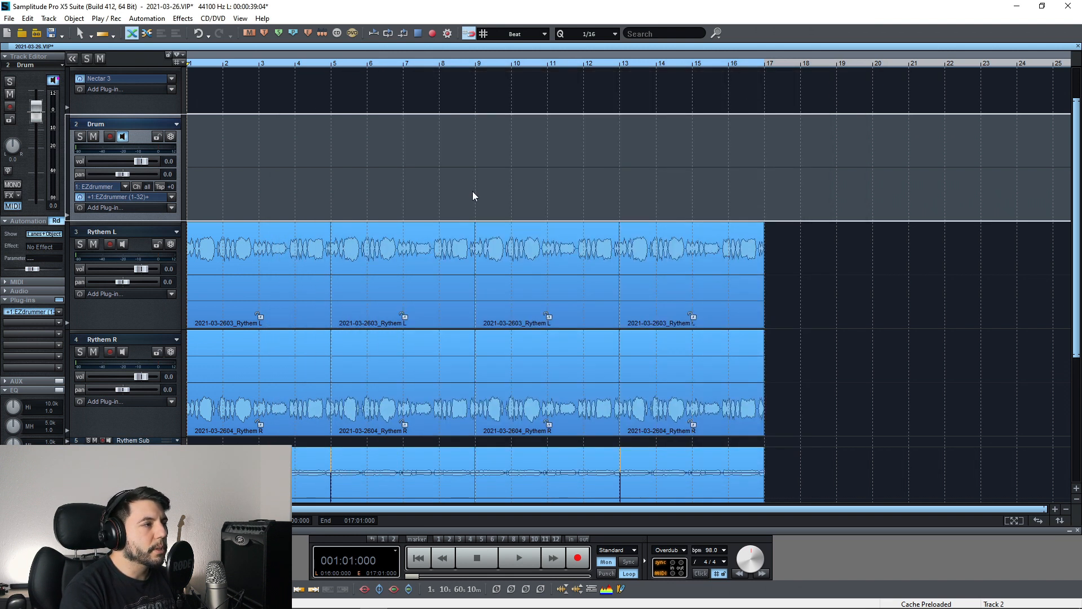
drag(1074, 166, 1072, 183)
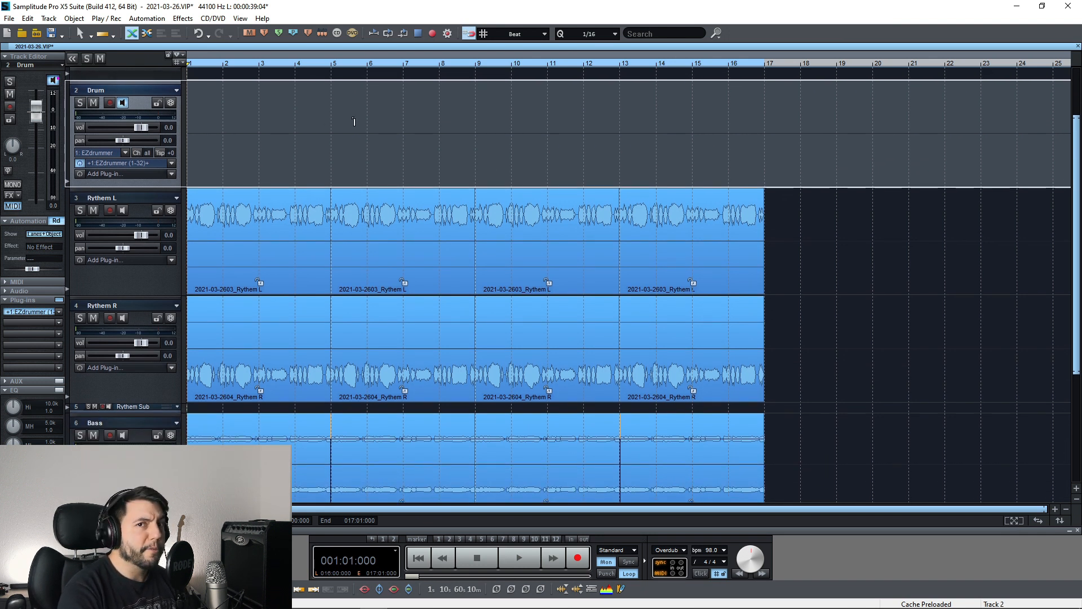
key(space)
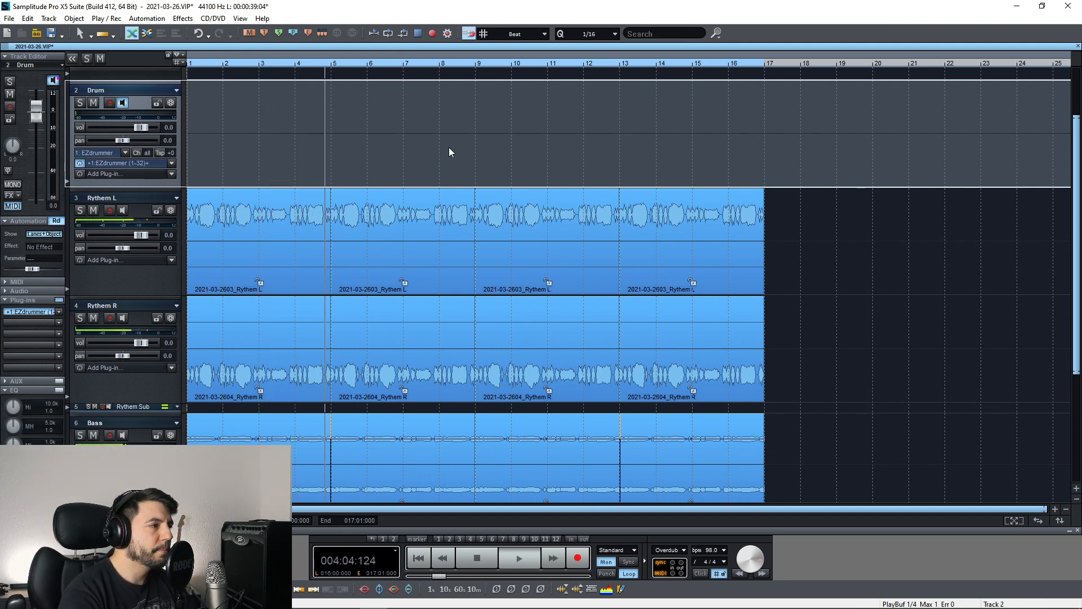
key(space)
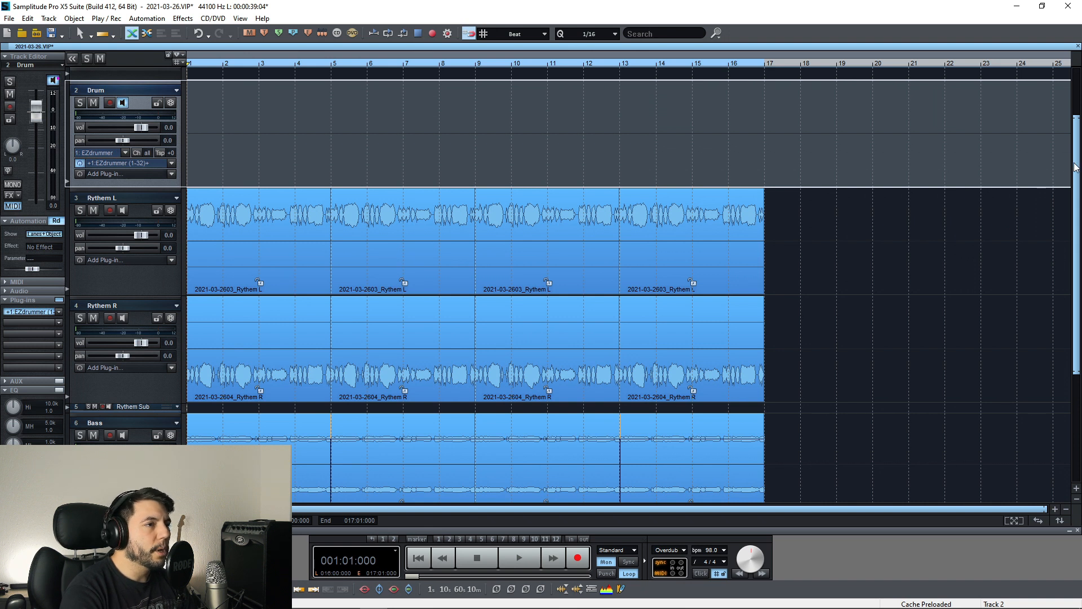
drag(1078, 167, 1078, 168)
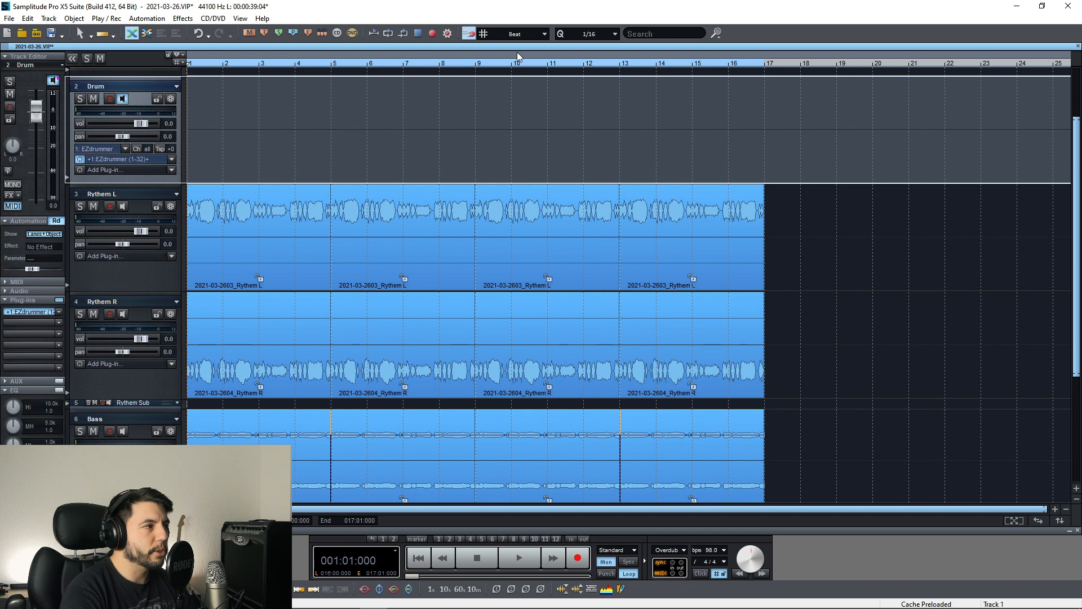
click(1052, 194)
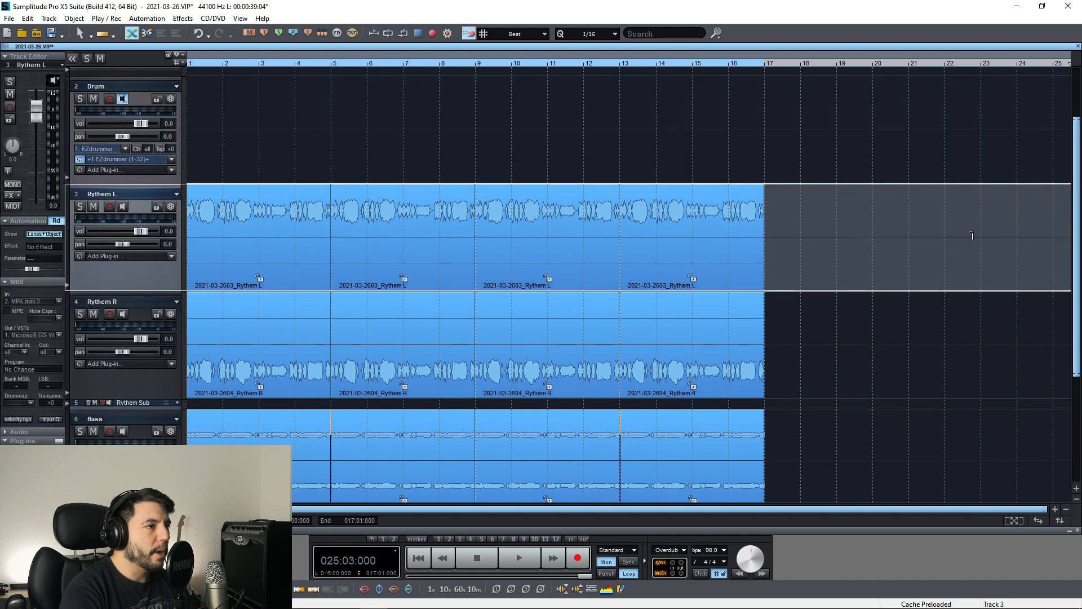
scroll(1078, 247, down, 3)
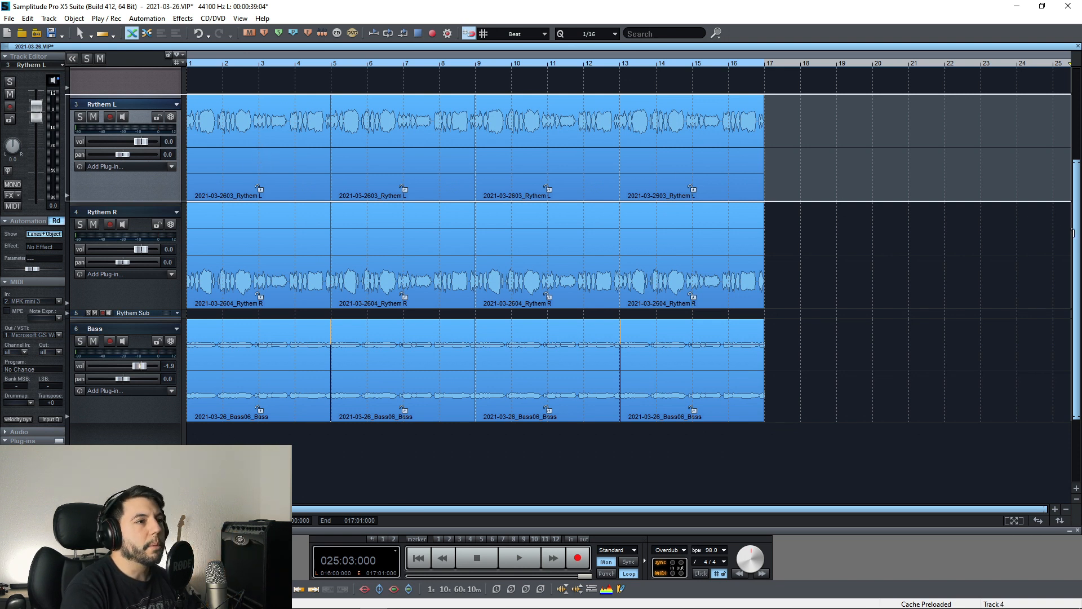
scroll(688, 167, up, 4)
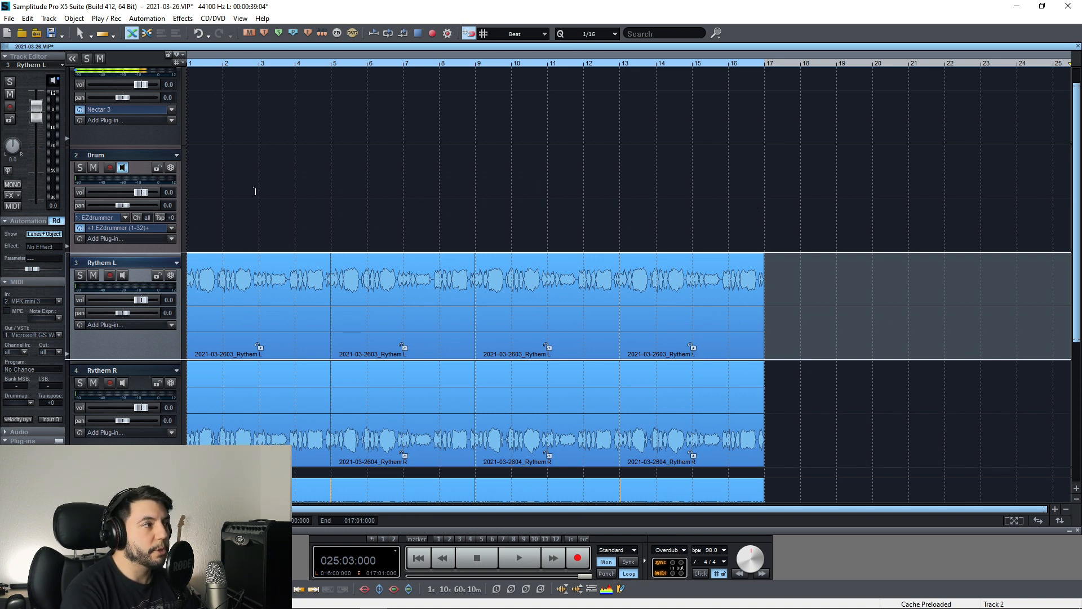
Open EZdrummer from the Drum track and start Tap2Find in its groove search.
click(112, 229)
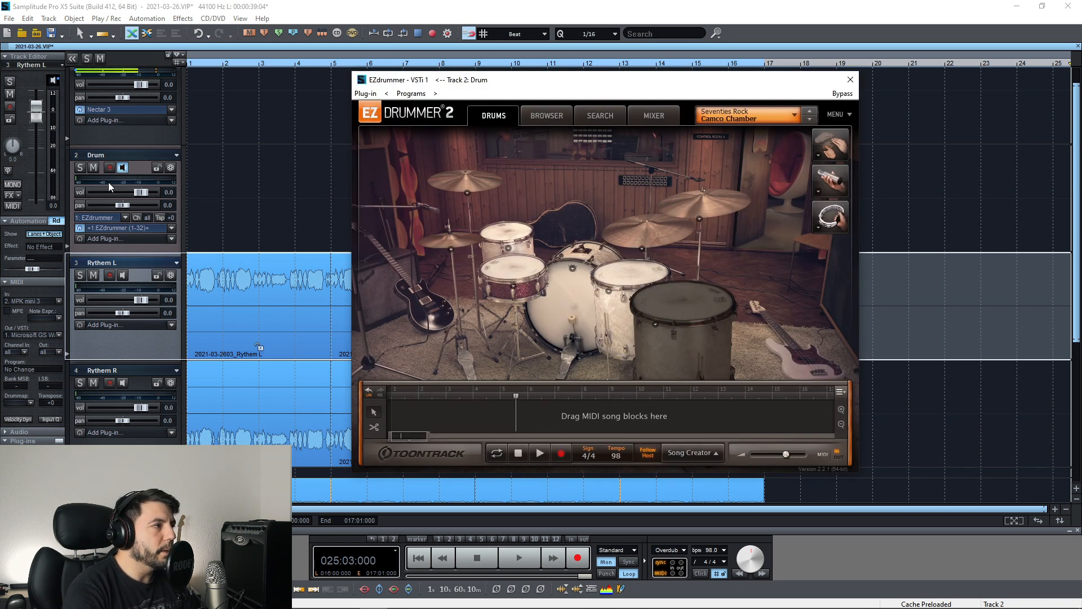
drag(648, 84, 642, 88)
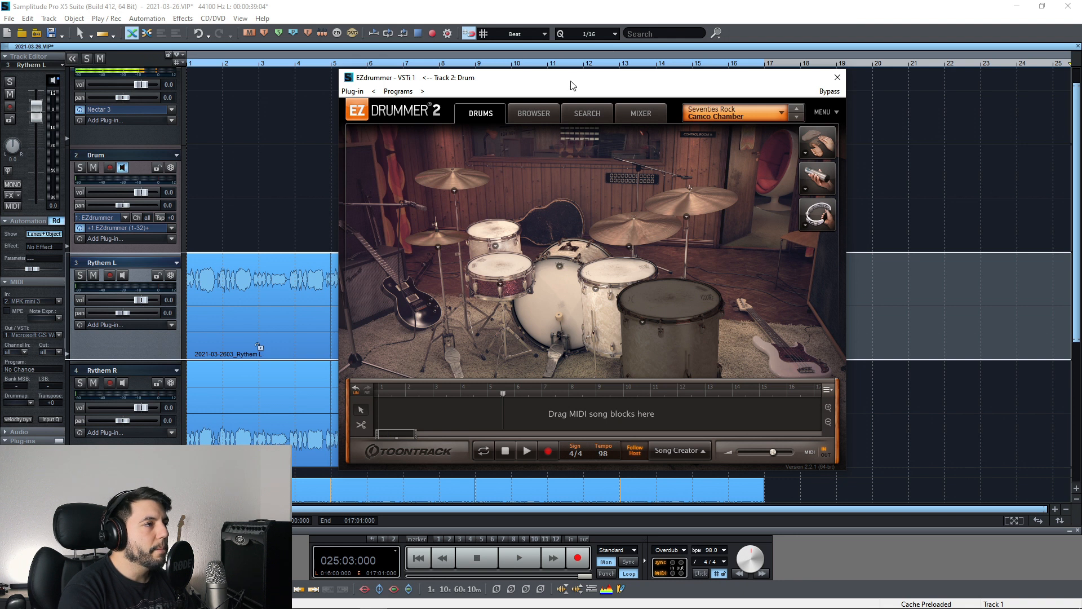
drag(571, 86, 542, 89)
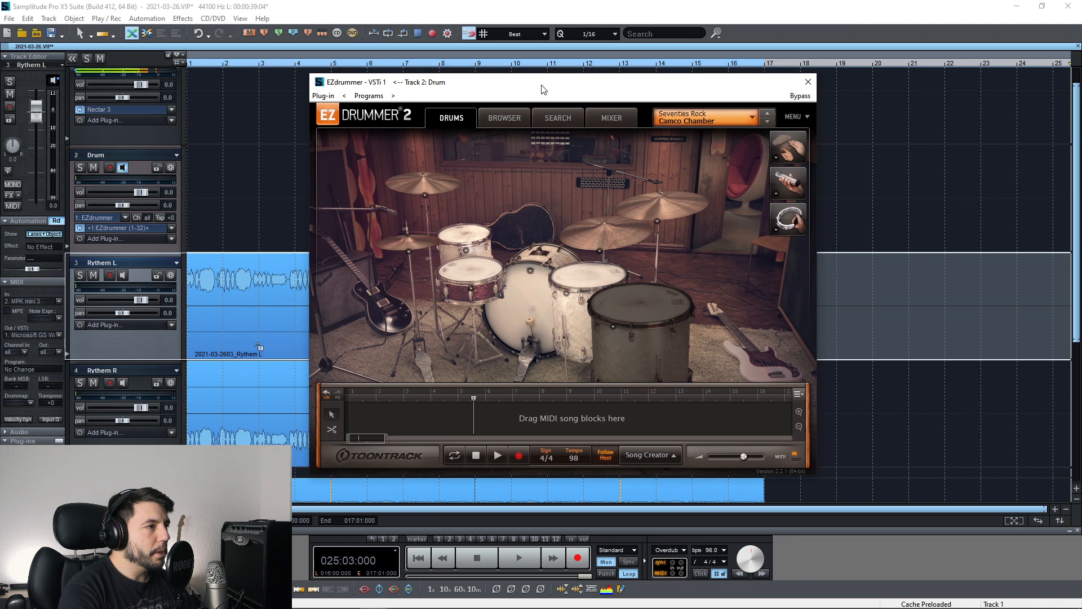
click(560, 119)
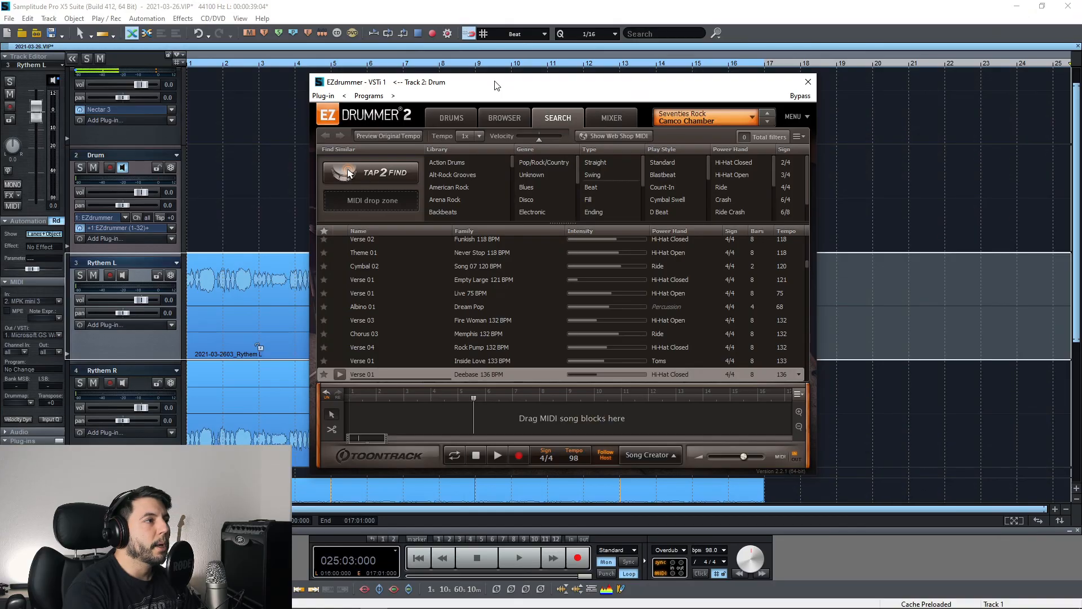
click(375, 180)
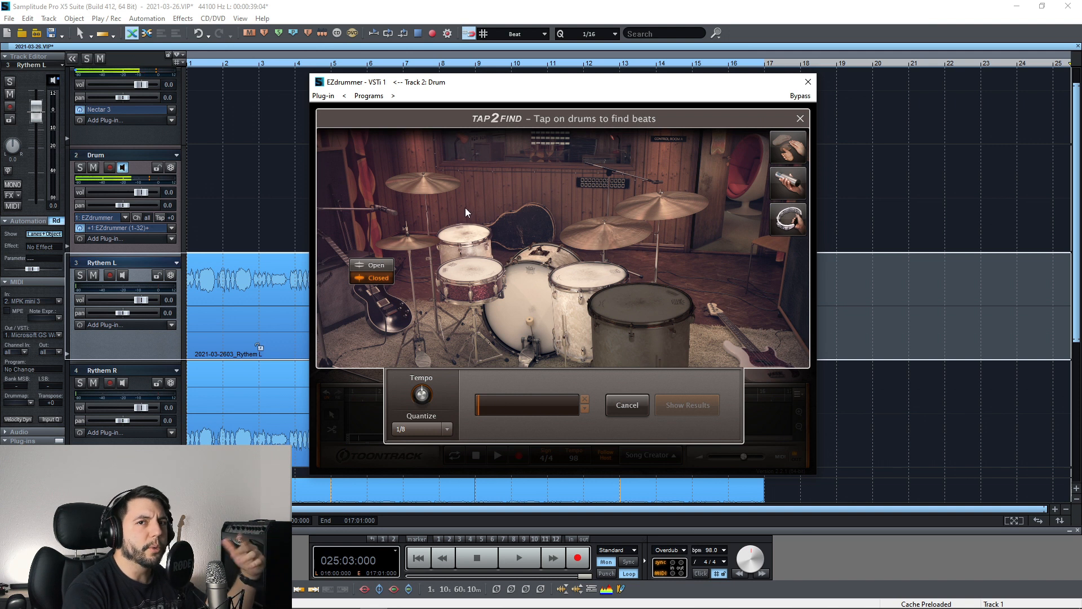
Tap out an alternating kick and snare beat on the drum kit and show the matching grooves.
click(512, 311)
click(471, 274)
click(528, 319)
click(477, 274)
click(533, 321)
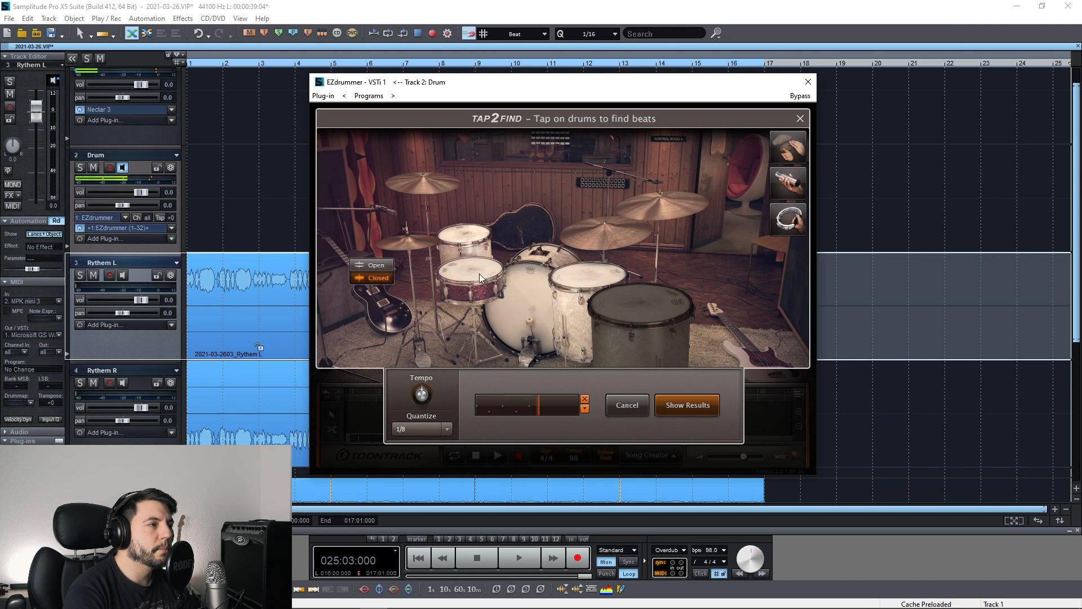
click(521, 312)
click(522, 314)
click(693, 407)
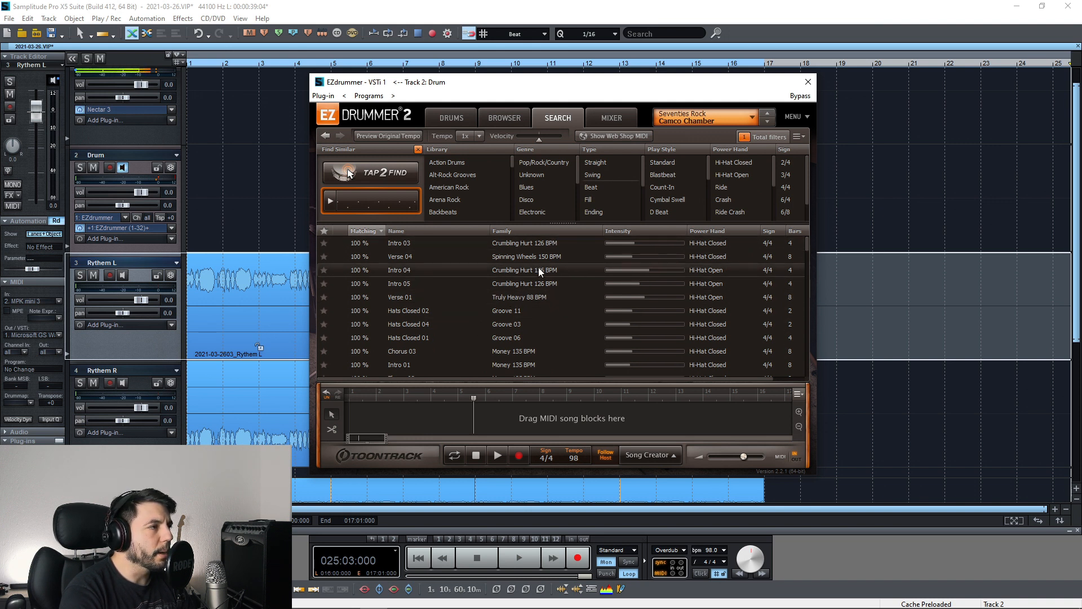
Audition the first matching grooves and place Verse 04 from Spinning Wheels 150 BPM at the start of the EZdrummer song track.
click(340, 243)
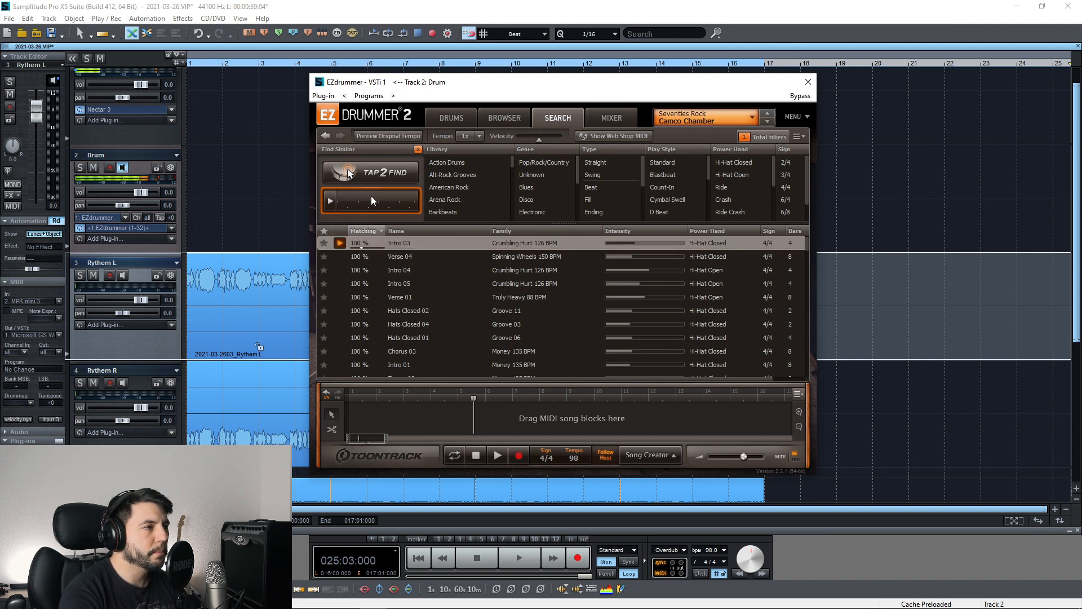
click(339, 257)
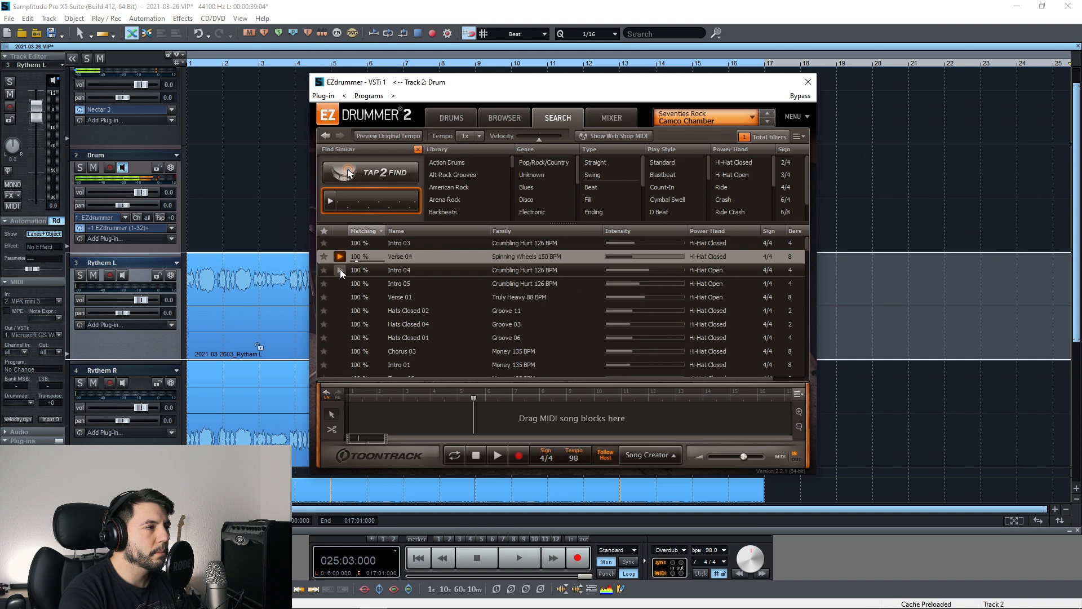
click(339, 270)
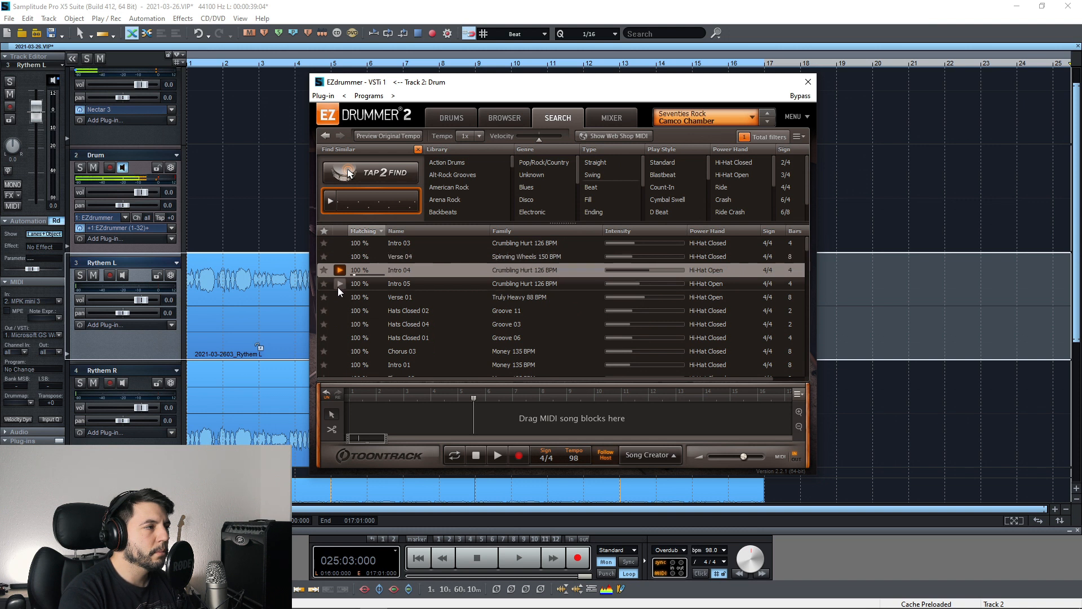
click(340, 256)
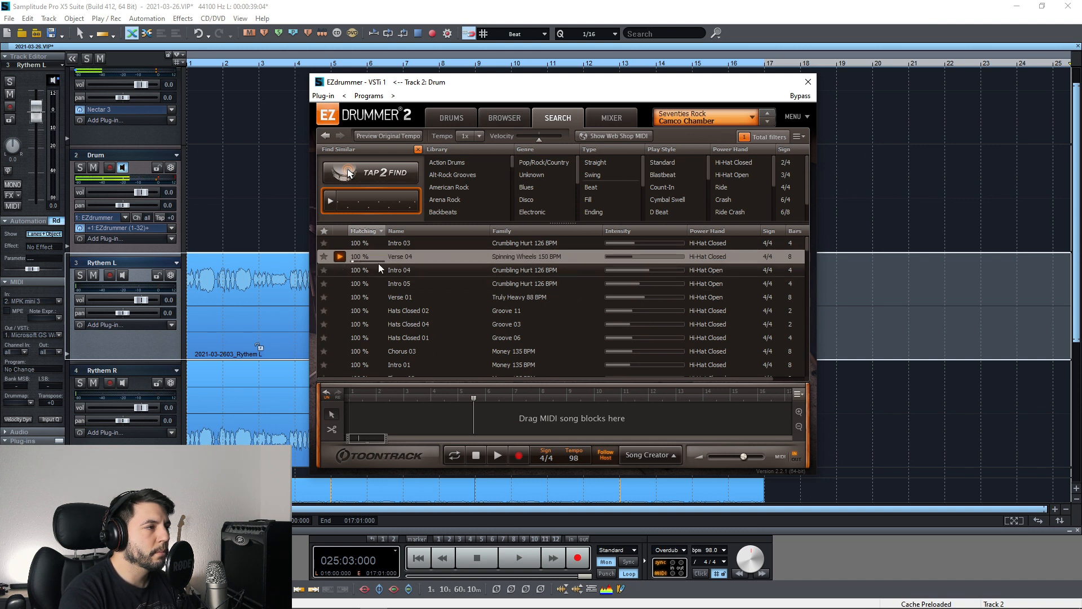
click(341, 256)
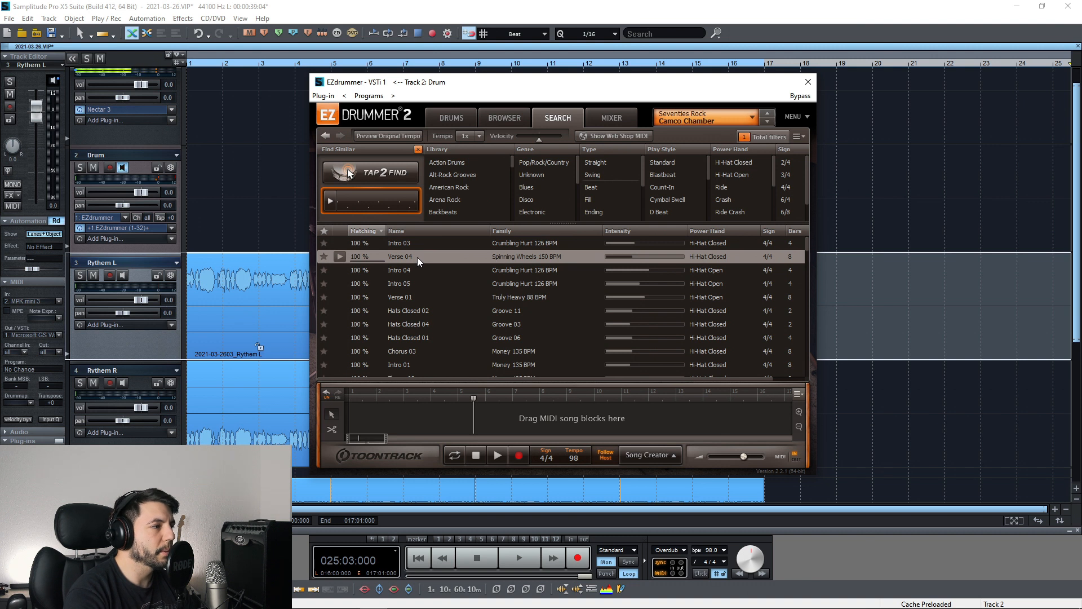
drag(417, 256, 353, 411)
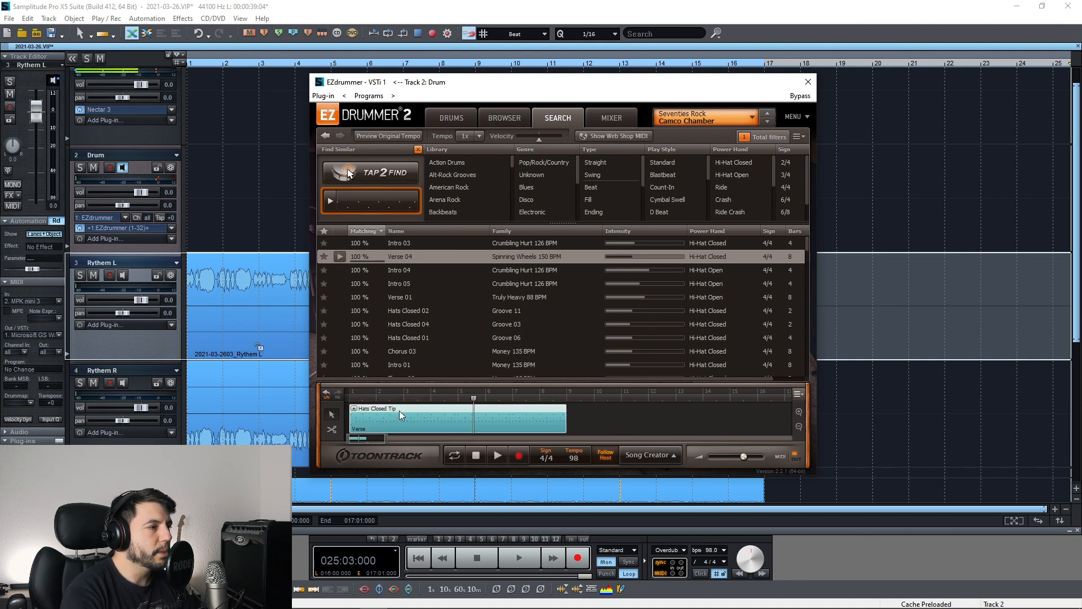
Return the project playhead to bar 1 and play the song together with the placed drum groove.
click(327, 4)
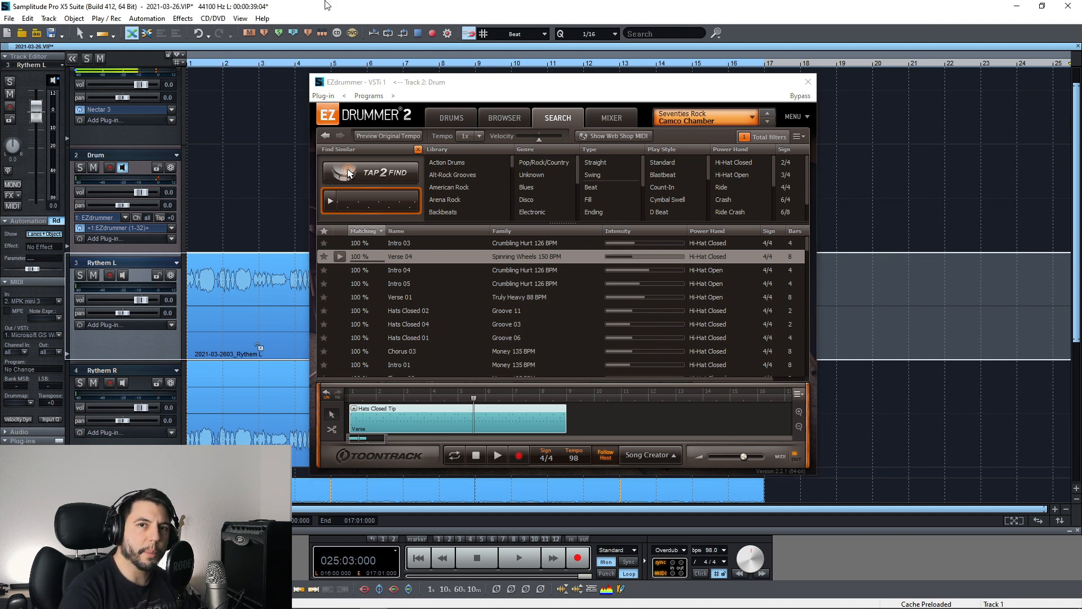
key(space)
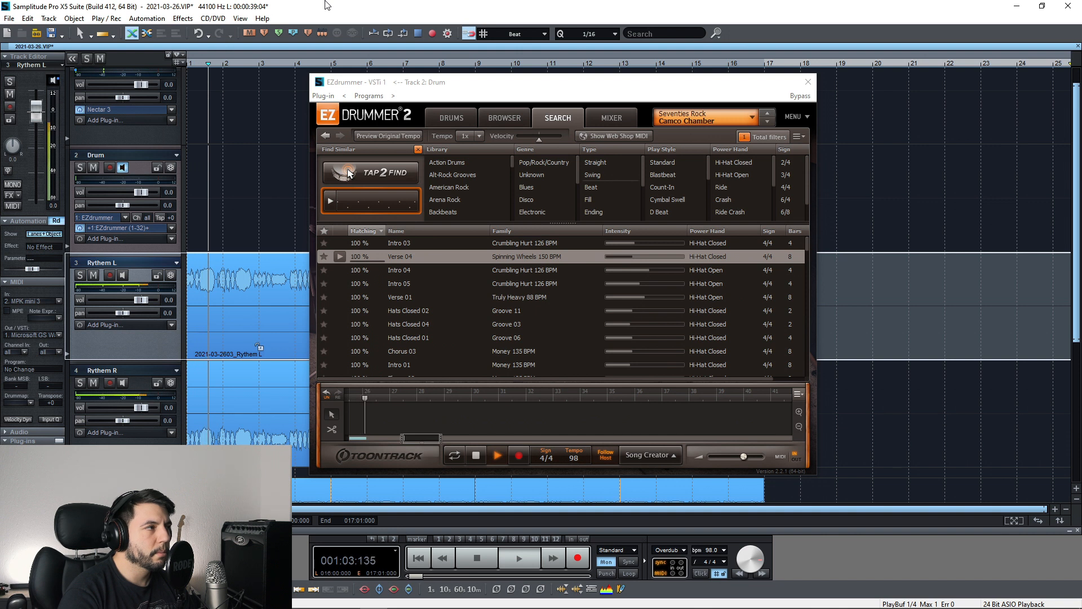
key(space)
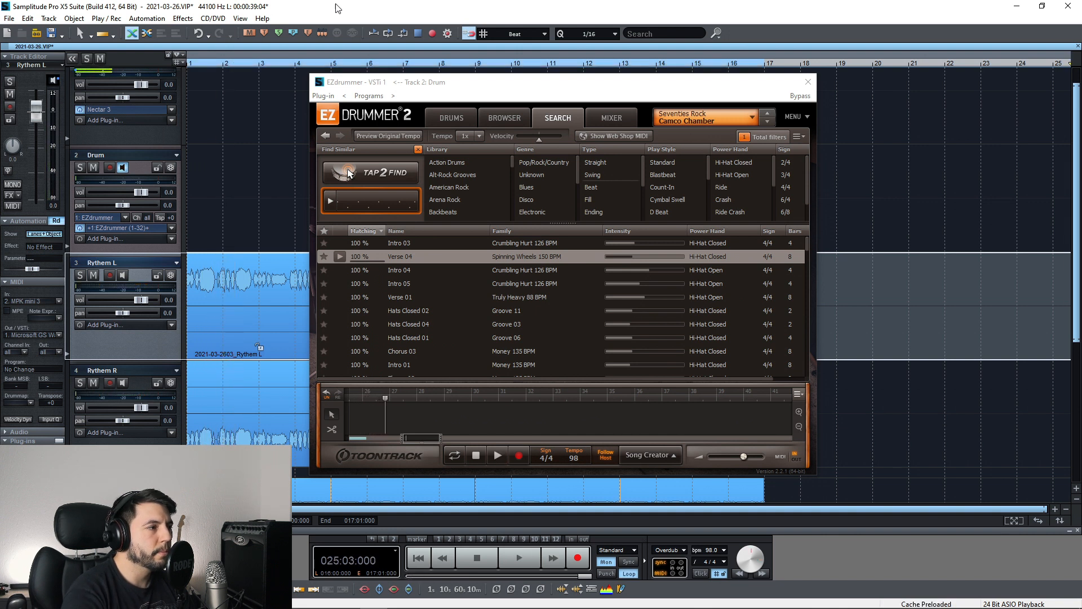
drag(421, 439, 355, 439)
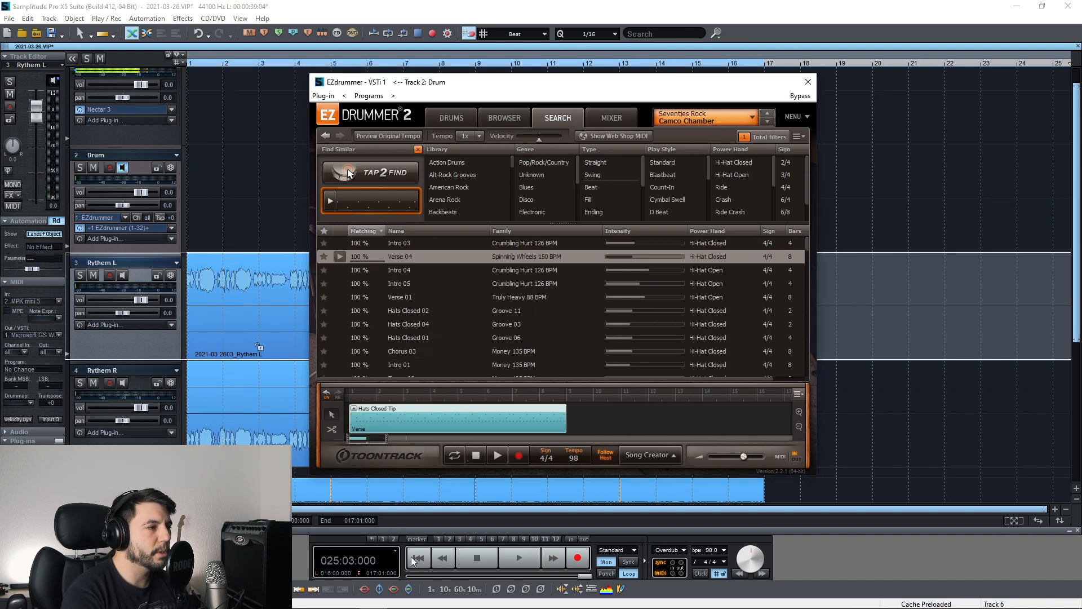
click(418, 558)
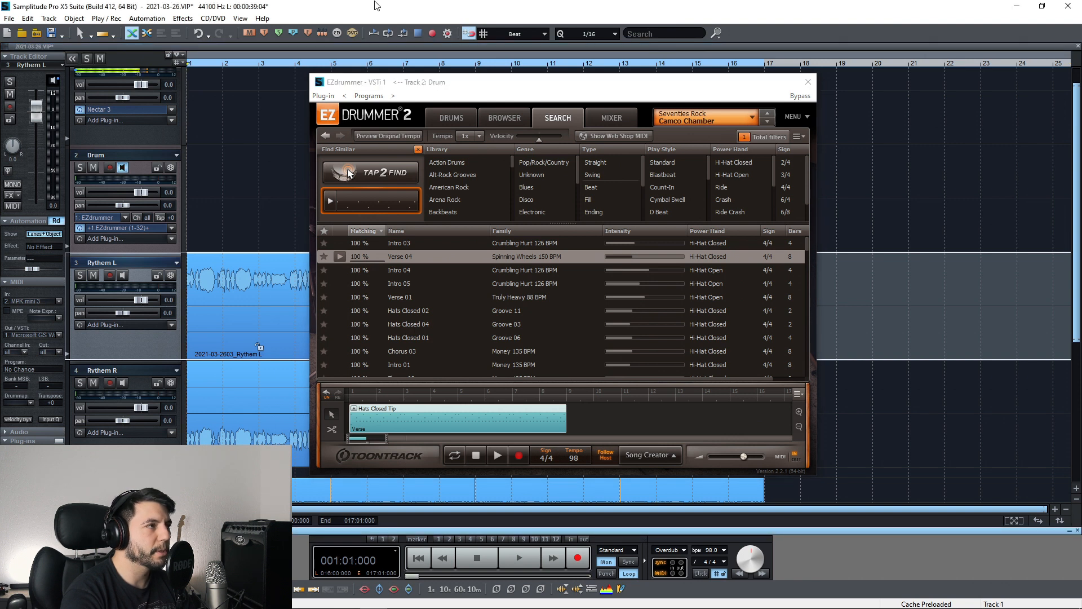
key(space)
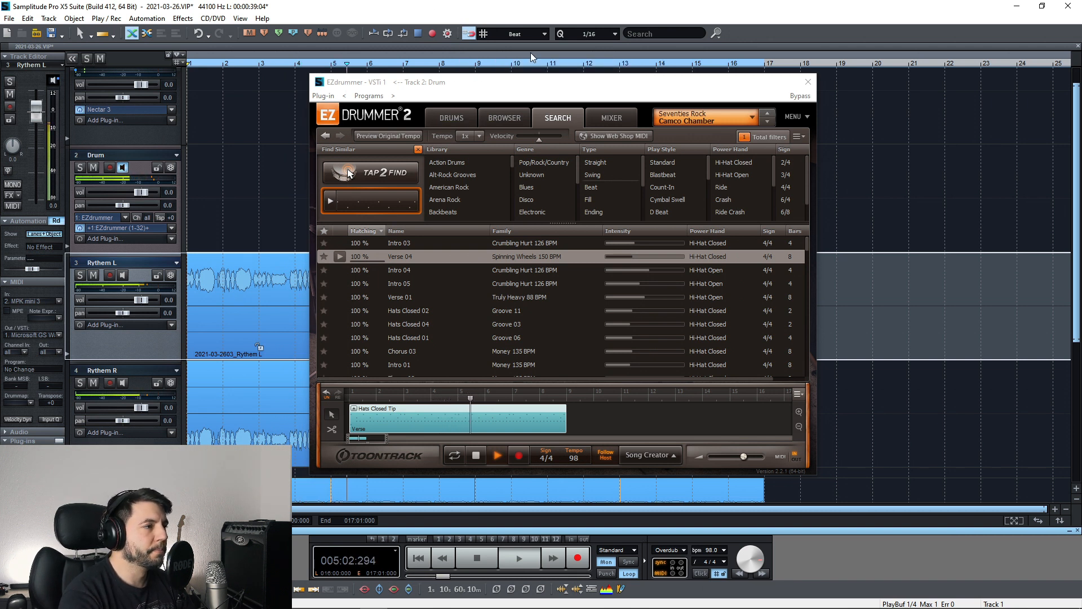
key(space)
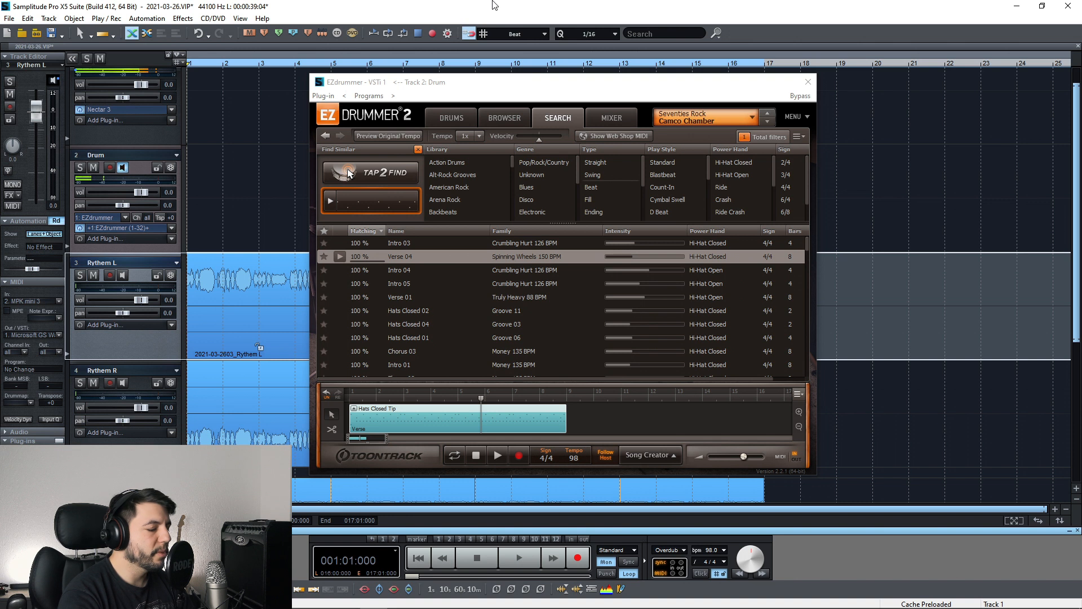
Lower the Rythem Sub track's volume to about -2.6 dB in the mixer while checking playback, and close the mixer.
key(m)
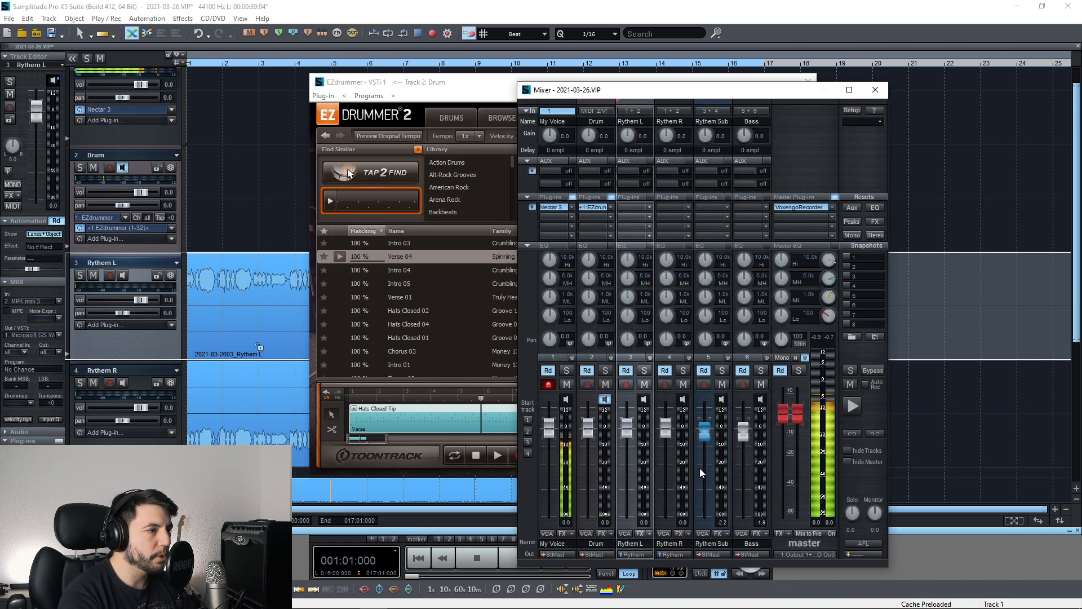
drag(705, 431, 706, 436)
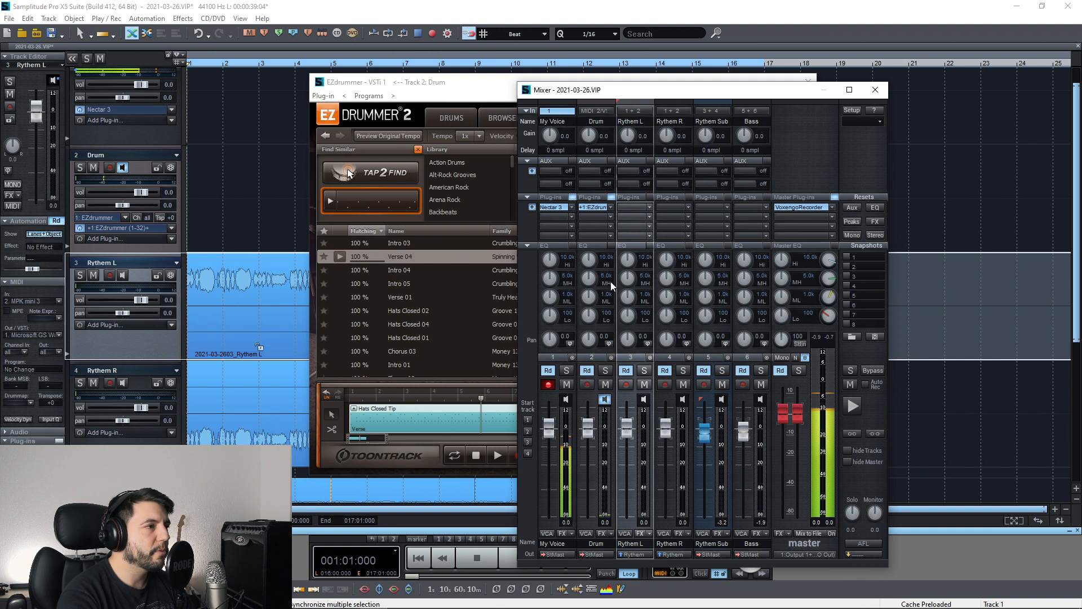
key(space)
mouse_move(705, 433)
mouse_down()
mouse_move(705, 446)
mouse_move(708, 435)
mouse_up()
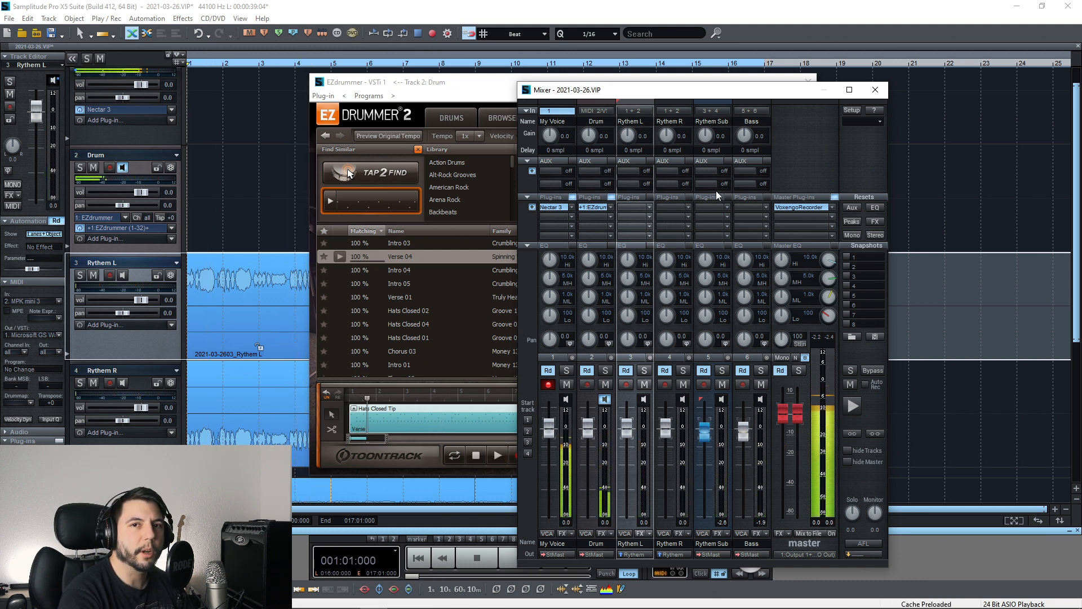
drag(679, 97, 656, 96)
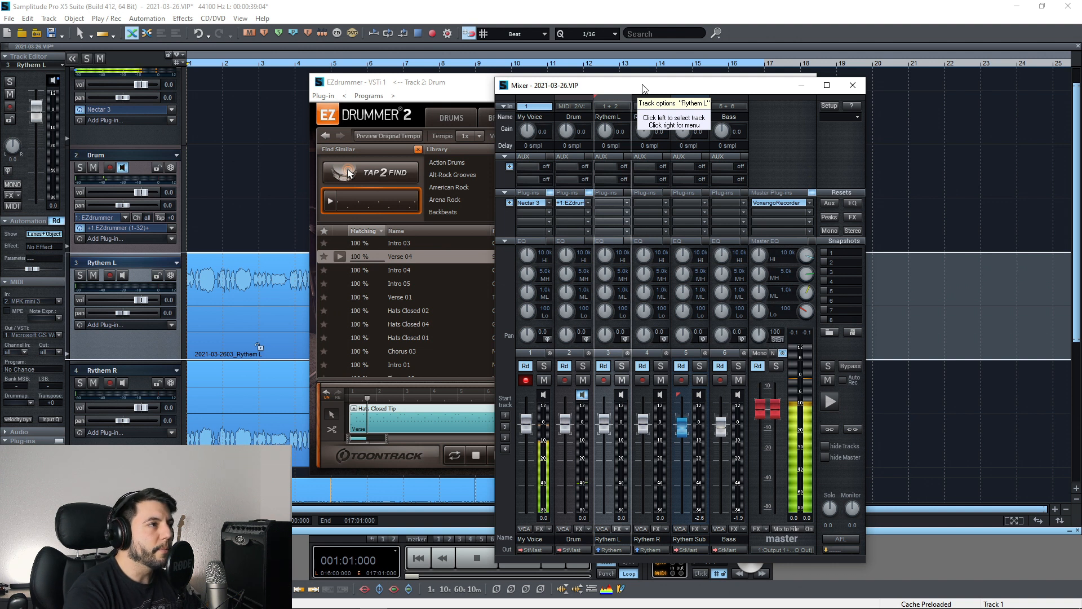
drag(639, 90, 552, 91)
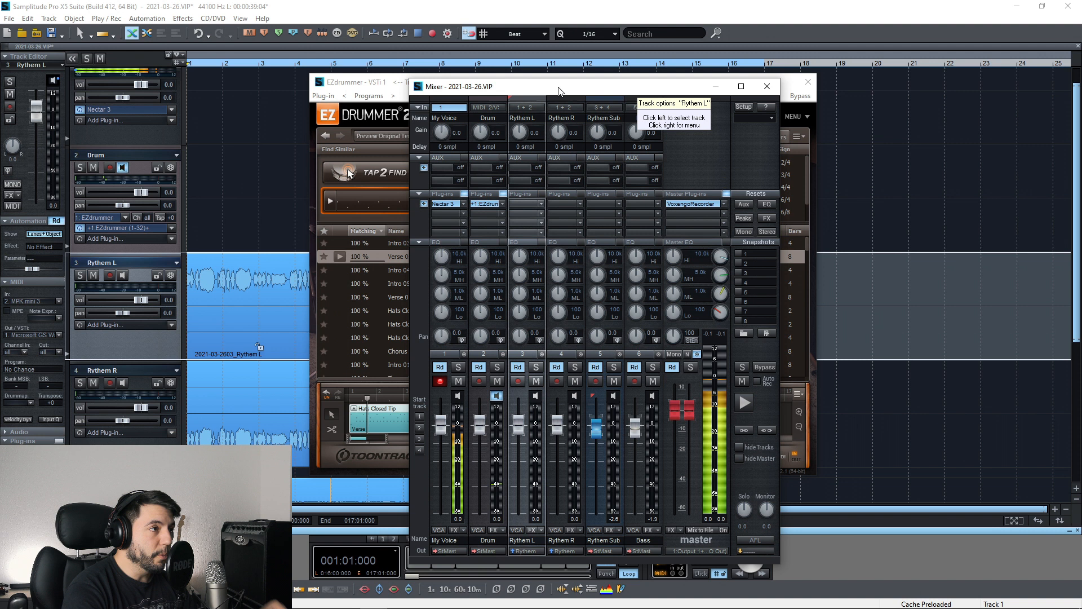
click(767, 88)
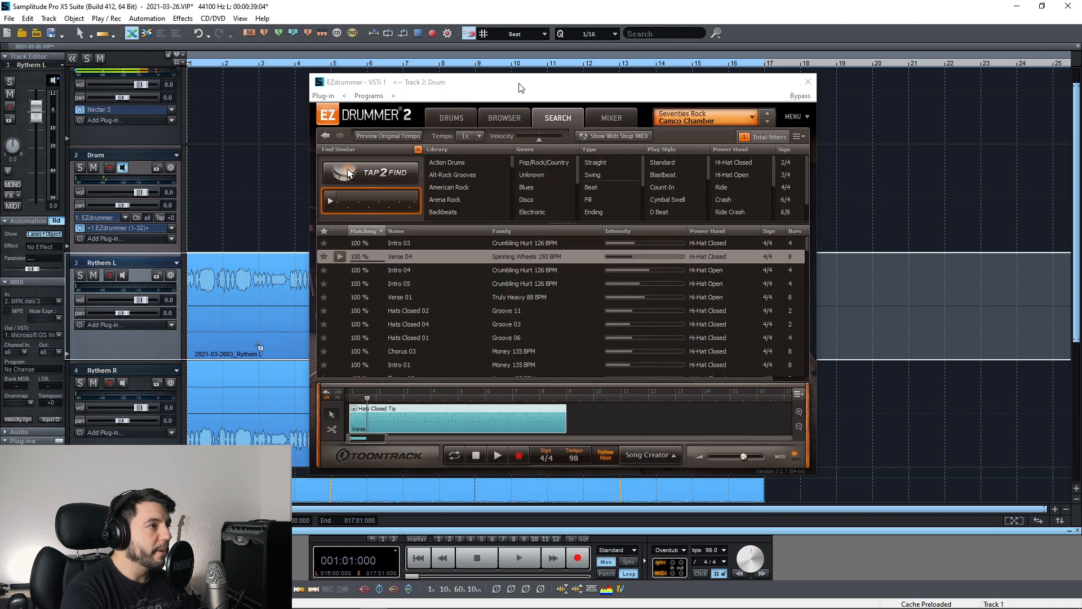
Shorten the Verse 04 groove block in the song track to four bars, moving the plug-in window to compare it with the project.
drag(519, 84, 560, 70)
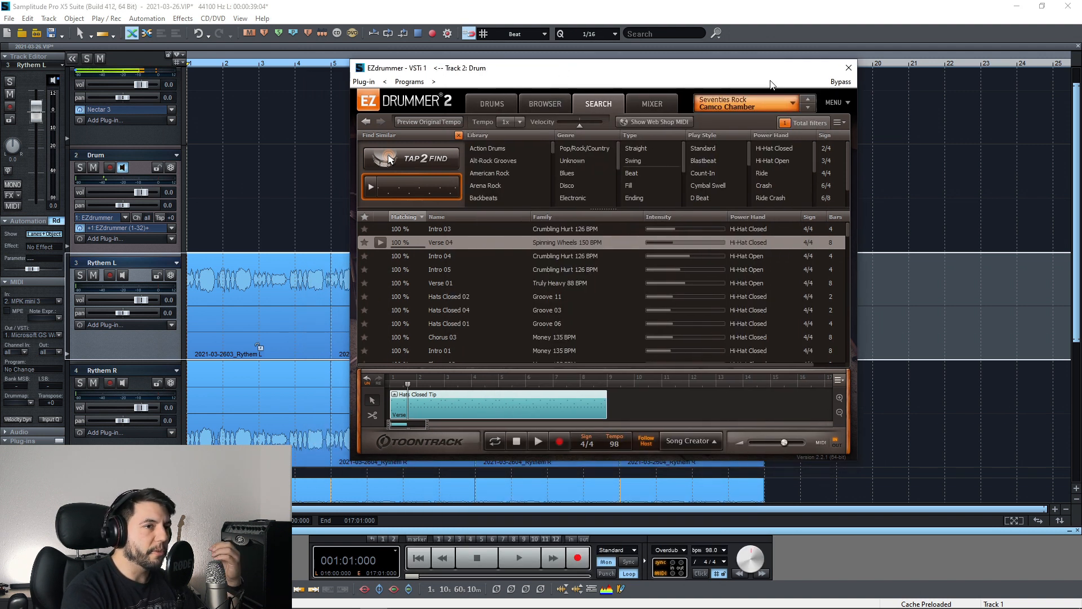
drag(645, 76, 675, 77)
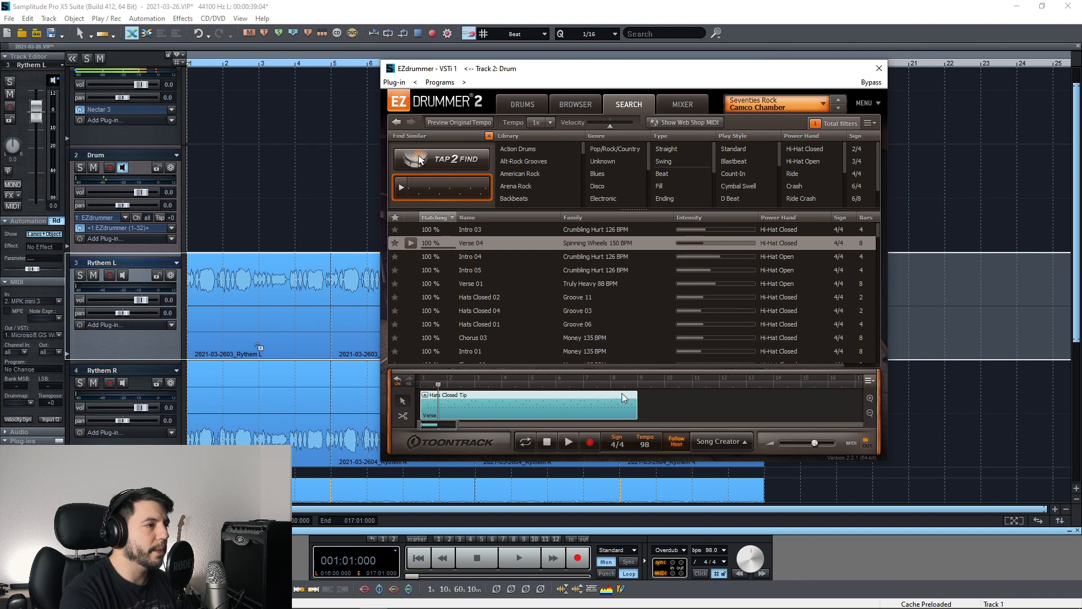
drag(601, 79, 711, 87)
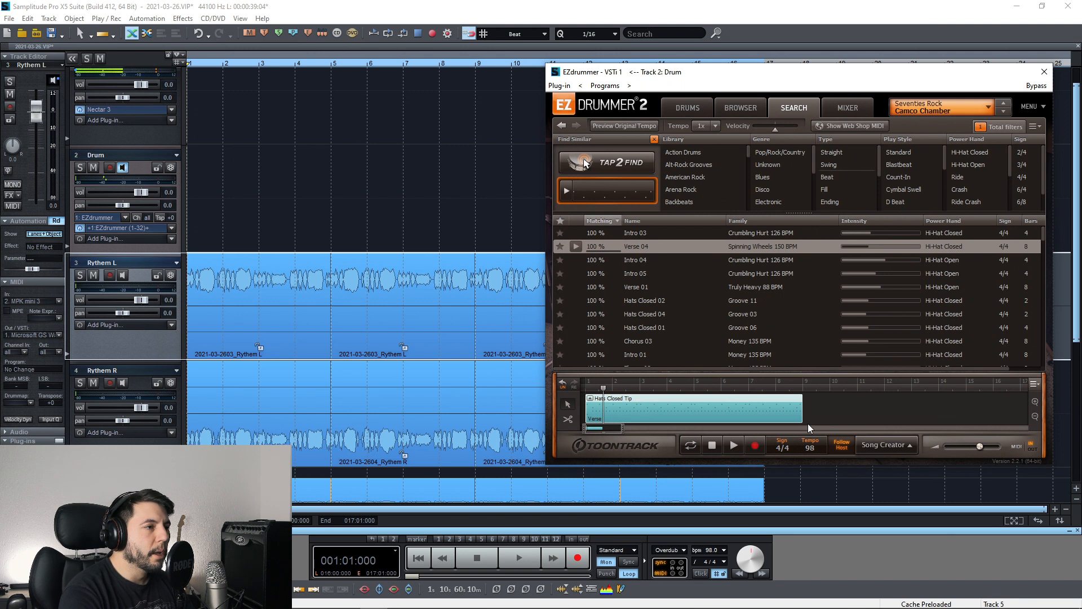
drag(798, 422, 696, 422)
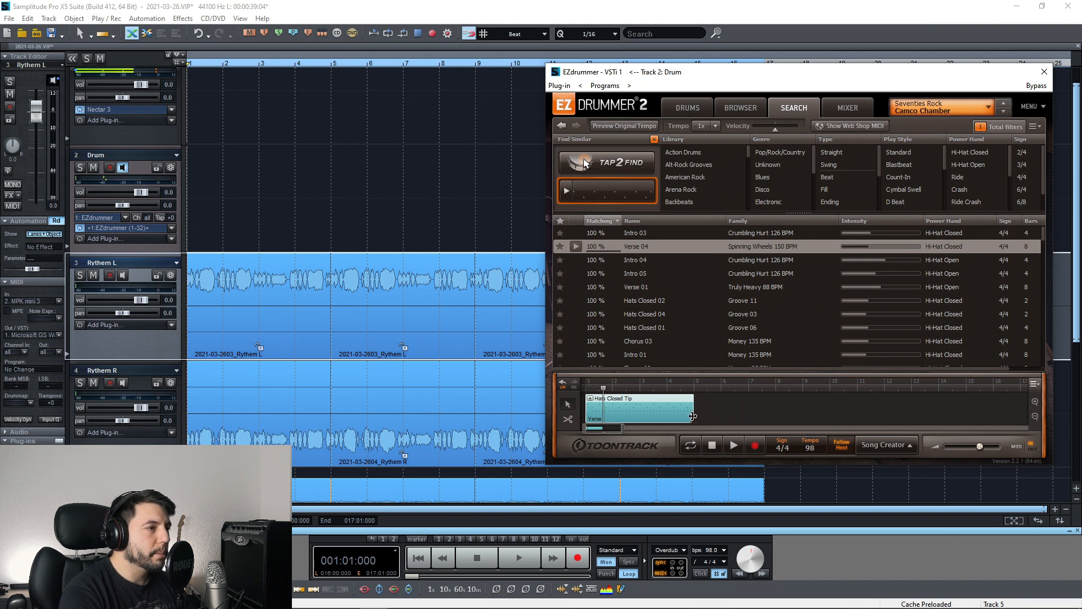
drag(759, 78, 495, 89)
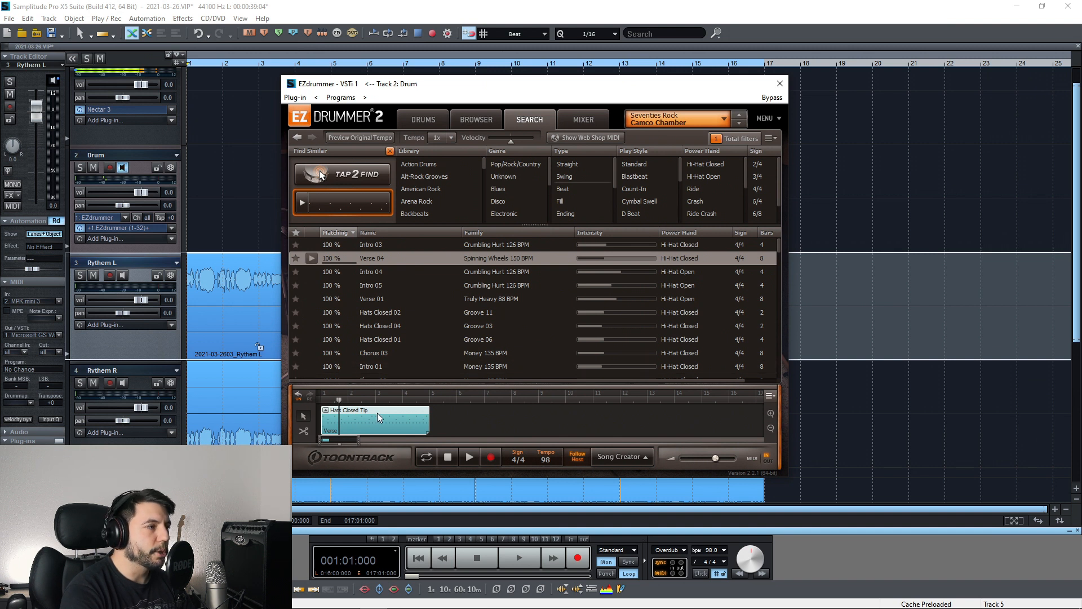
Open the play style editor for the shortened groove block in the song track.
click(451, 418)
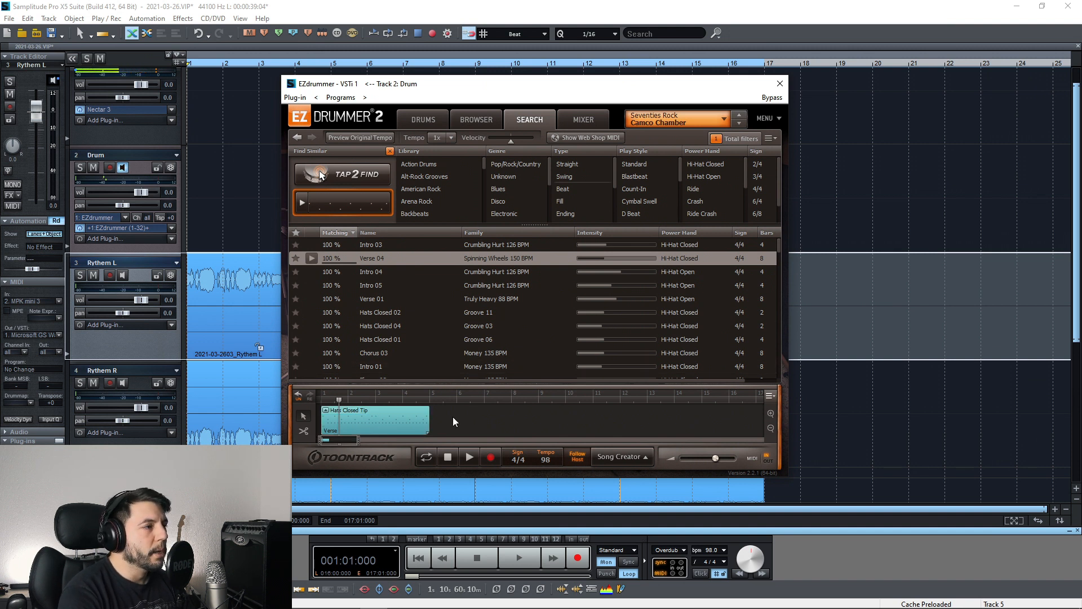
right_click(388, 423)
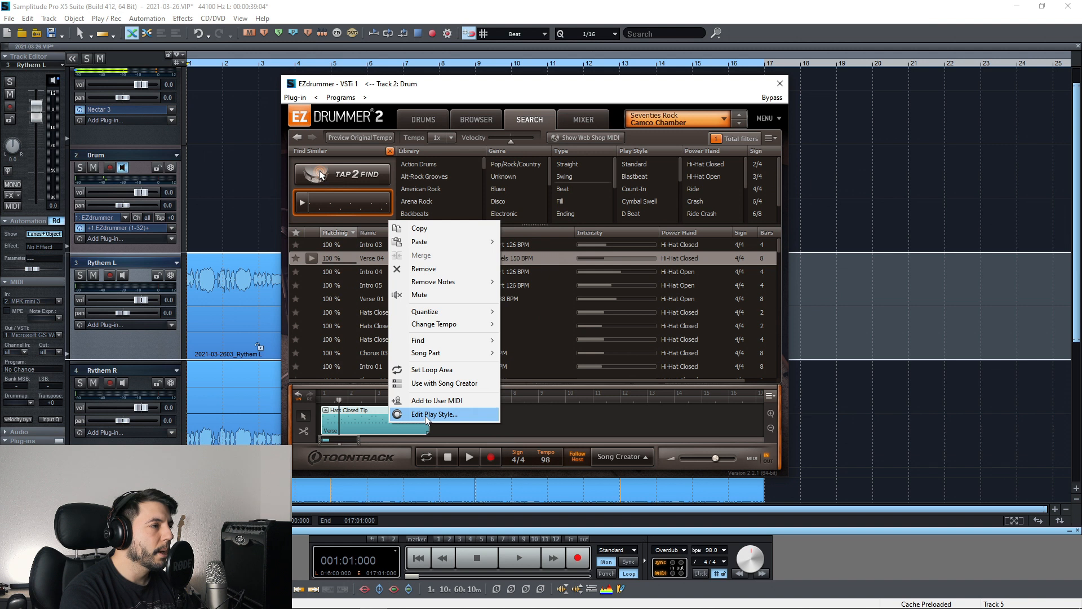
click(509, 431)
click(377, 421)
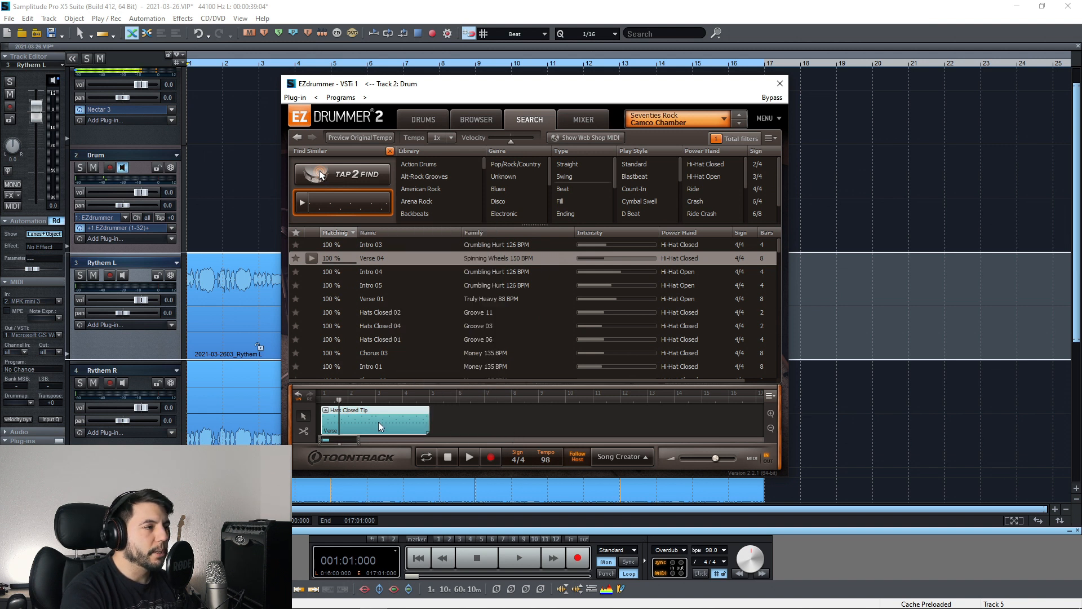
double_click(380, 421)
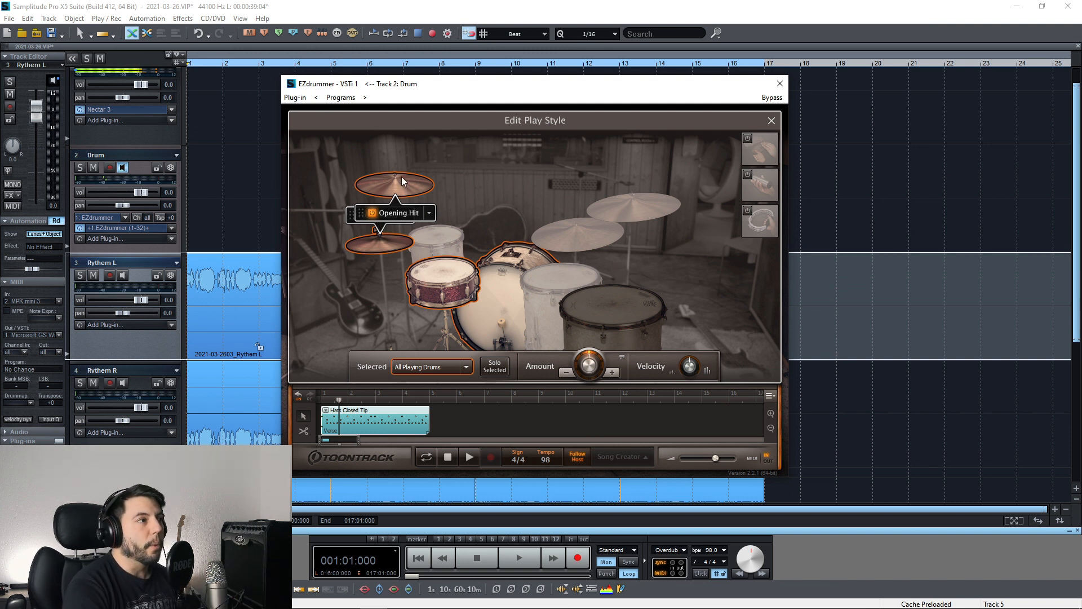
drag(442, 87, 458, 85)
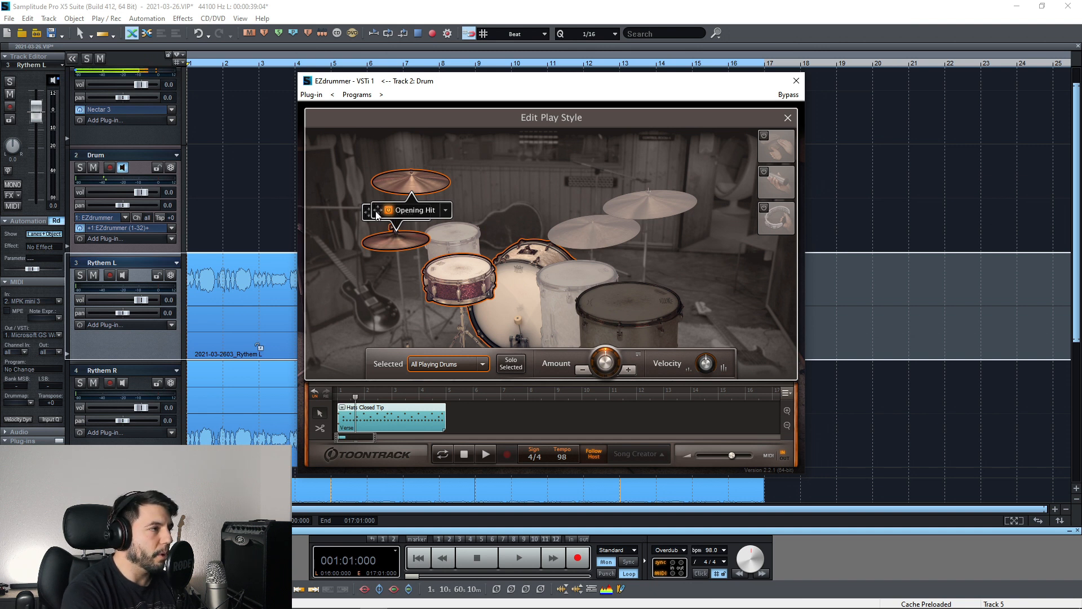
Move the groove's Opening Hit to the Ride and on to Cymbal 2, and play it with the song.
drag(378, 214, 570, 234)
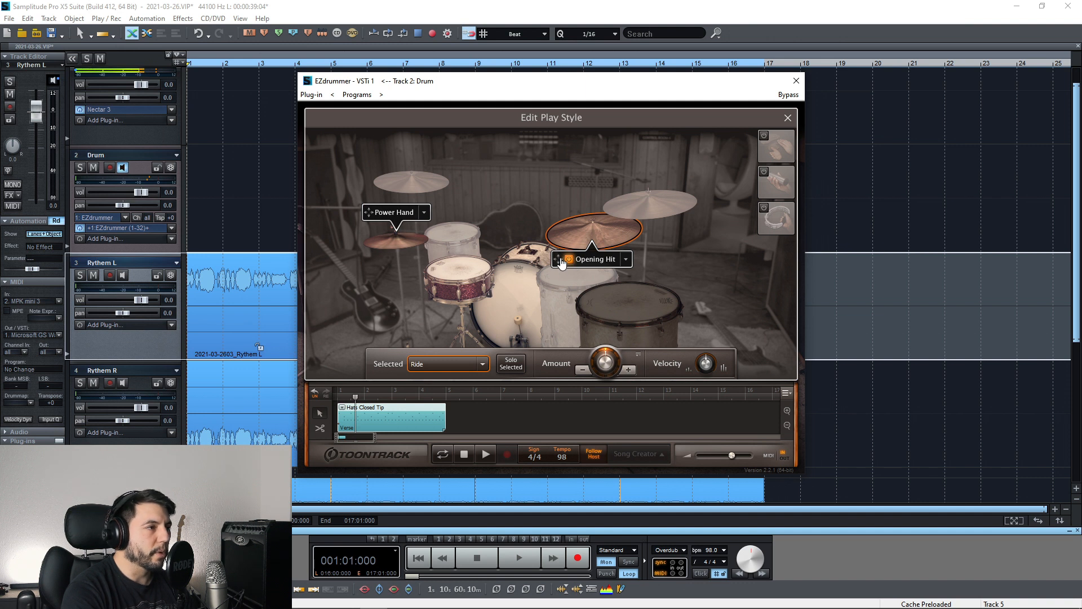
drag(562, 261, 617, 231)
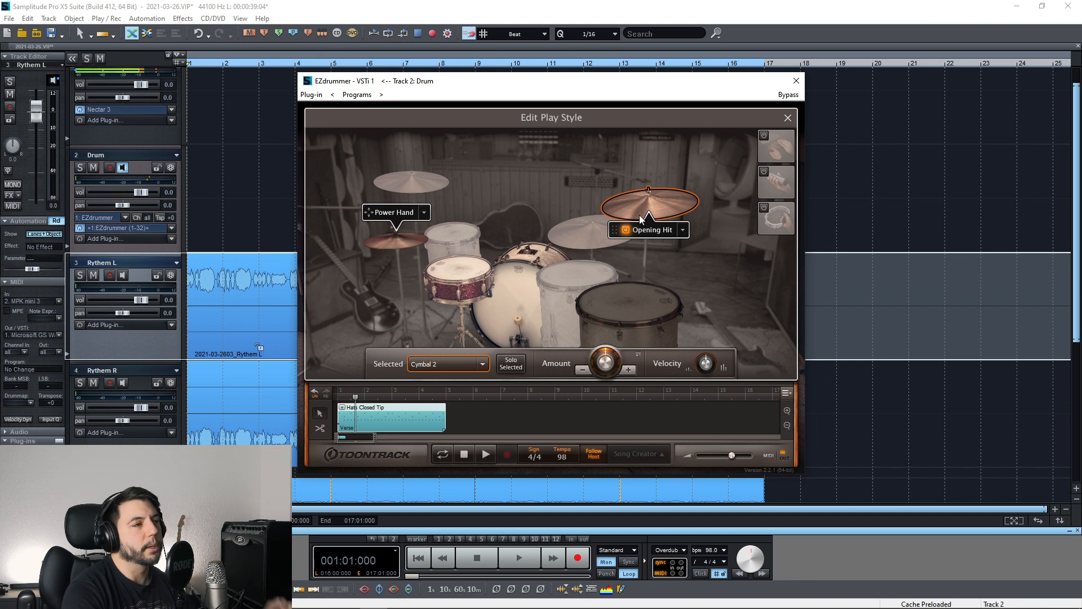
key(space)
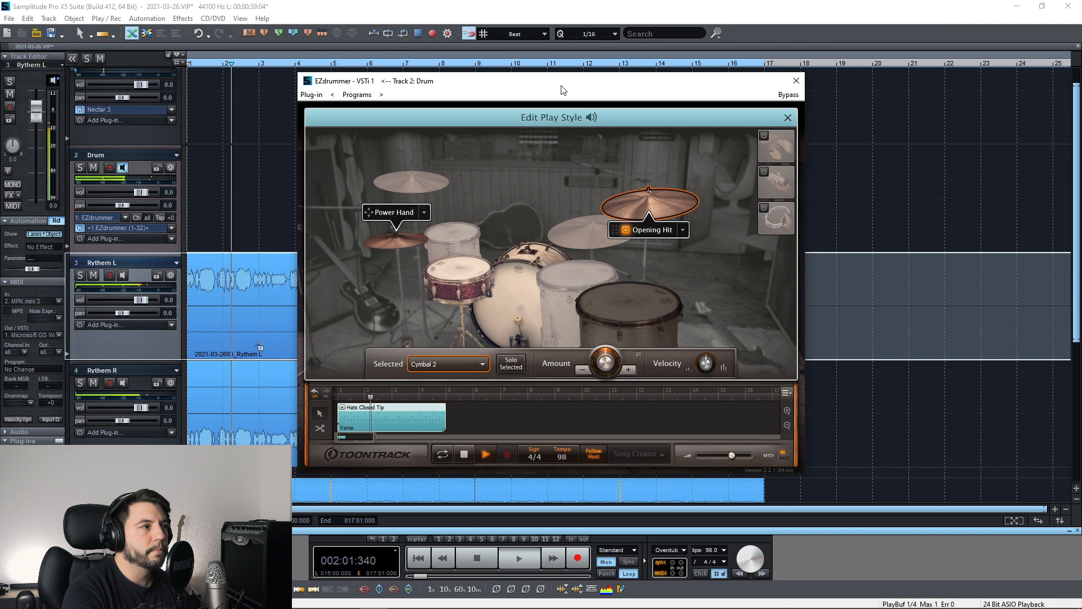
key(space)
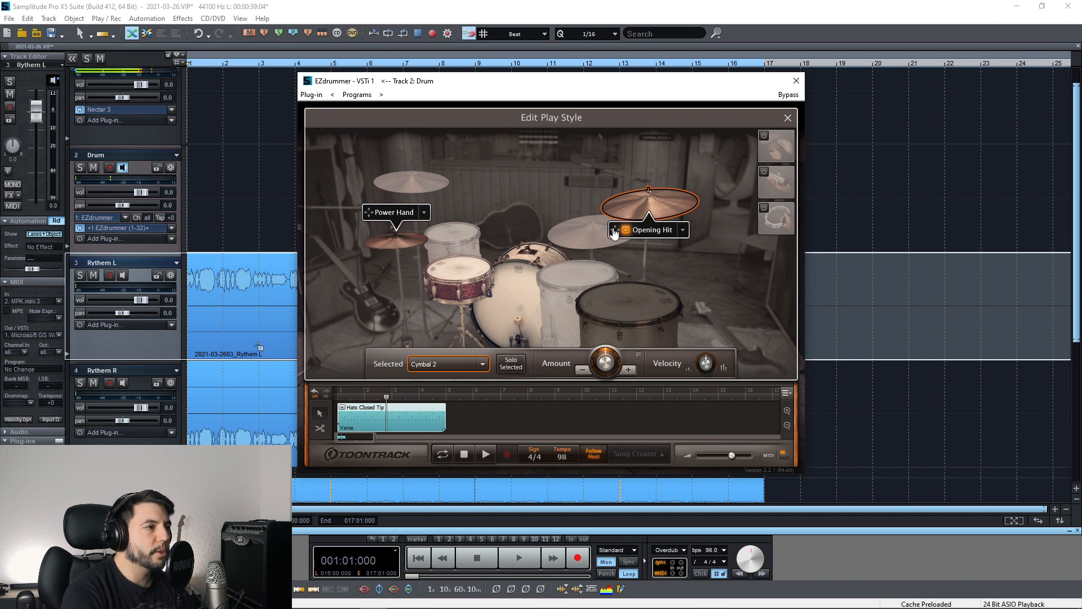
Audition Floortom 2 in the play style editor, view the regular drum kit, and reopen the groove's play style editor.
click(628, 305)
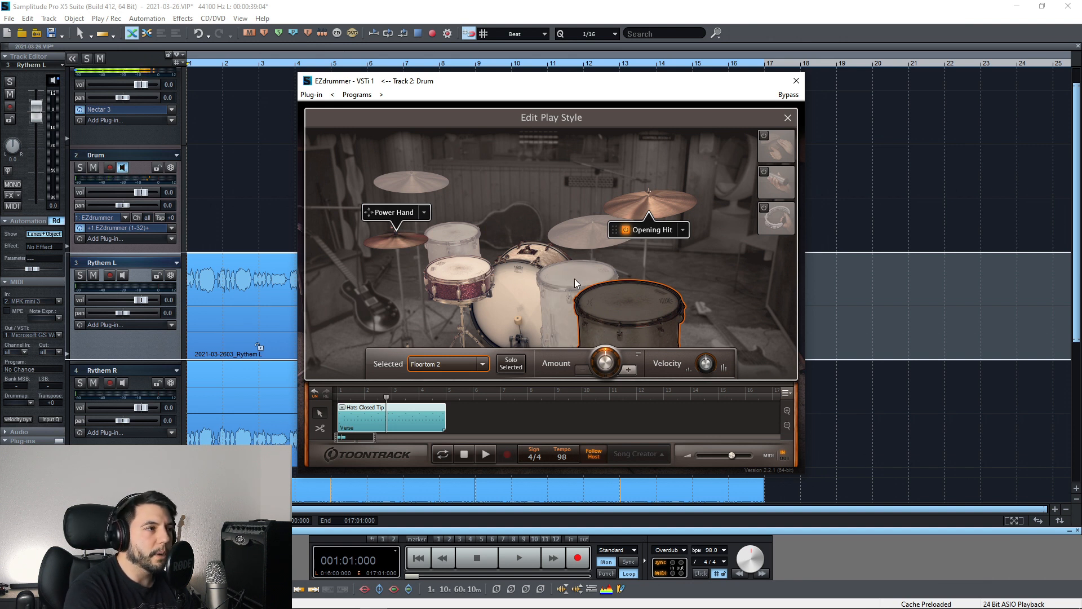
click(621, 309)
click(622, 309)
click(622, 309)
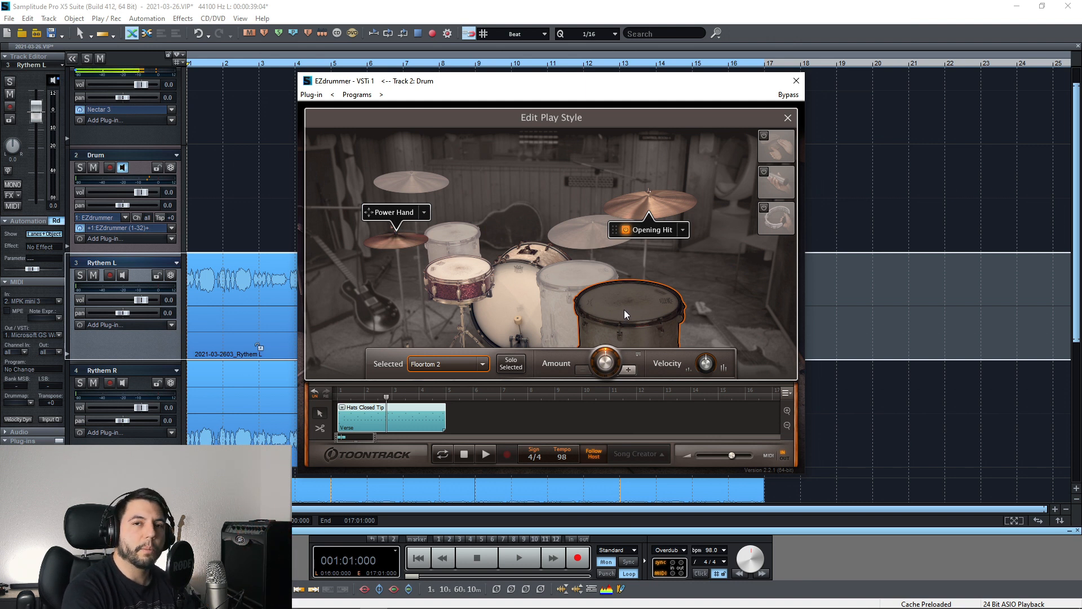
click(789, 118)
click(443, 116)
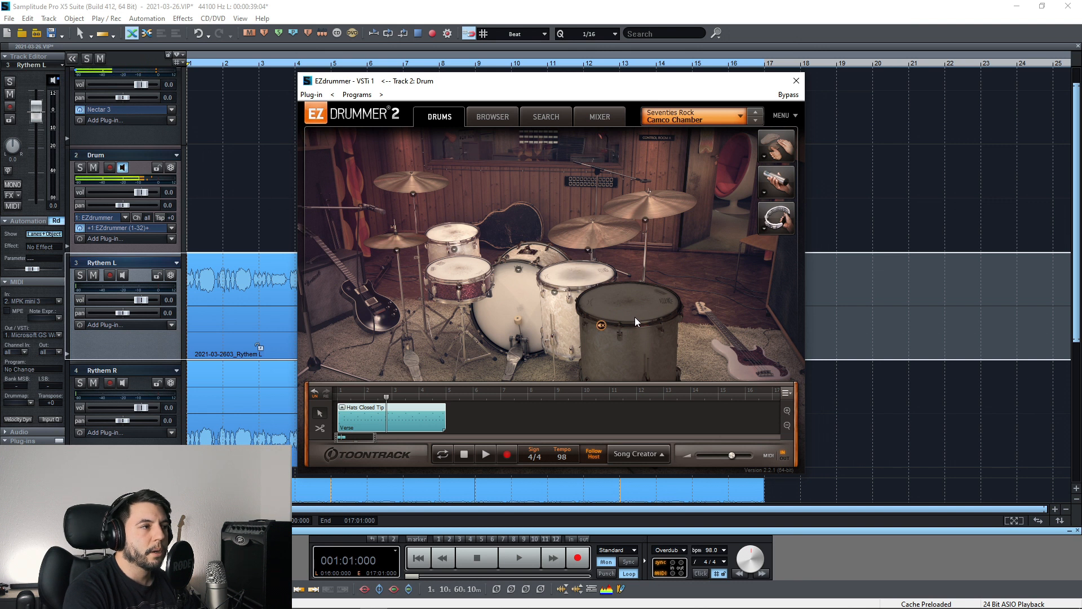
double_click(407, 413)
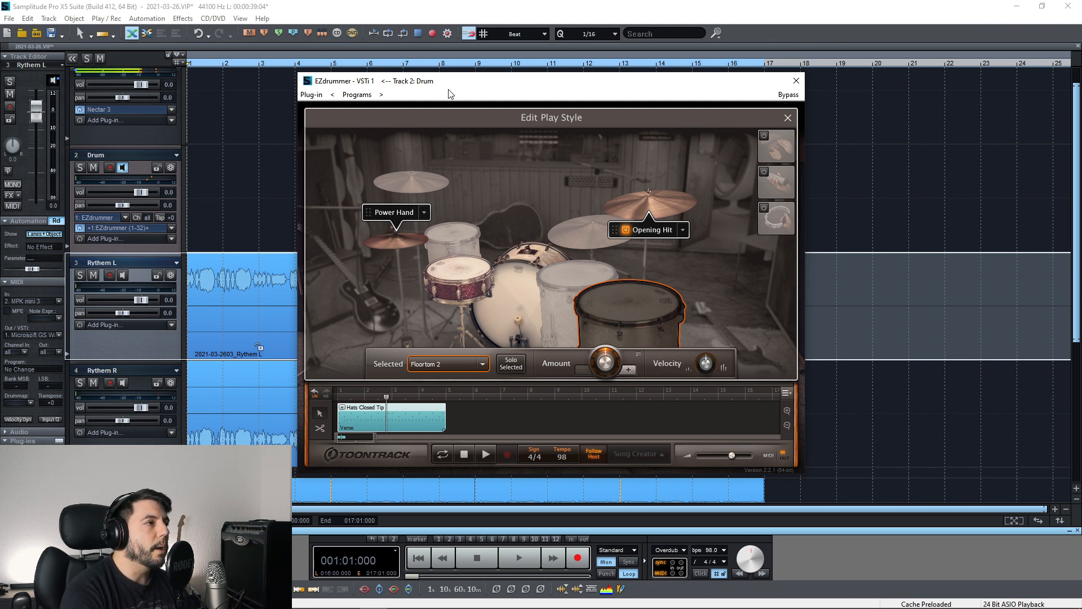
Try the groove's Power Hand on Cymbal 1, comparing playback with the song, and move it back to the hi-hats.
key(space)
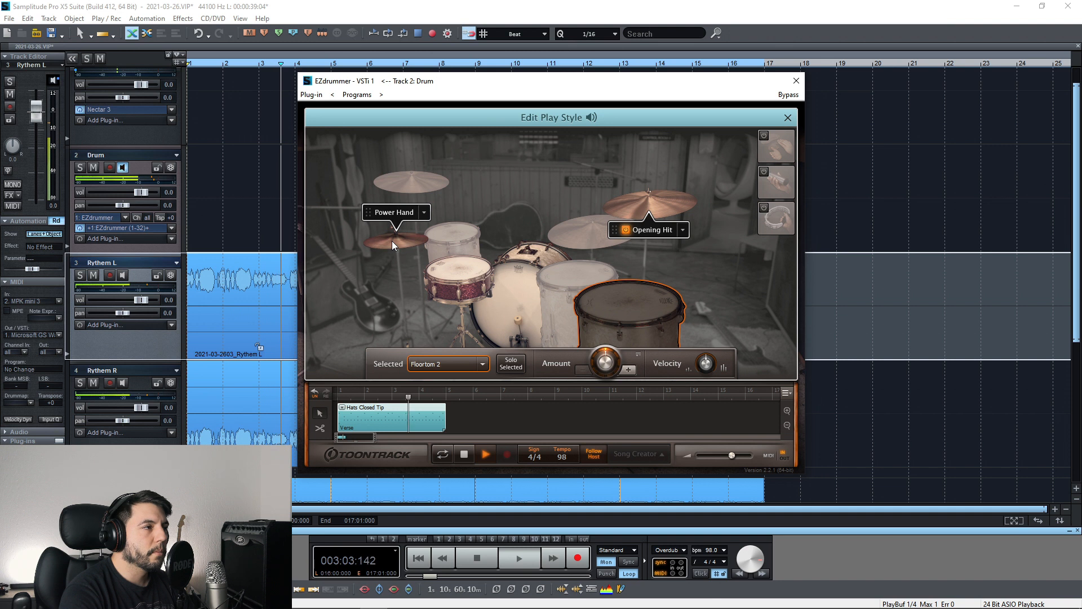
key(space)
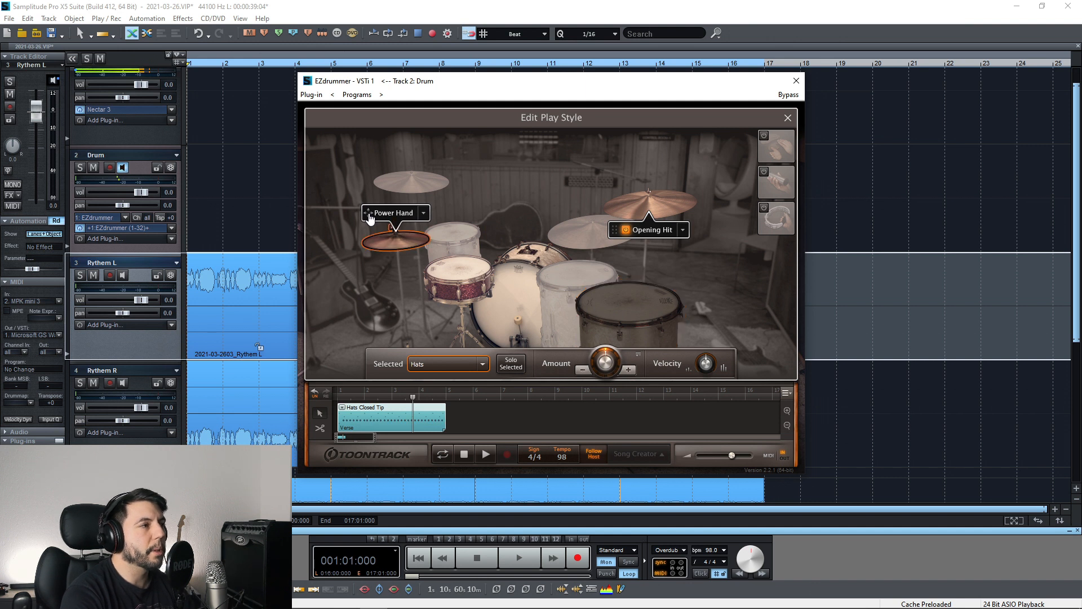
drag(370, 217, 389, 171)
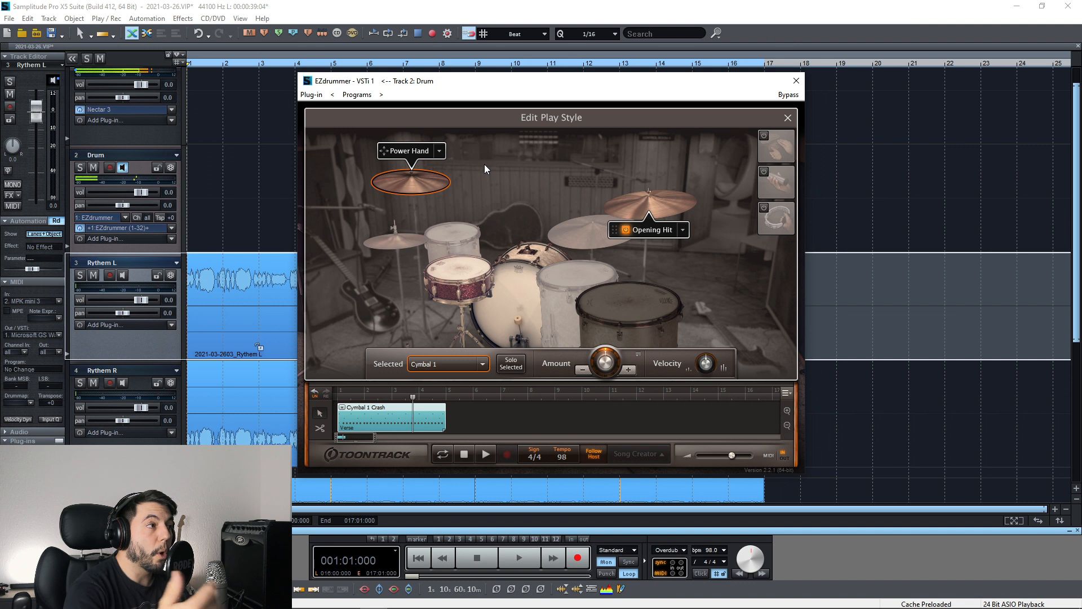
key(space)
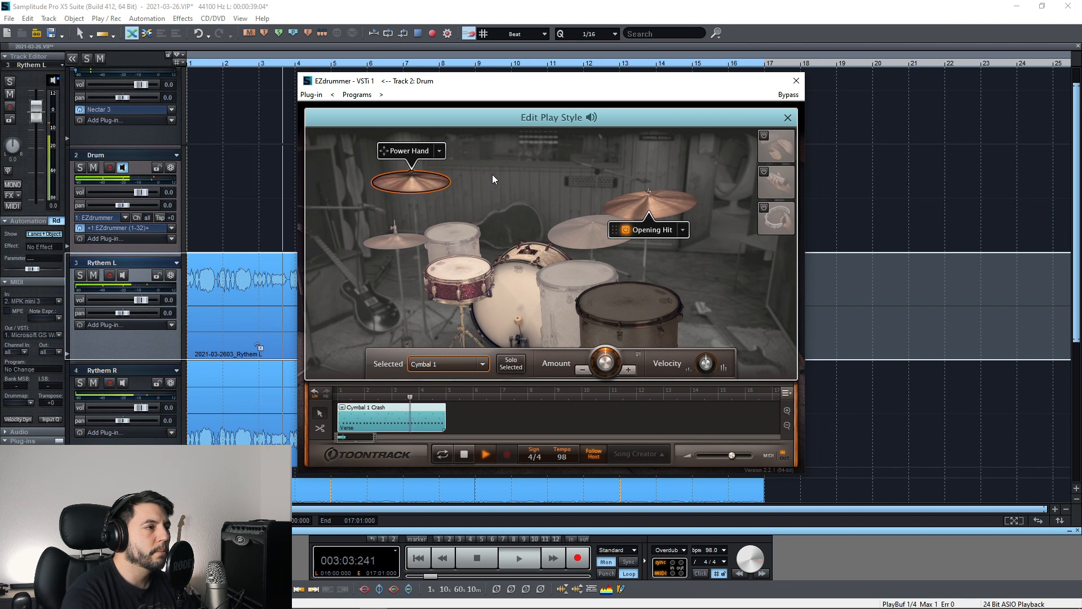
key(space)
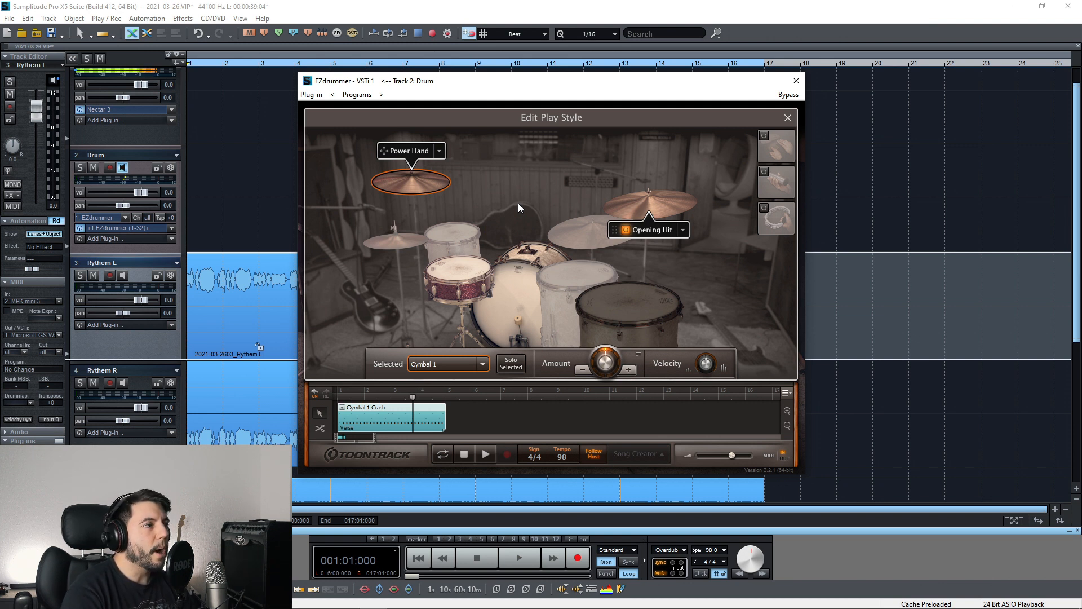
drag(383, 153, 368, 214)
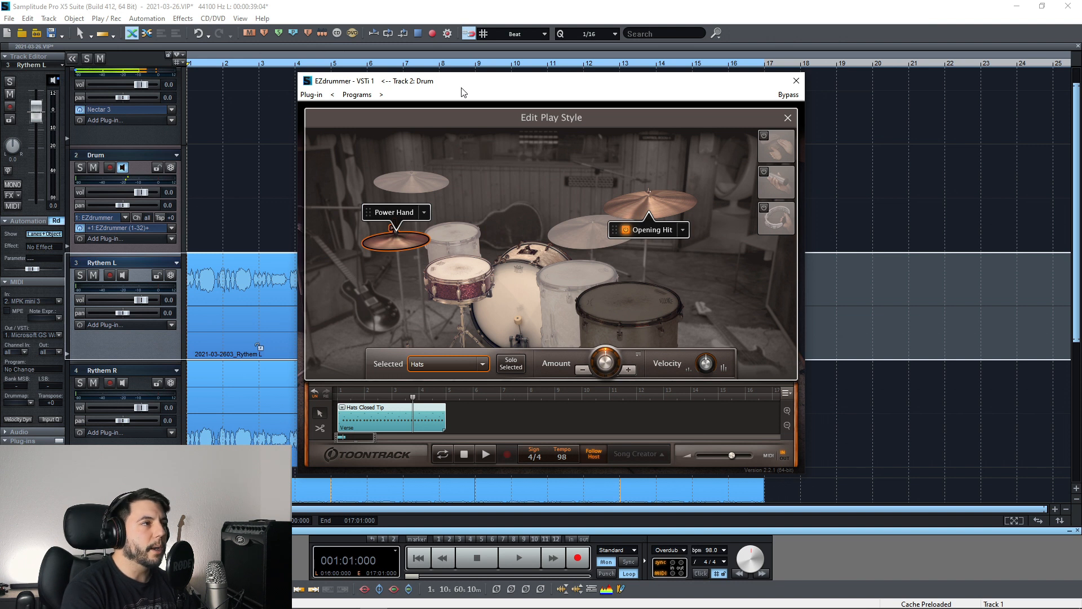
Set the hi-hat Power Hand articulation to Open 3 and play the groove with the song.
click(424, 213)
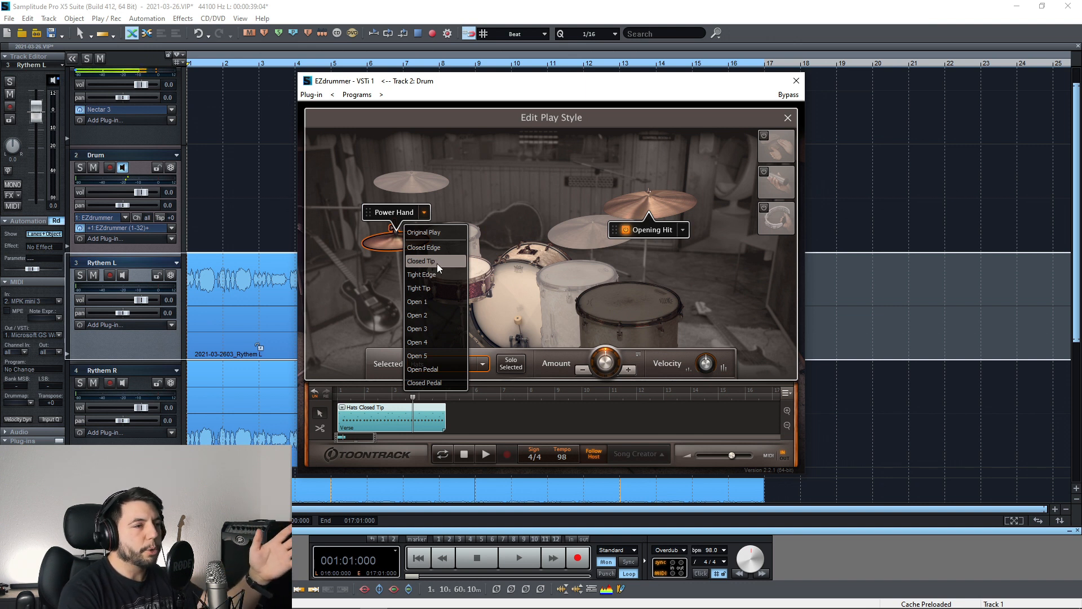
click(424, 331)
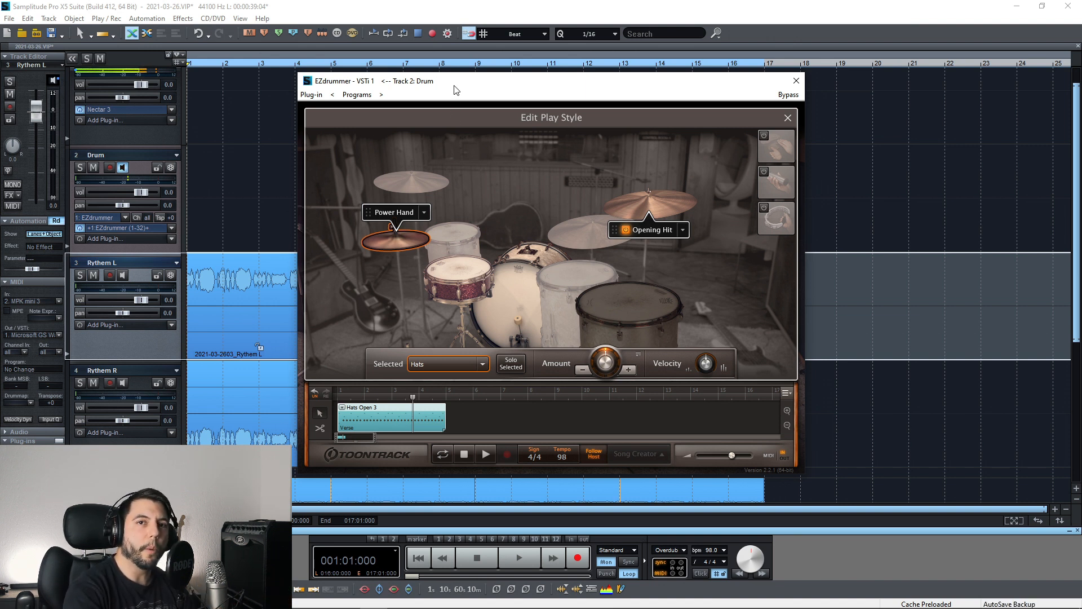
key(space)
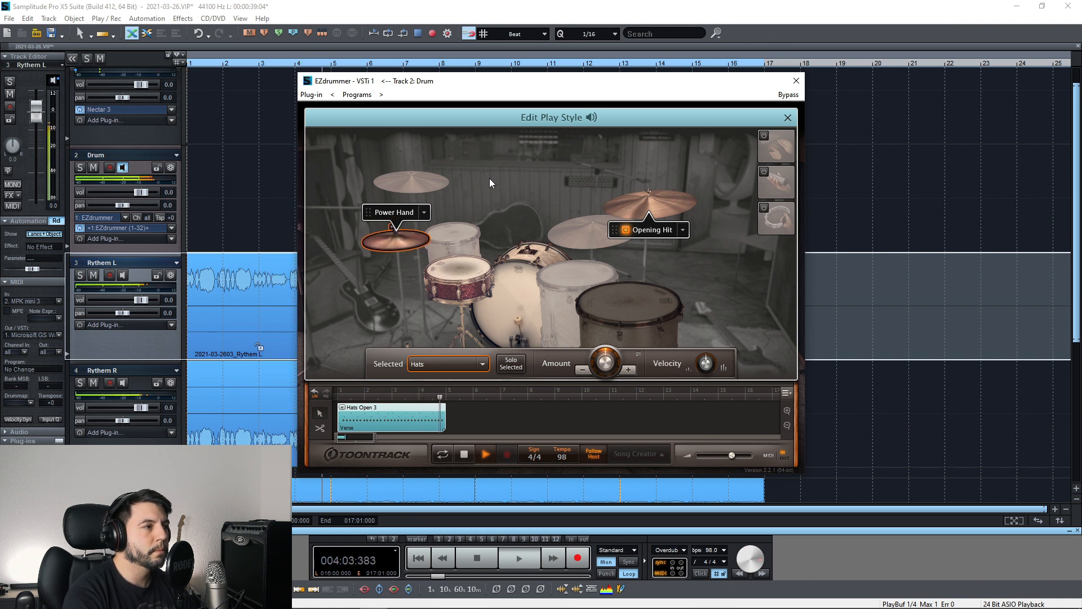
key(space)
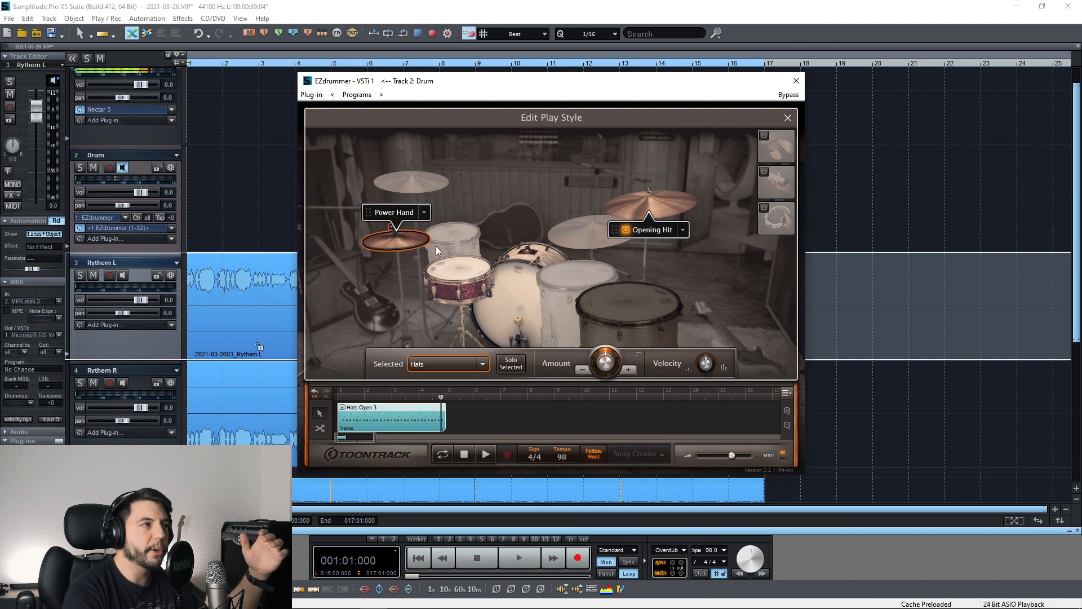
Set the hi-hat Power Hand articulation to Open 5 and play the groove with the song.
click(423, 213)
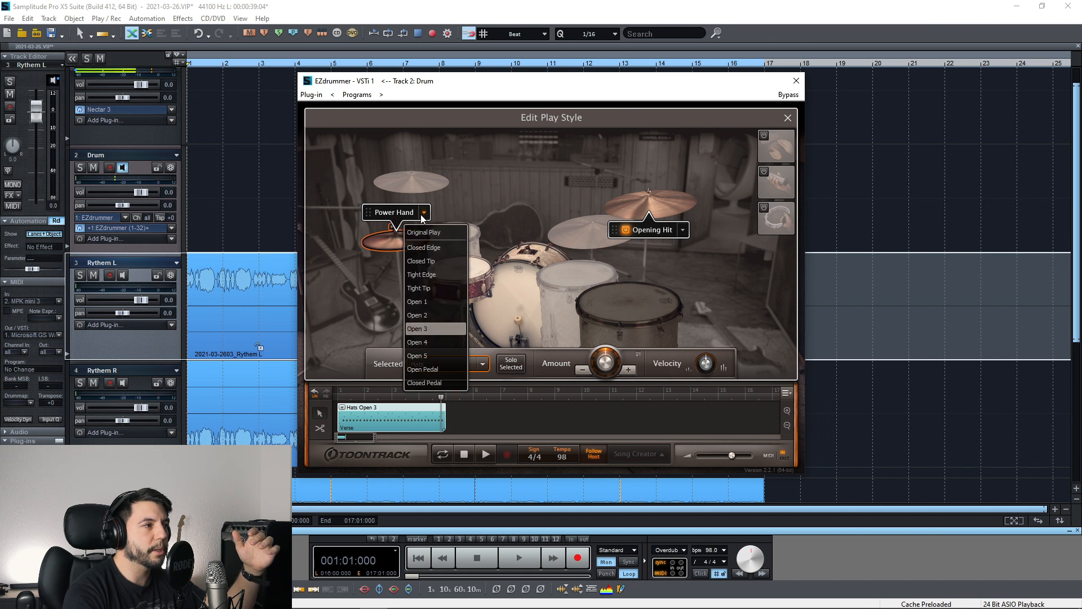
click(429, 354)
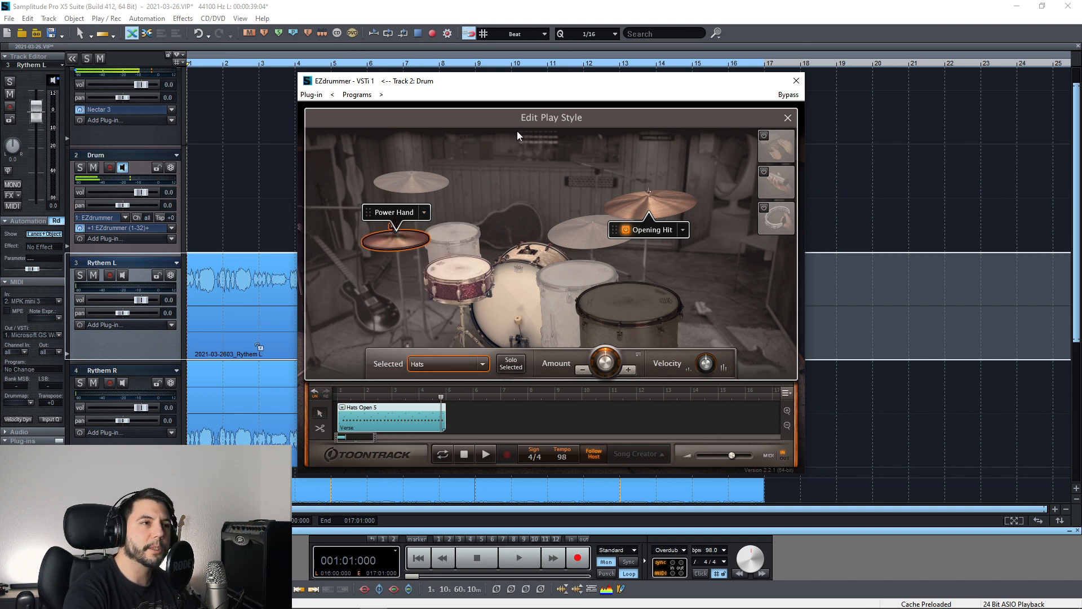
key(space)
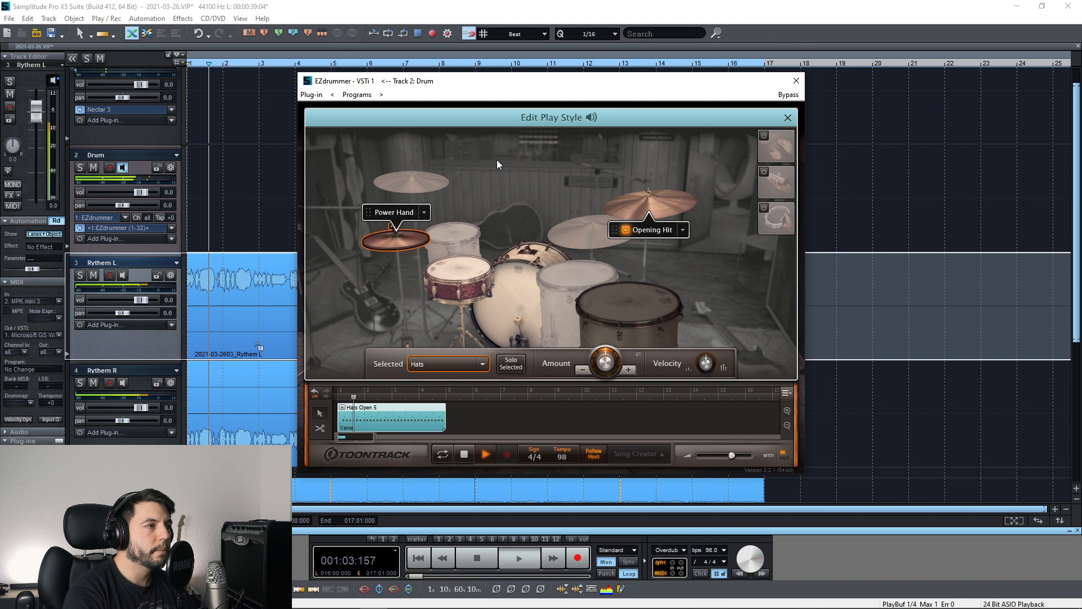
key(space)
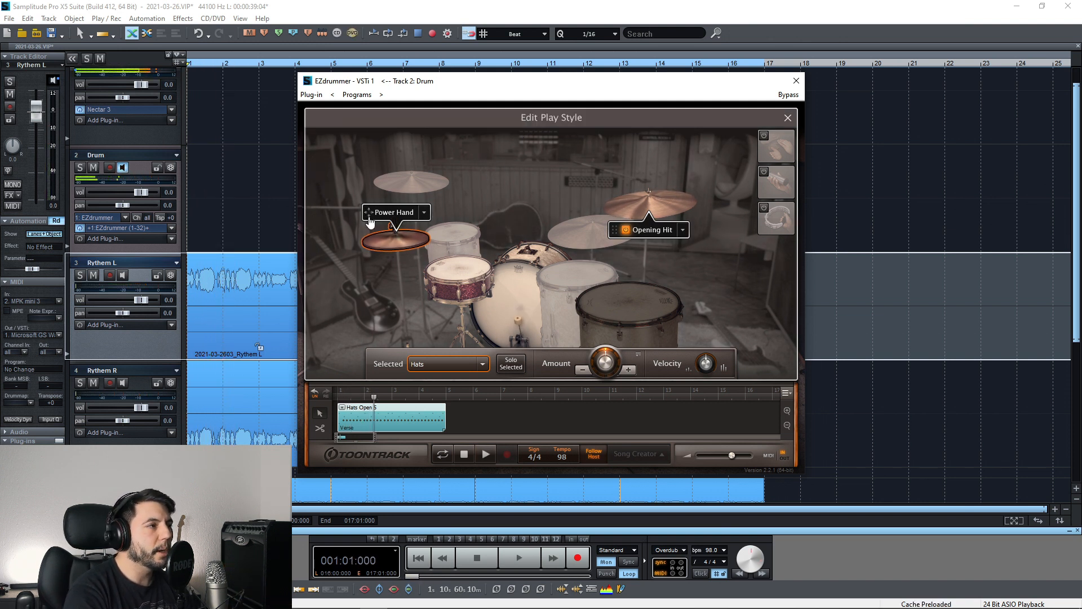
Move the groove's Power Hand from the hi-hats to Cymbal 1 and play it with the song.
drag(370, 222, 373, 172)
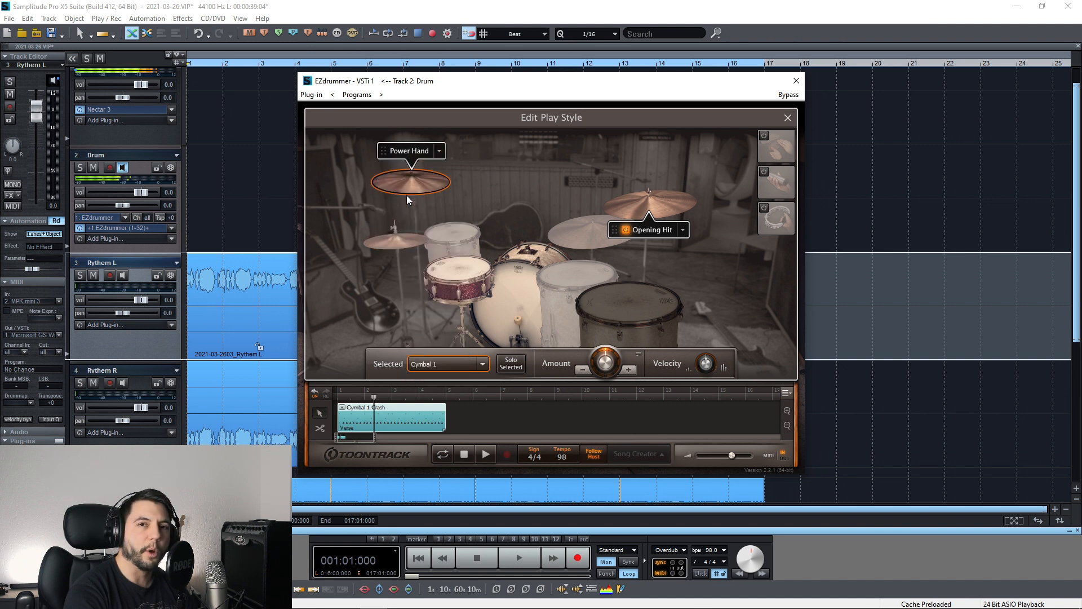
key(space)
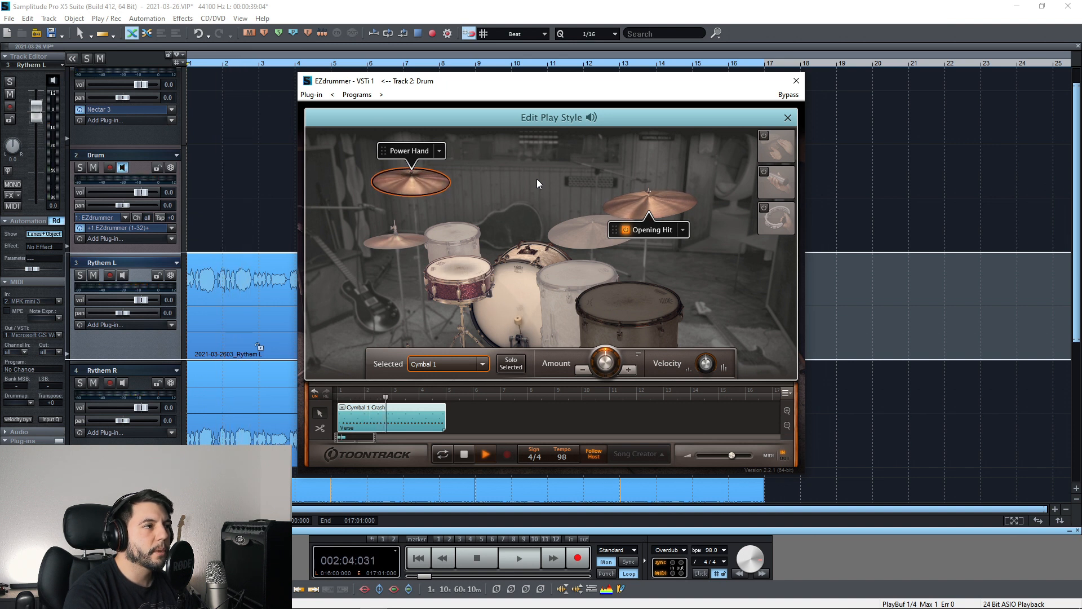
key(space)
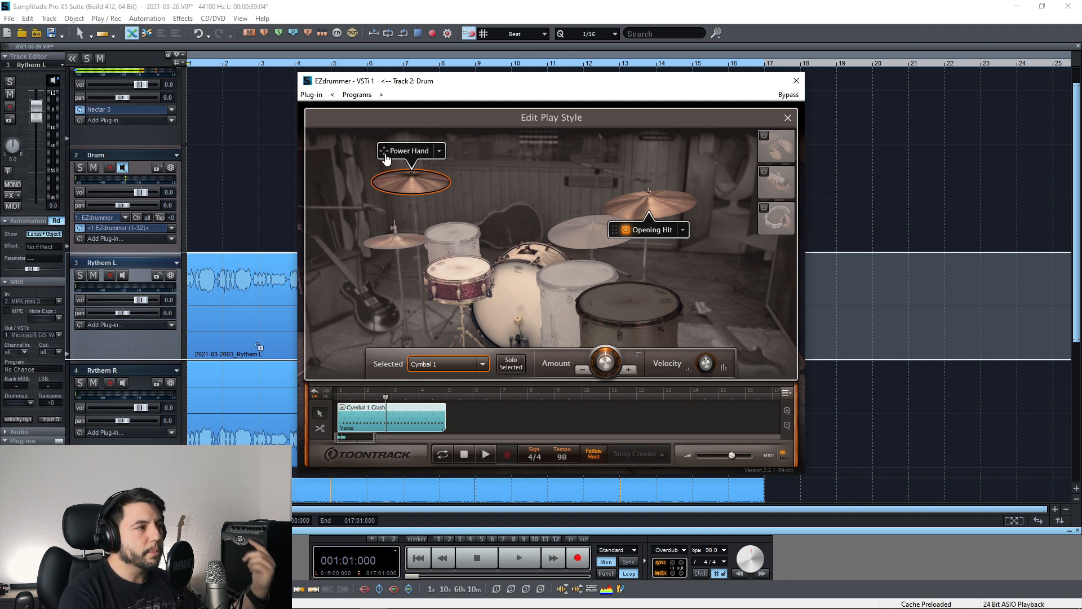
Move the groove's Power Hand from Cymbal 1 to the hi-hats and set its articulation to Closed Tip.
drag(386, 155, 371, 214)
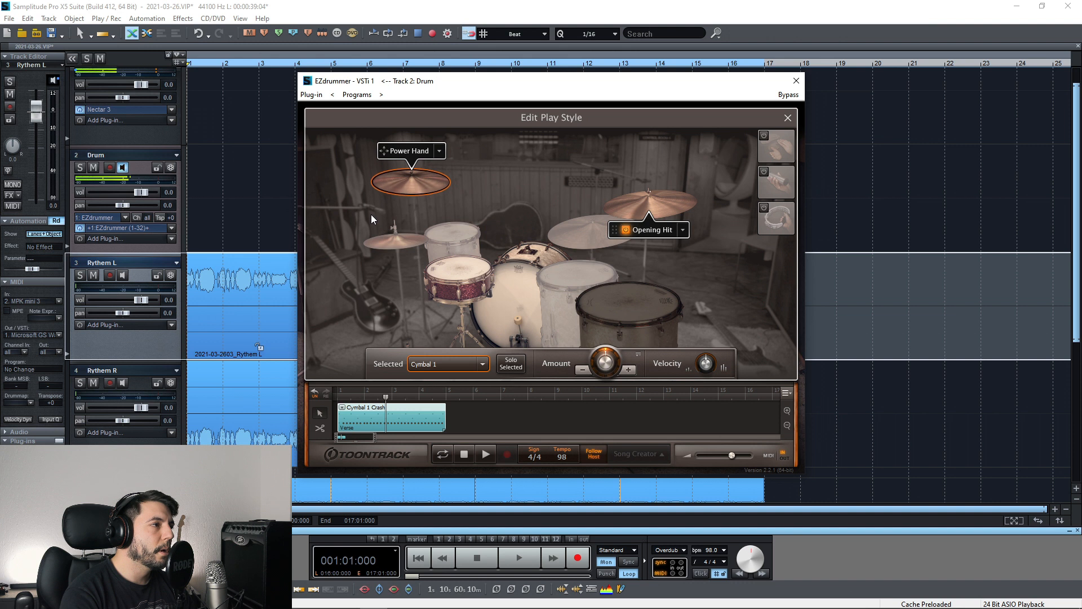
drag(384, 150, 369, 212)
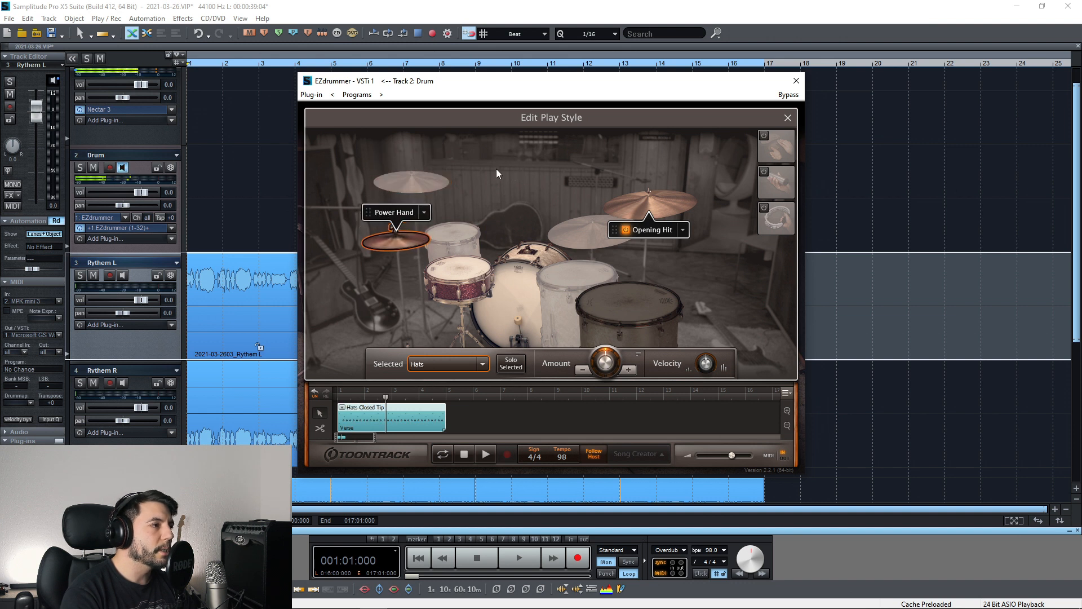
click(424, 212)
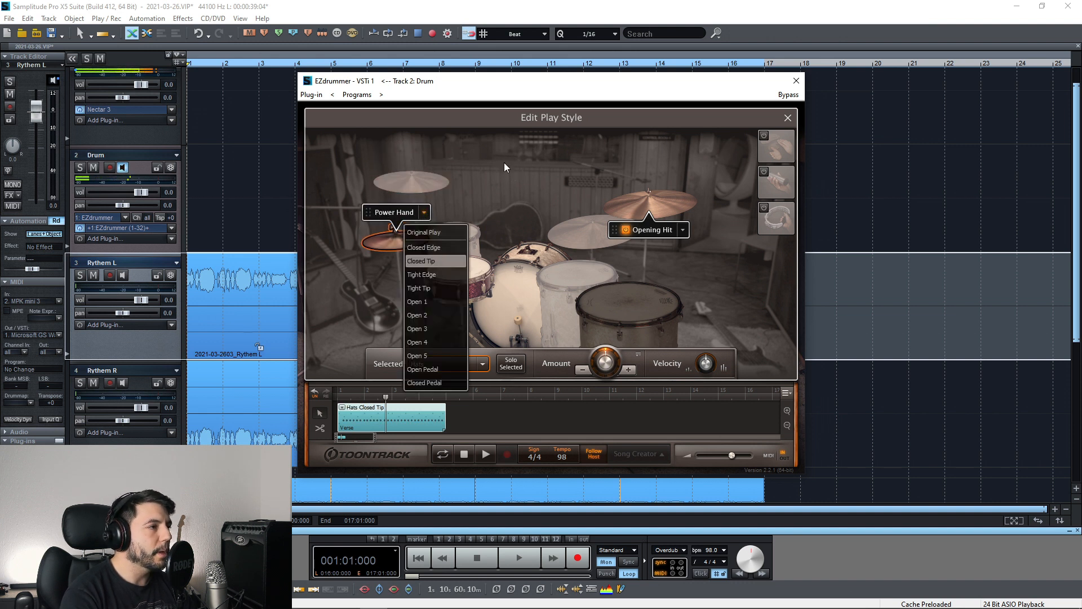
click(444, 261)
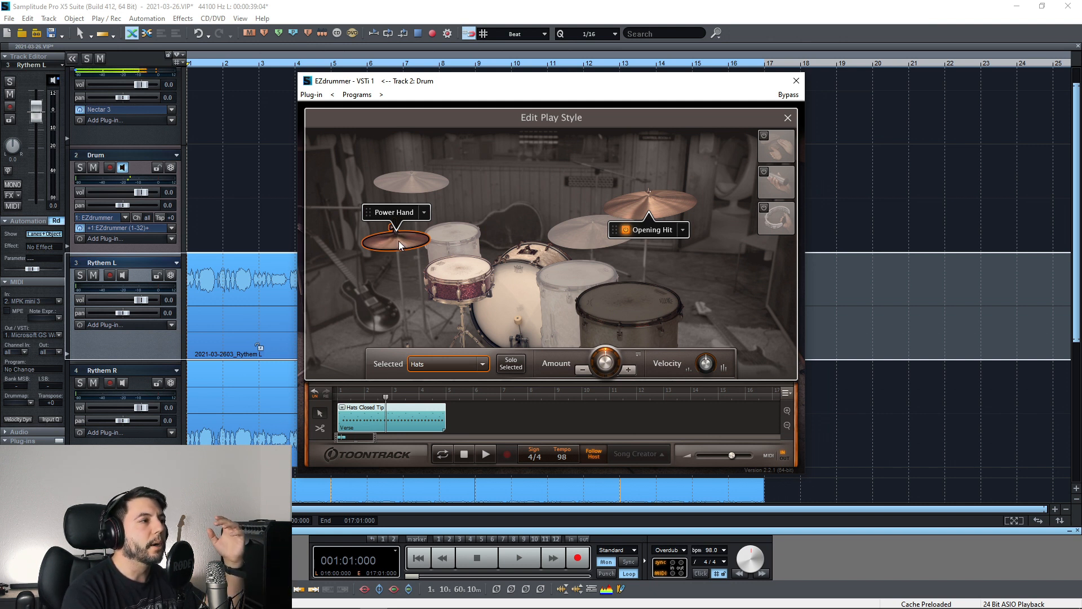
click(425, 215)
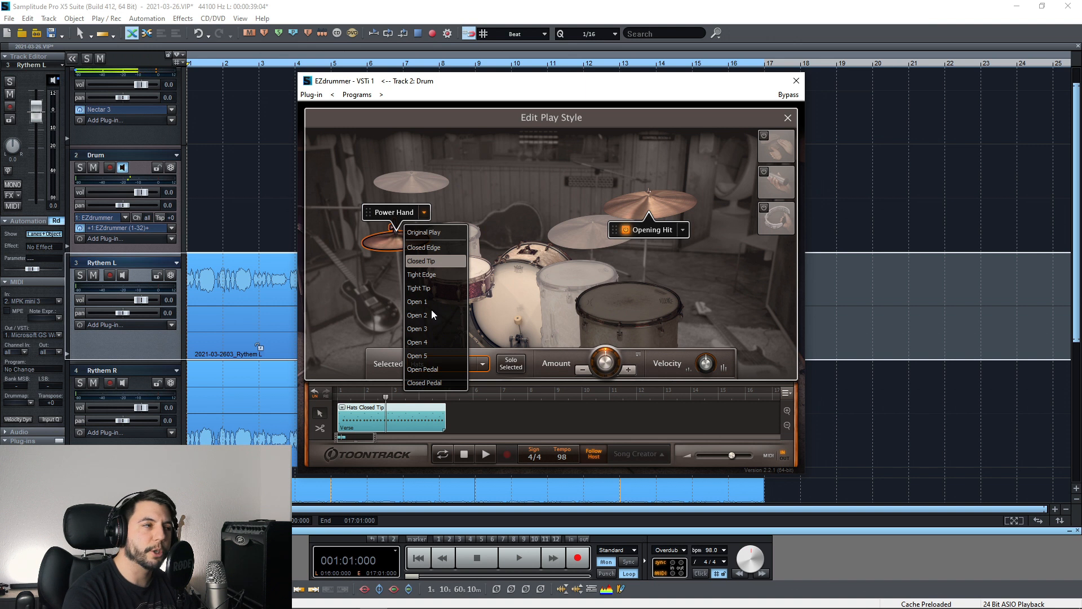
click(474, 178)
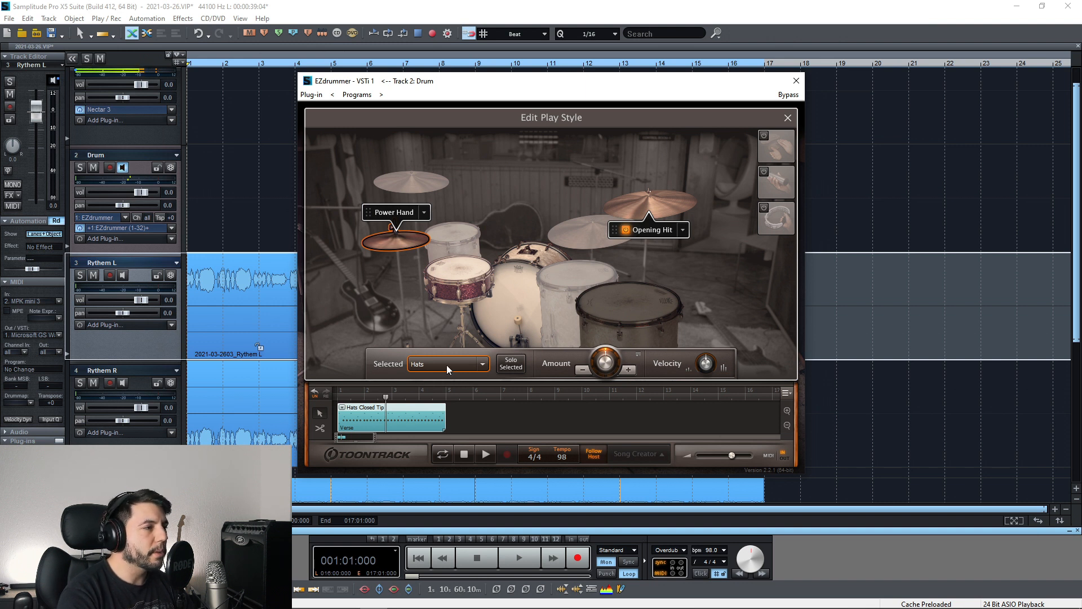
Examine the list of selectable kit pieces, including with Floortom 1 selected, to see which ones play in the groove.
click(476, 367)
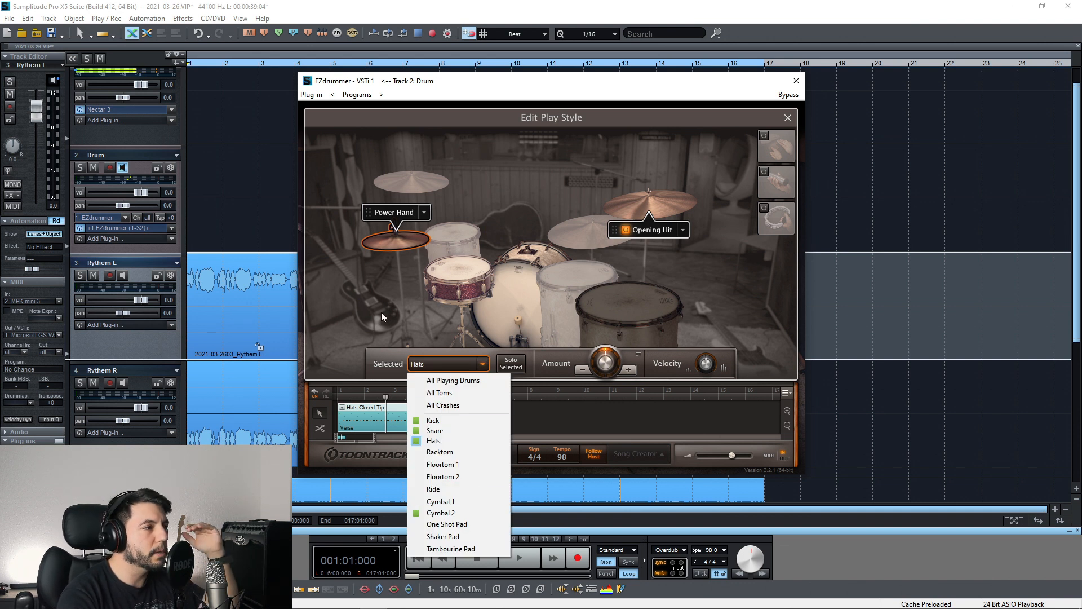
click(367, 302)
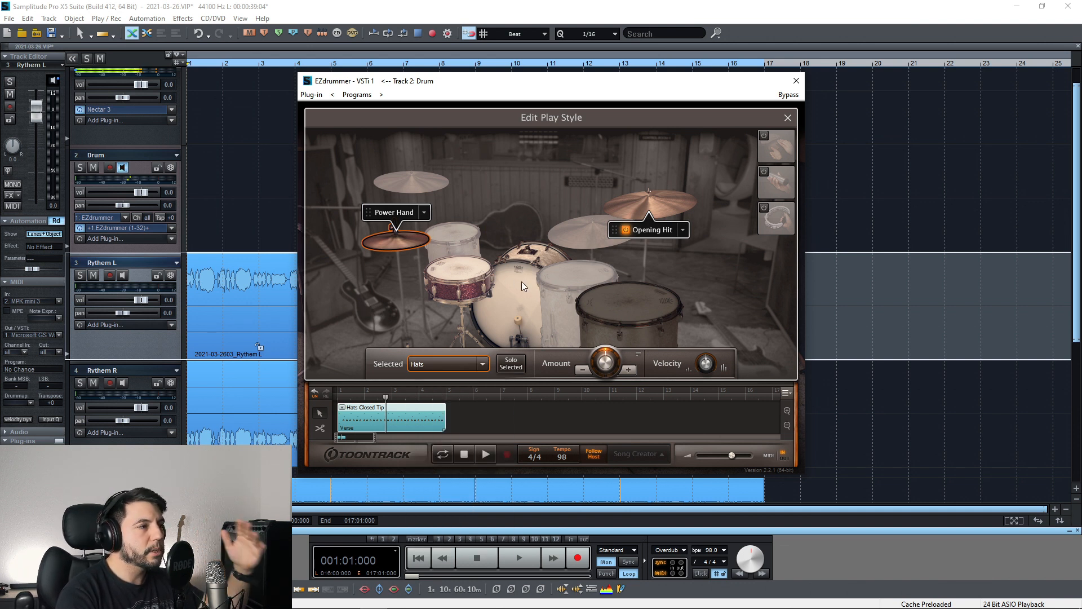
click(569, 282)
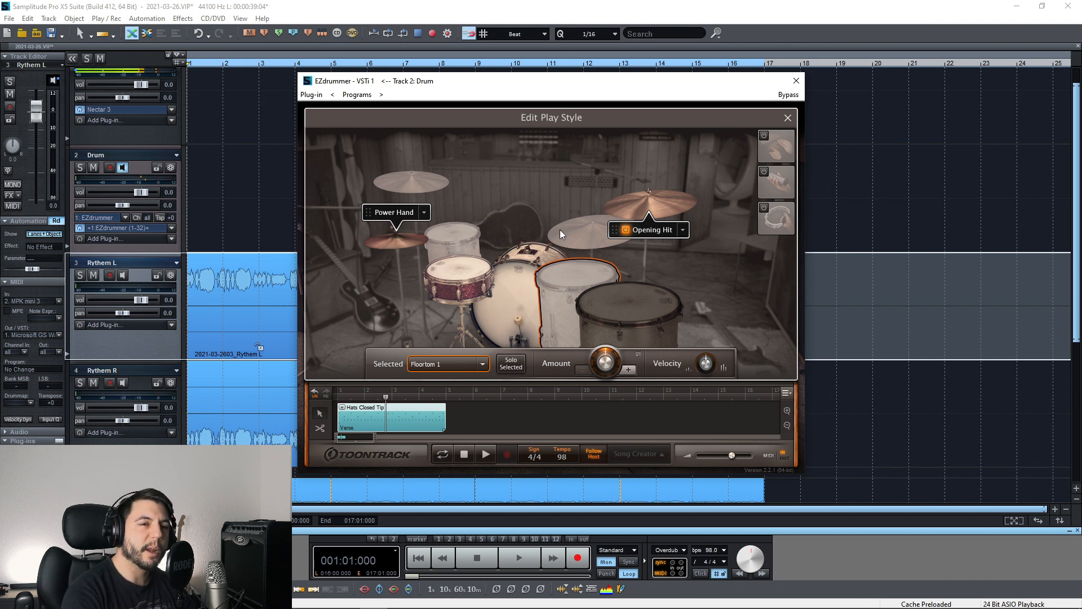
click(464, 365)
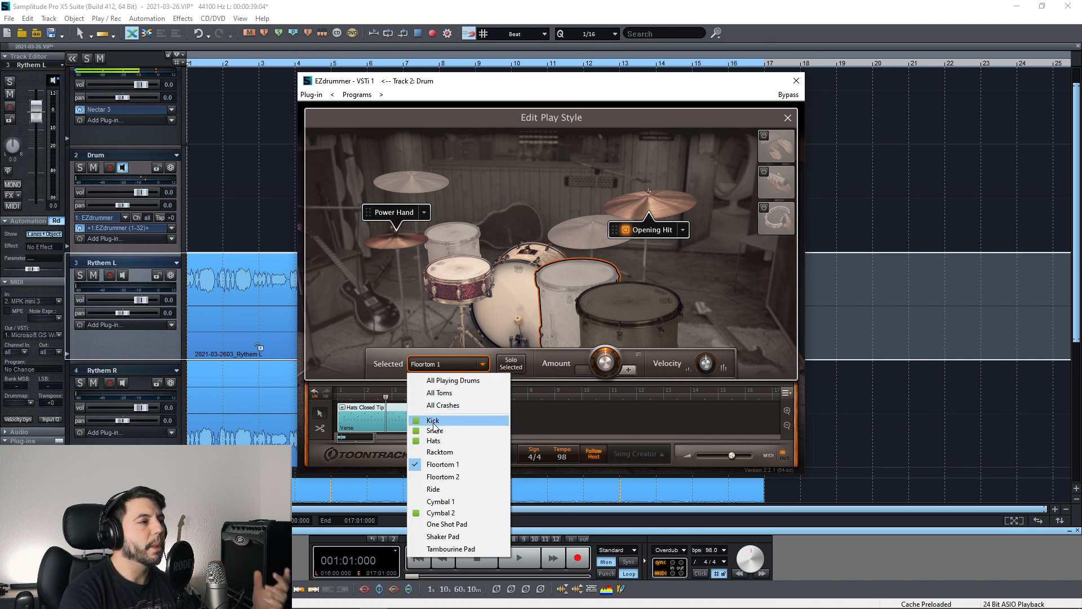
click(342, 322)
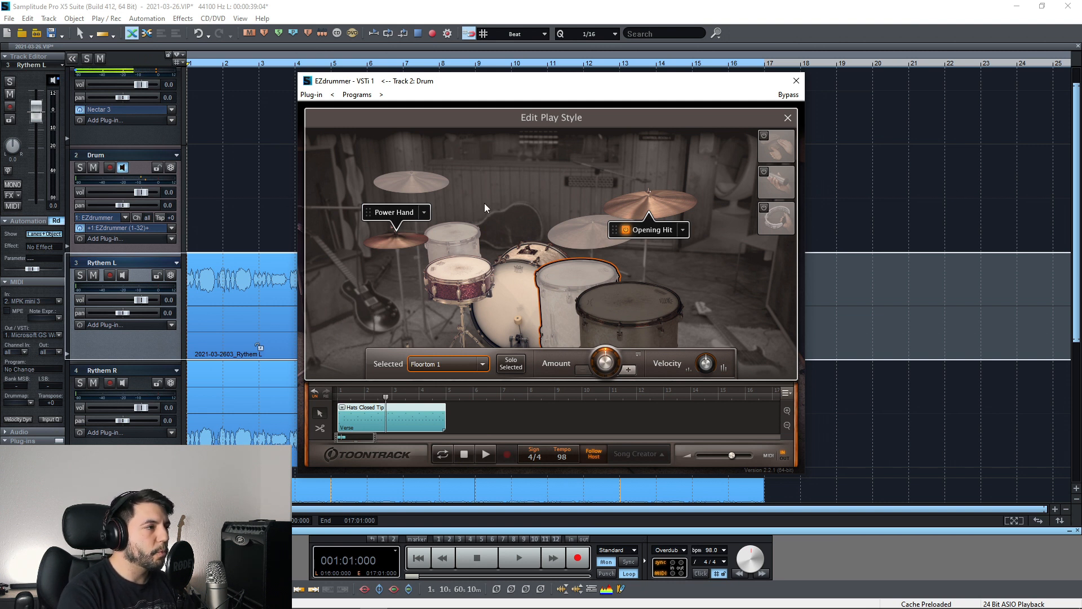
Select the snare, kick and hi-hats in turn to view their hits, and try Solo Selected on the snare.
click(454, 271)
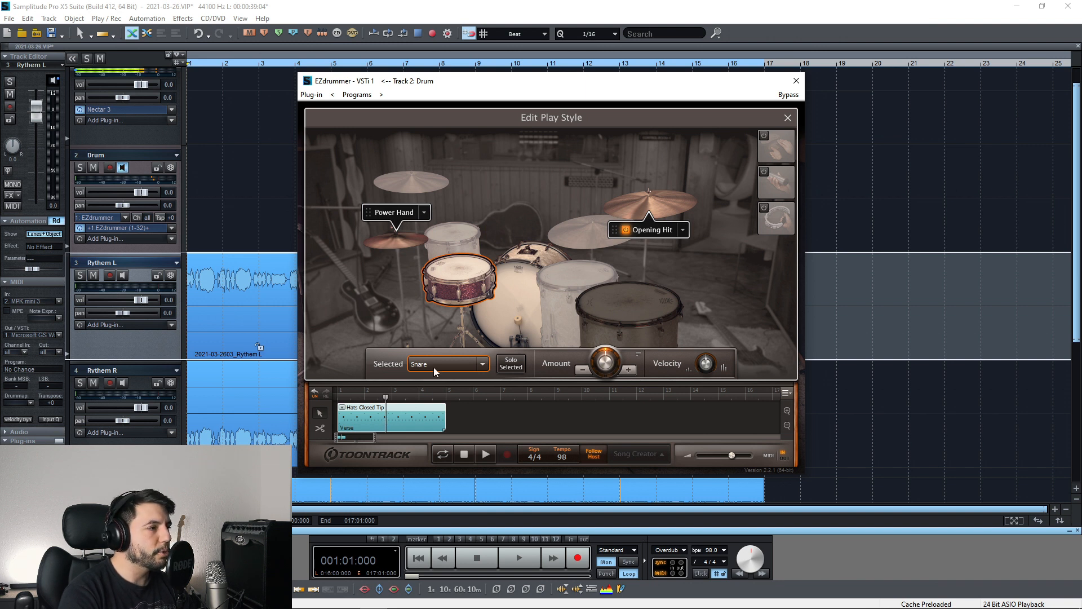
click(522, 299)
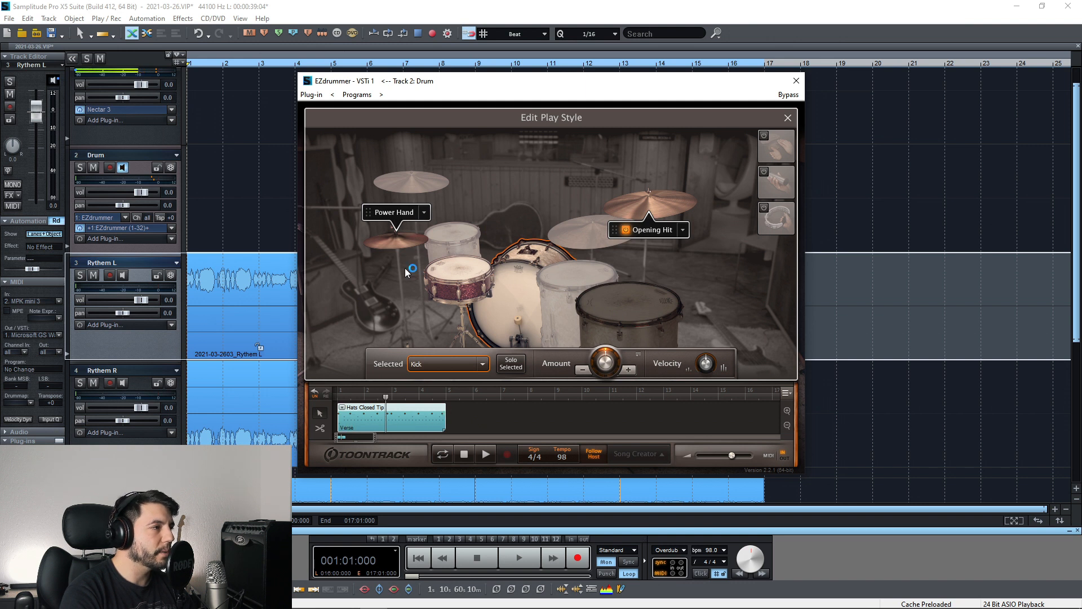
click(394, 239)
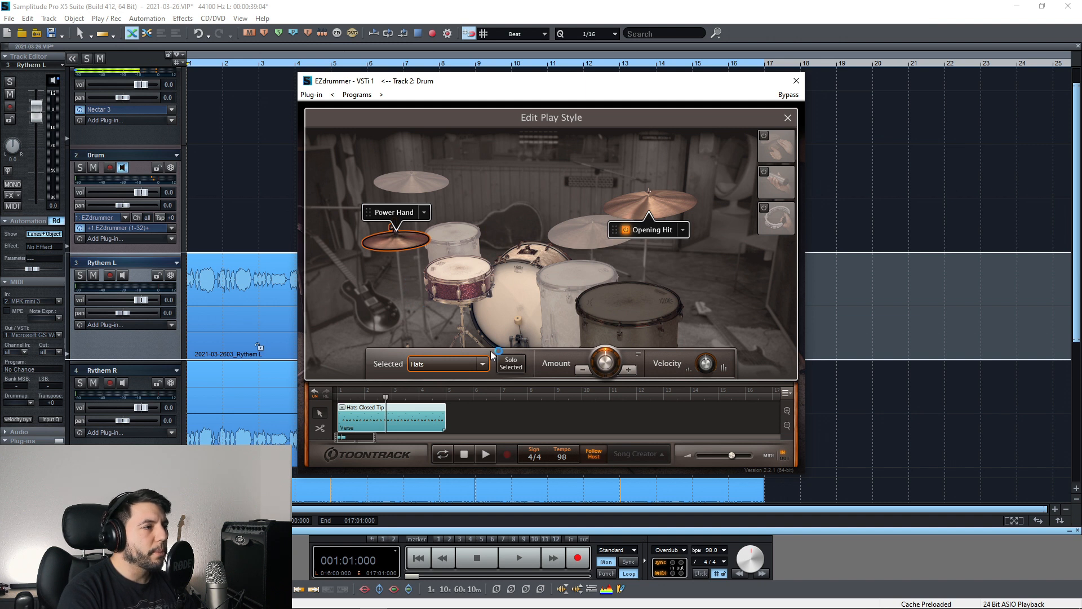
click(471, 280)
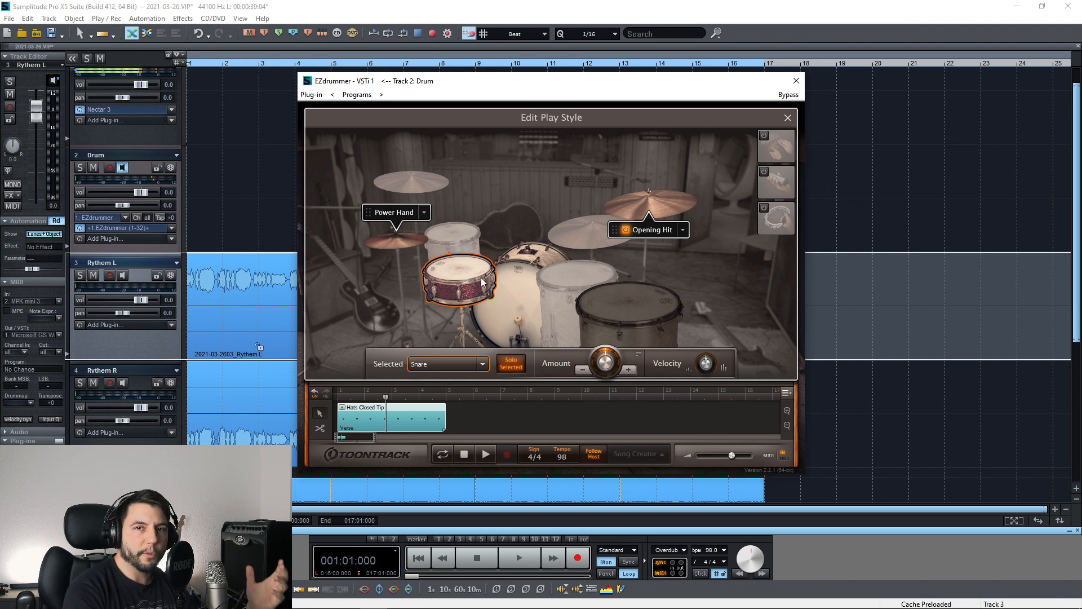
click(513, 367)
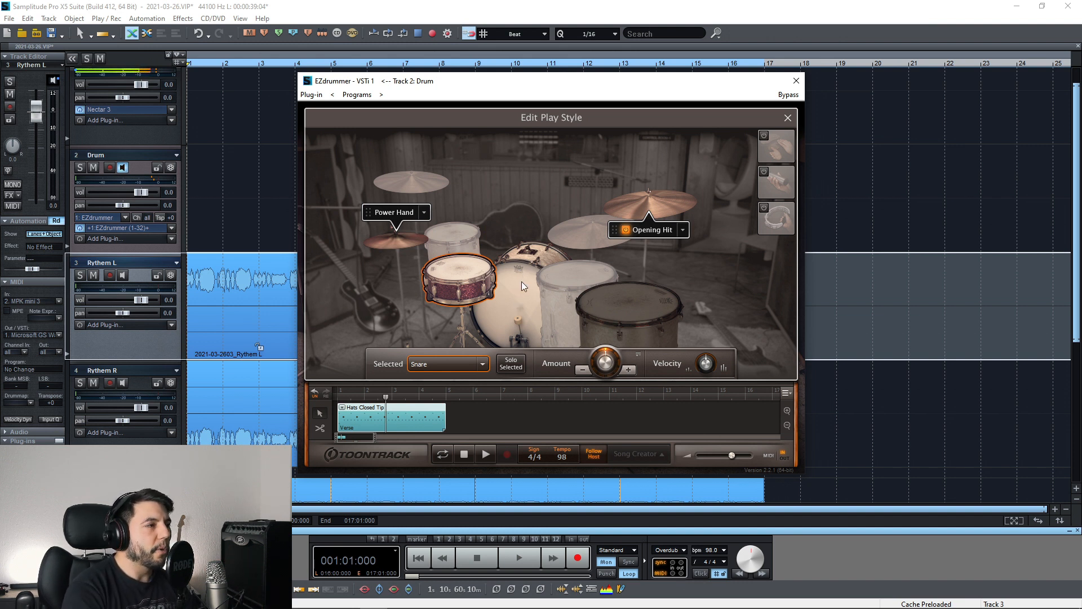
Try a higher Amount of hi-hat hits with the song, and return the hi-hats to their original pattern.
click(395, 244)
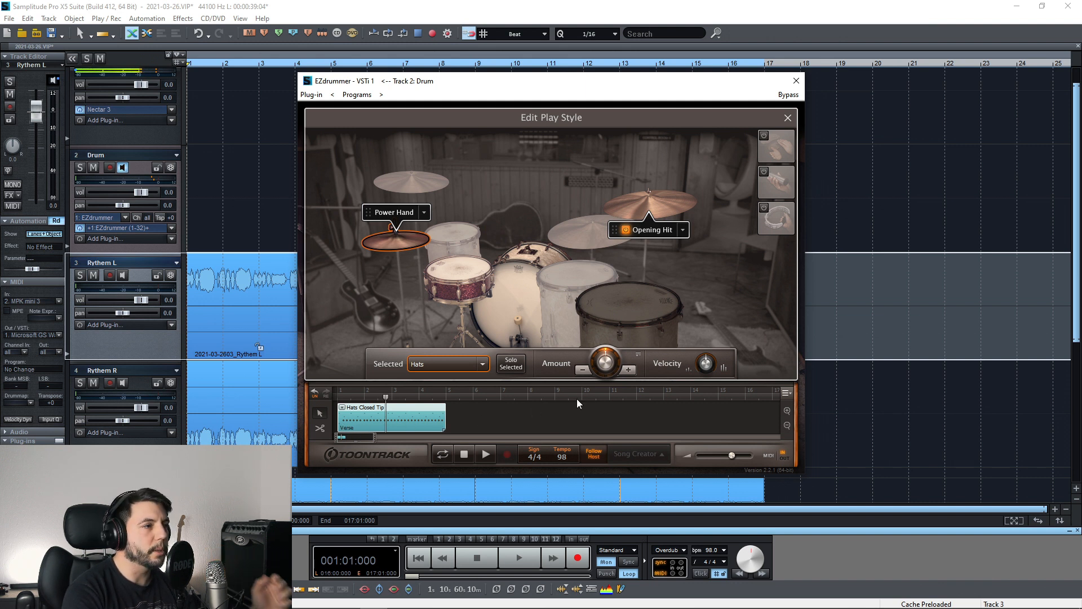
click(631, 369)
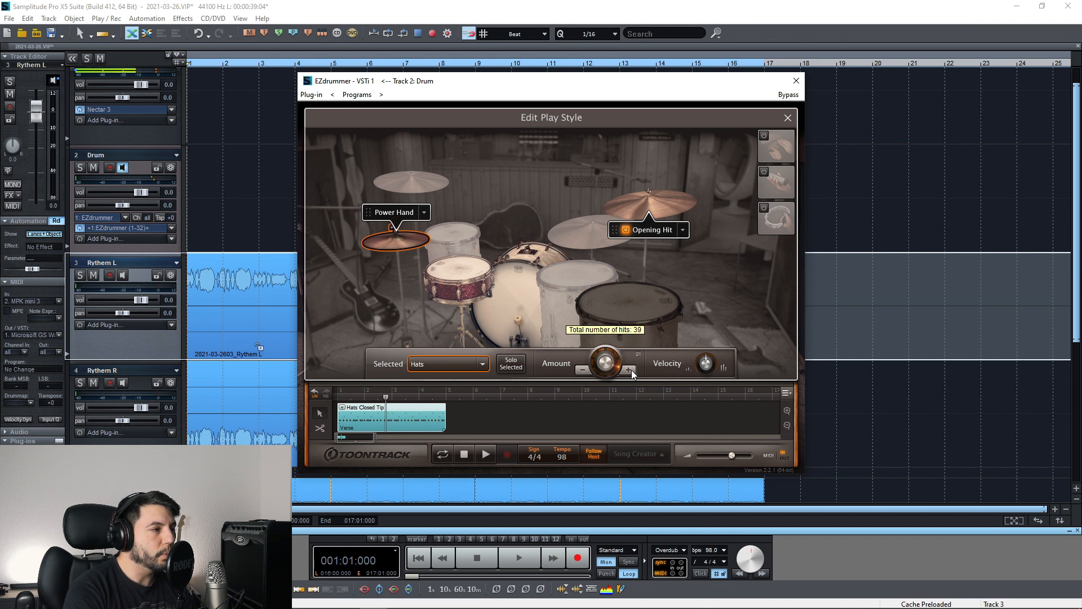
click(631, 370)
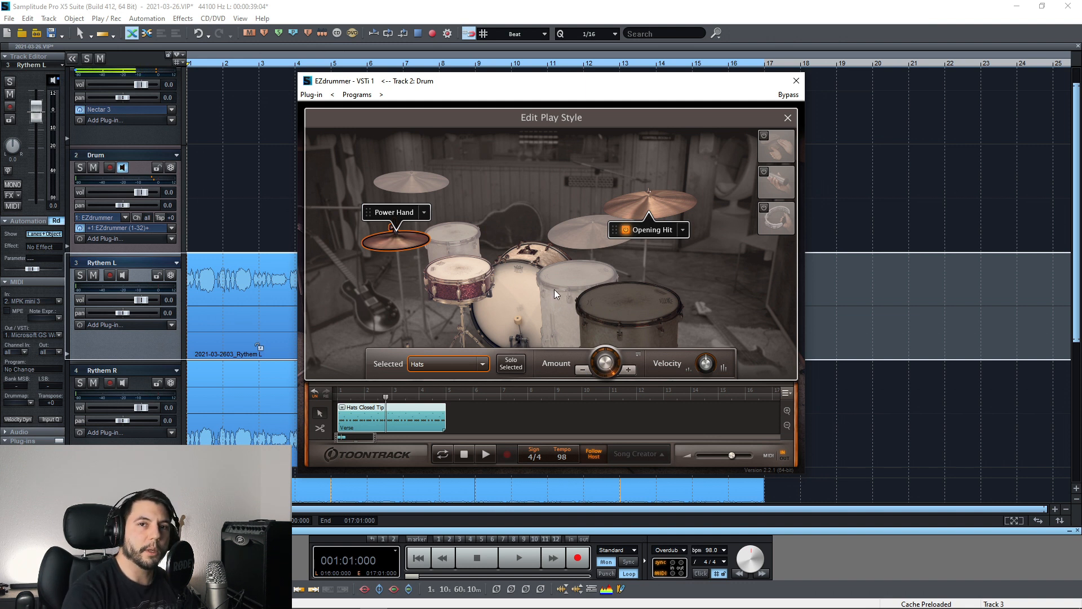
key(space)
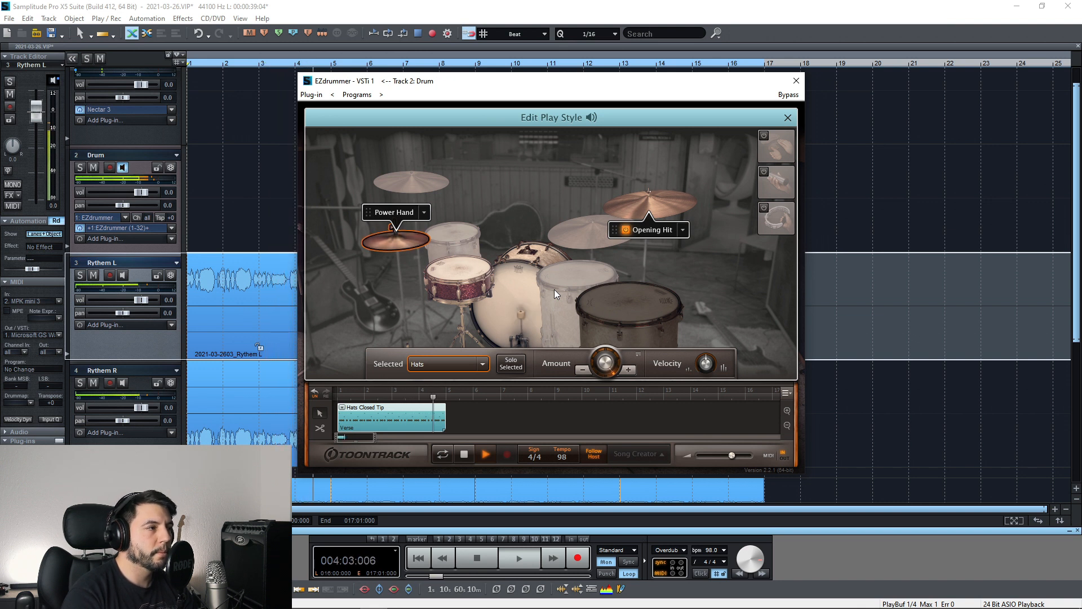
key(space)
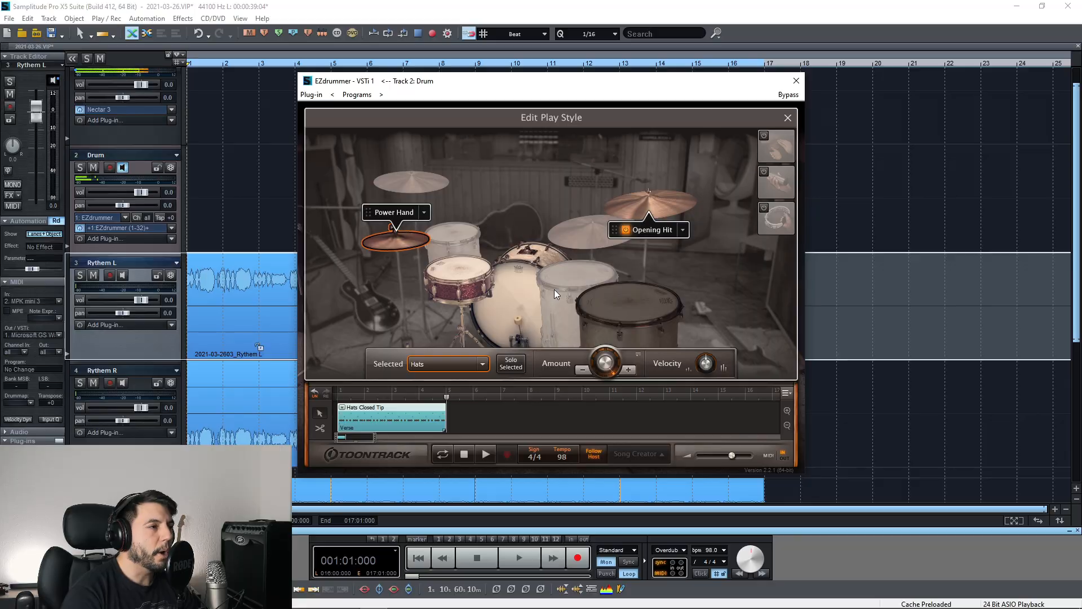
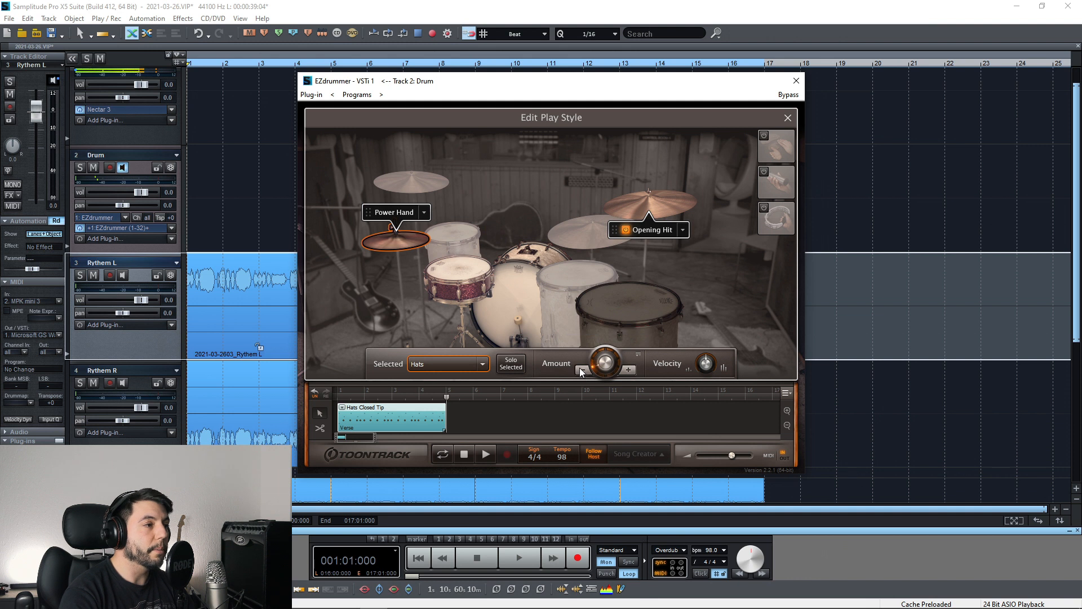
click(630, 370)
click(629, 369)
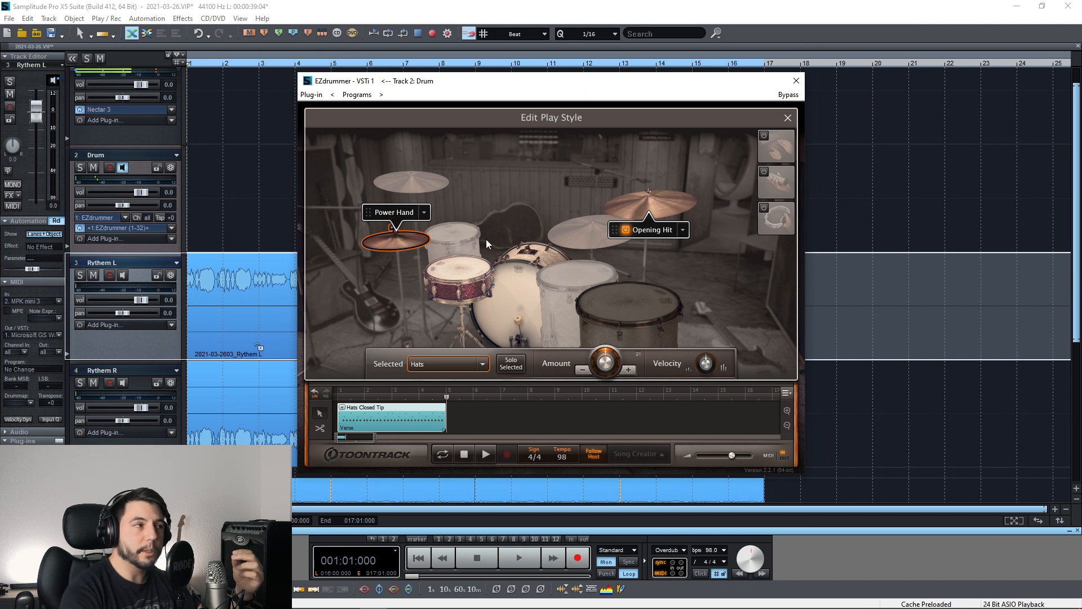
Try adding Floortom 1 hits to the groove with the song, and remove the MIDI from Floortom 1.
click(566, 278)
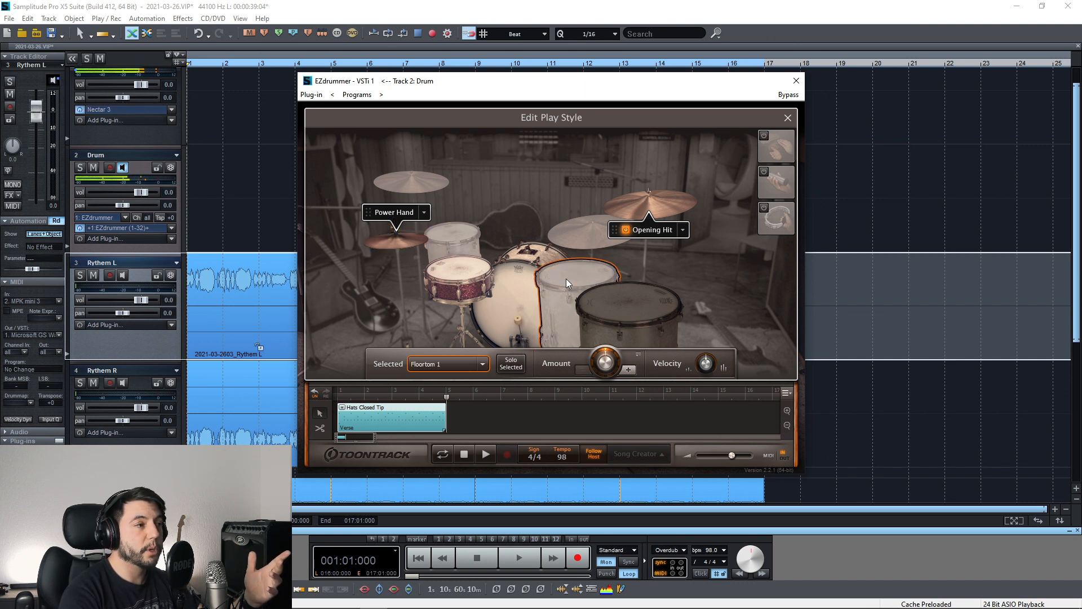
click(629, 370)
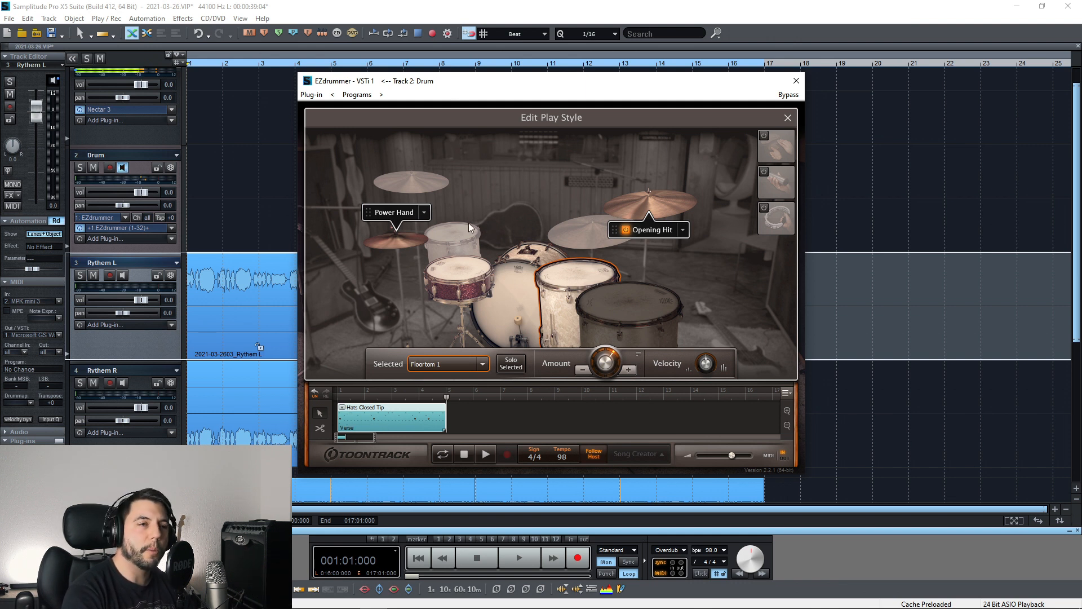
key(space)
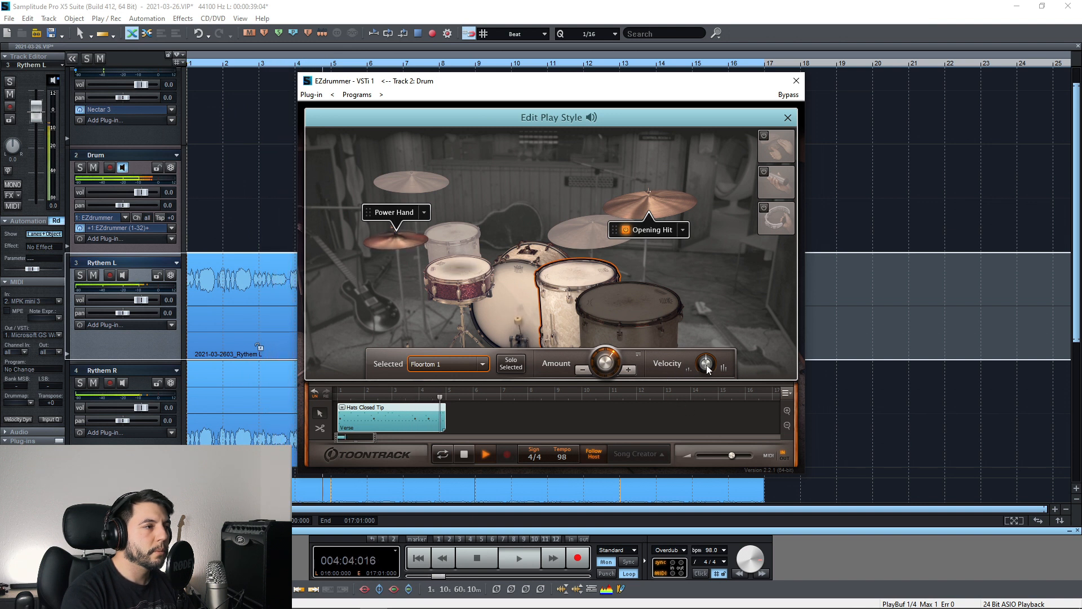
key(space)
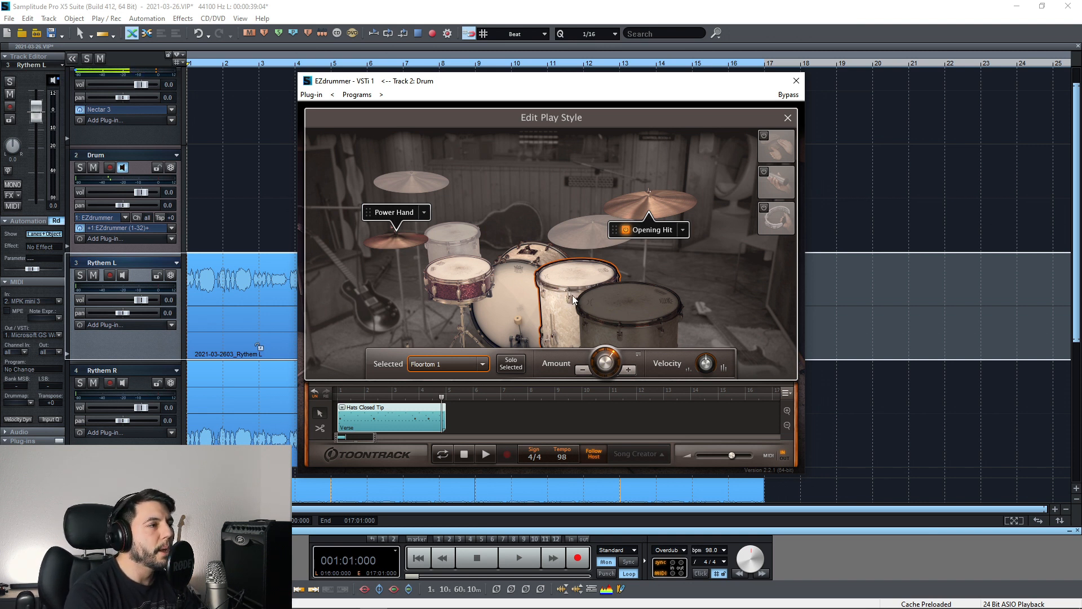
right_click(560, 269)
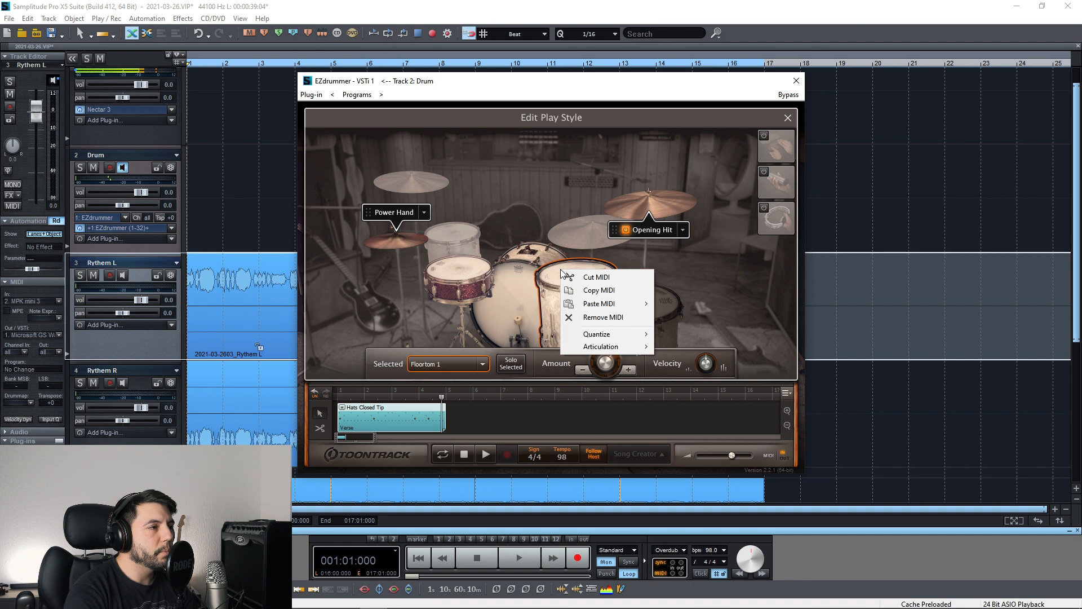
click(615, 319)
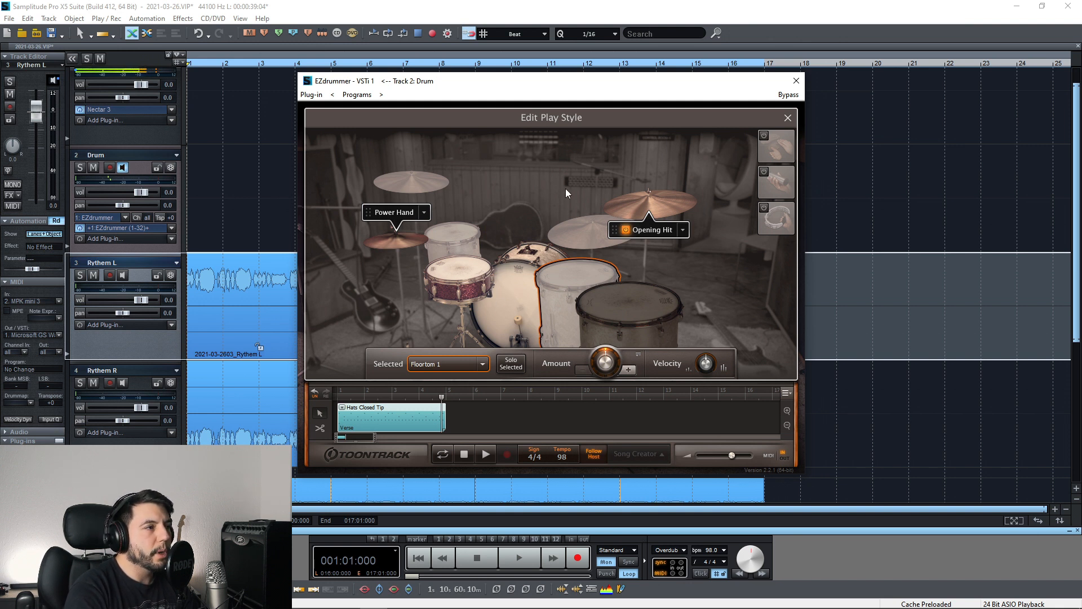
Add Cymbal 1 hits to the groove by raising its Amount, and play it with the song.
click(424, 184)
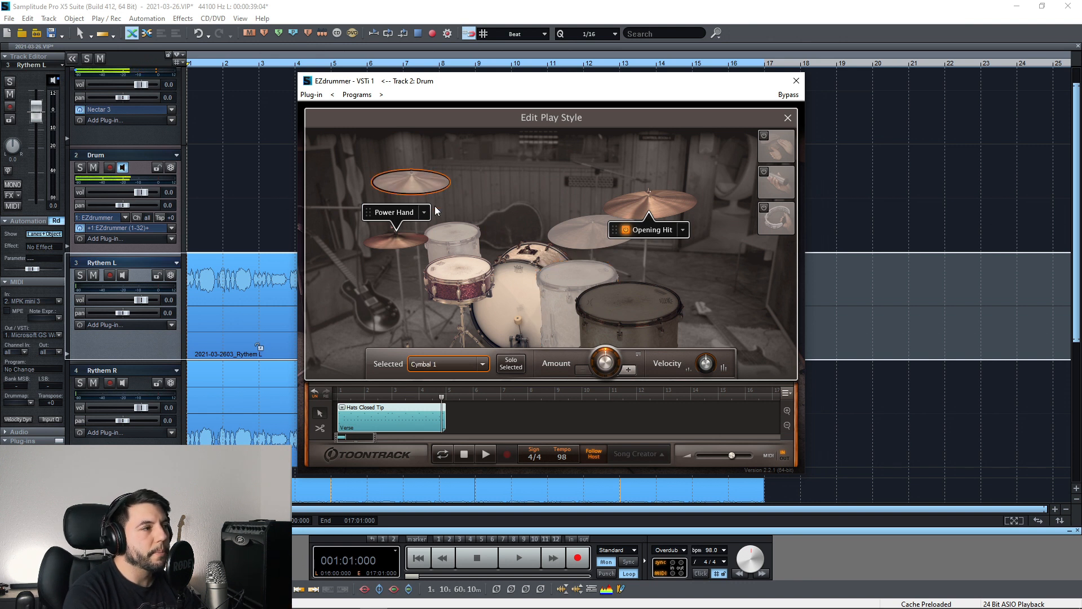
click(631, 369)
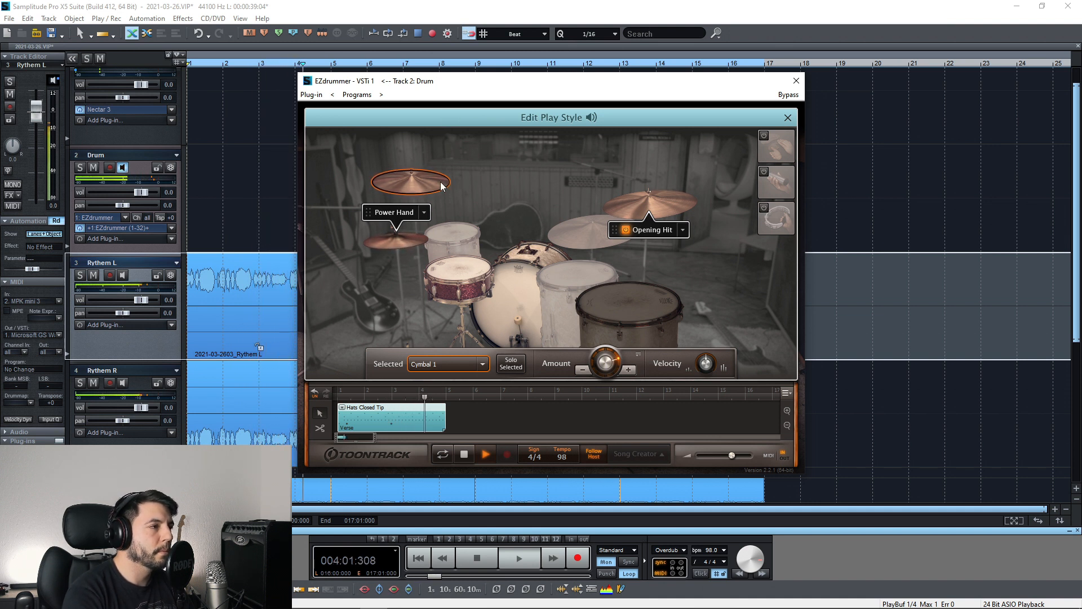
key(space)
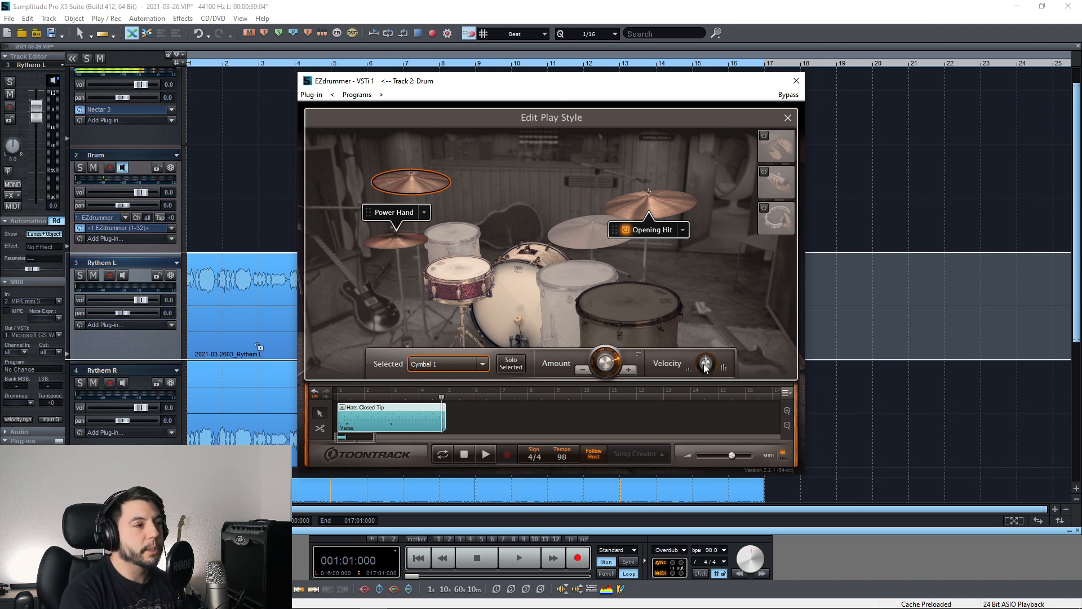
Adjust the Velocity of the Cymbal 1 hits and play the groove with the song.
drag(707, 363, 704, 363)
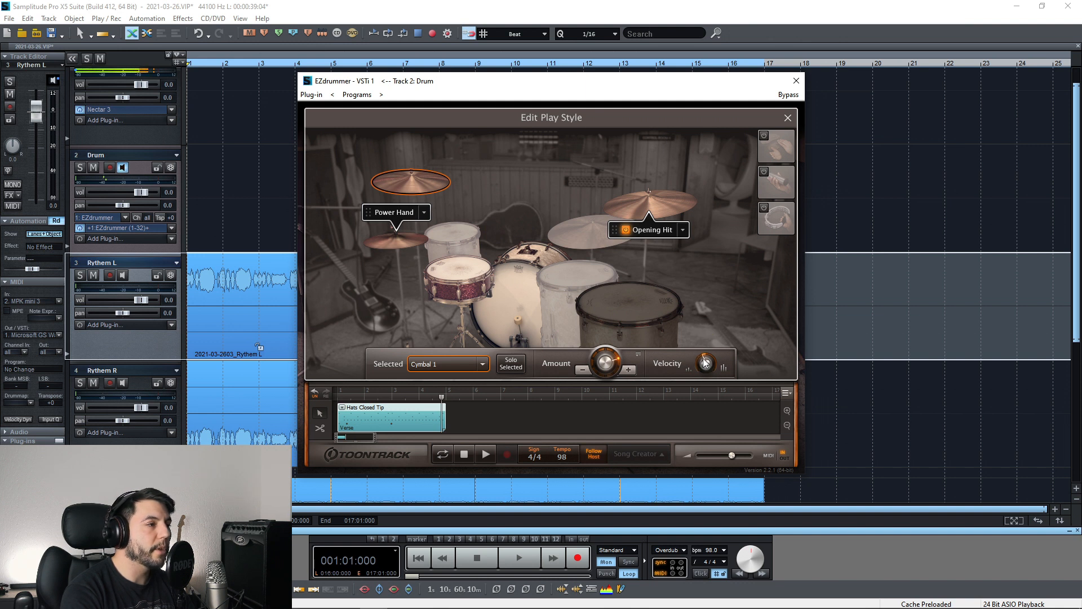
key(space)
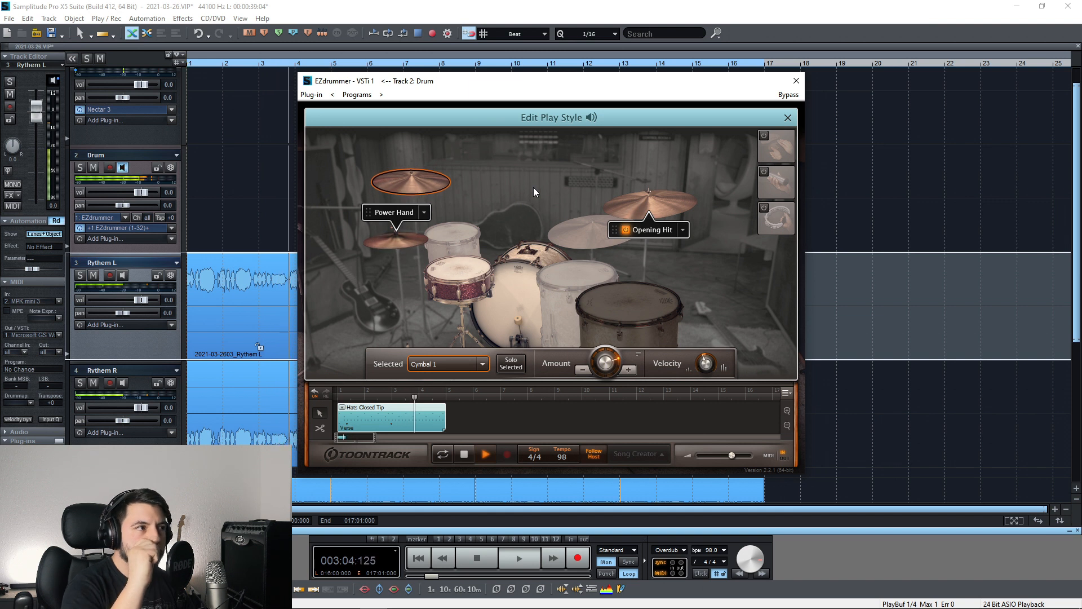
key(space)
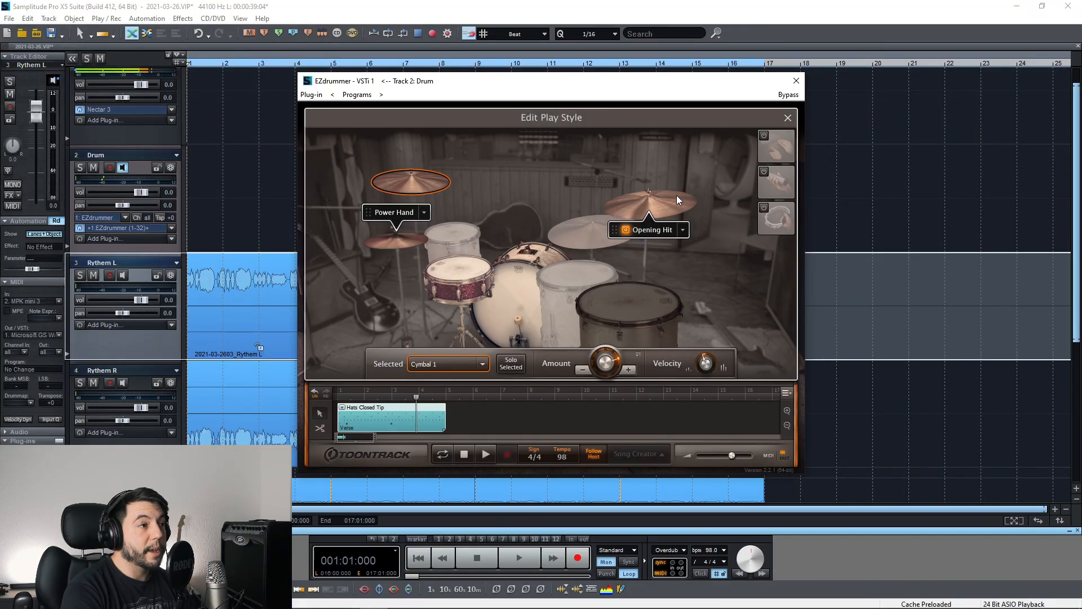
Try raising the Amount of Cymbal 2 hits in the groove.
click(671, 198)
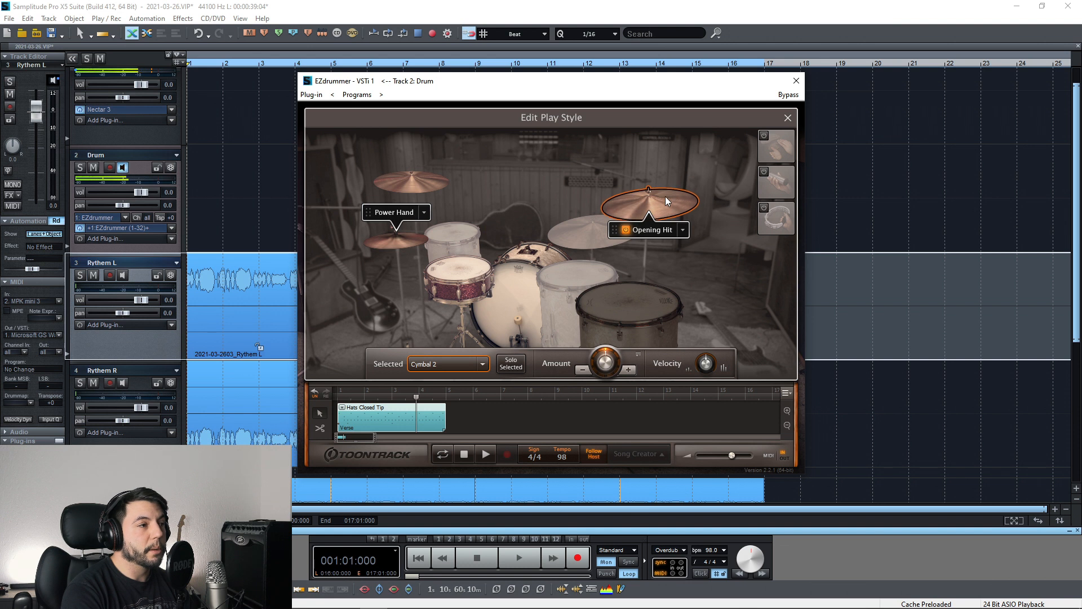
click(631, 371)
click(631, 371)
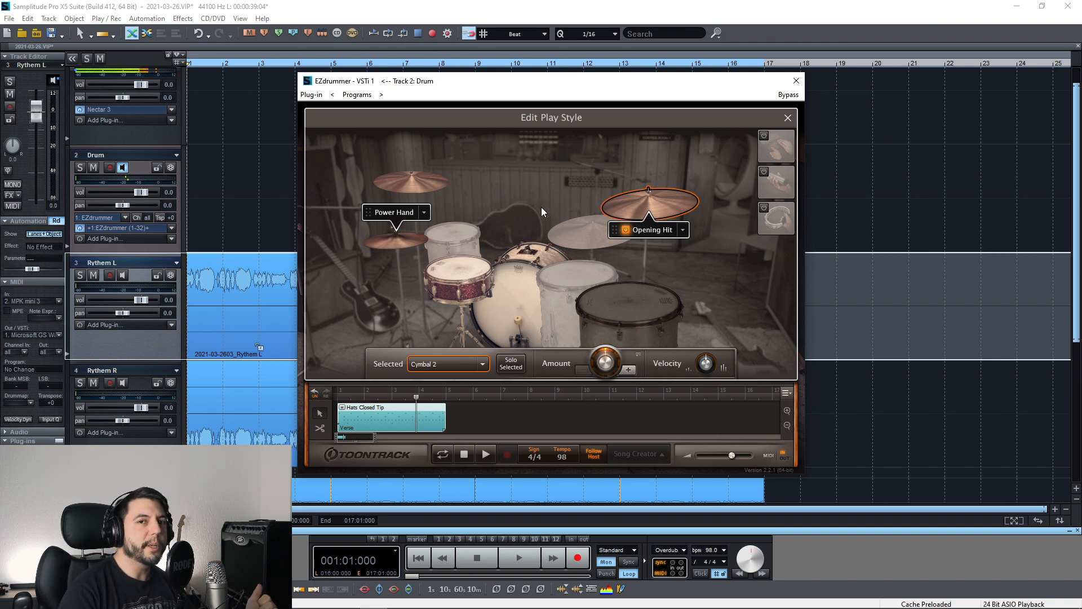
Copy the MIDI from Cymbal 1, paste it onto Cymbal 2 with the Crash articulation, and audition both cymbals.
right_click(425, 181)
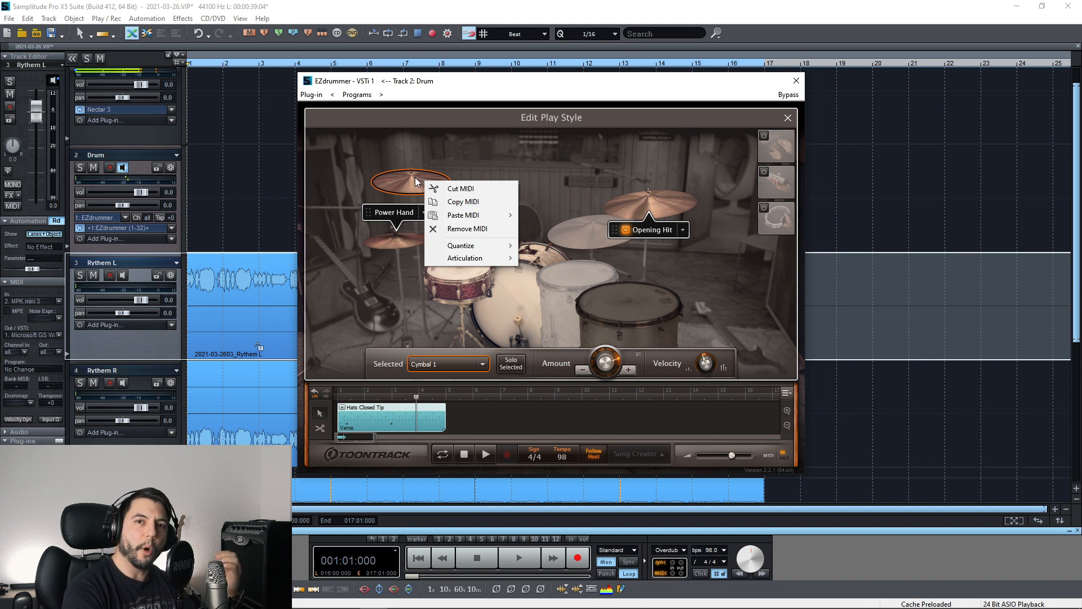
click(474, 160)
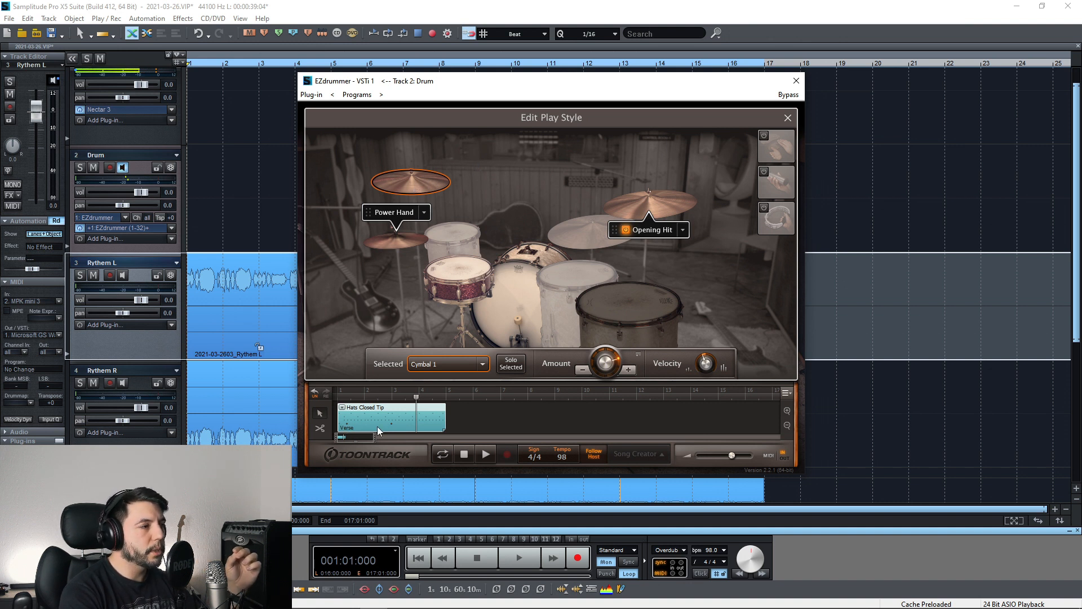
right_click(407, 181)
click(460, 204)
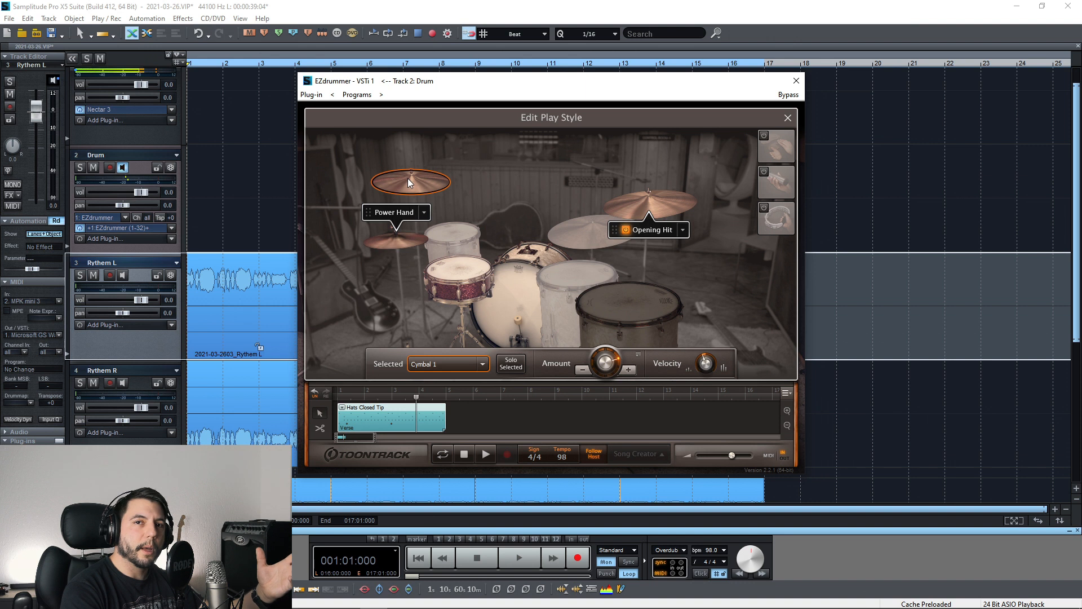
right_click(632, 201)
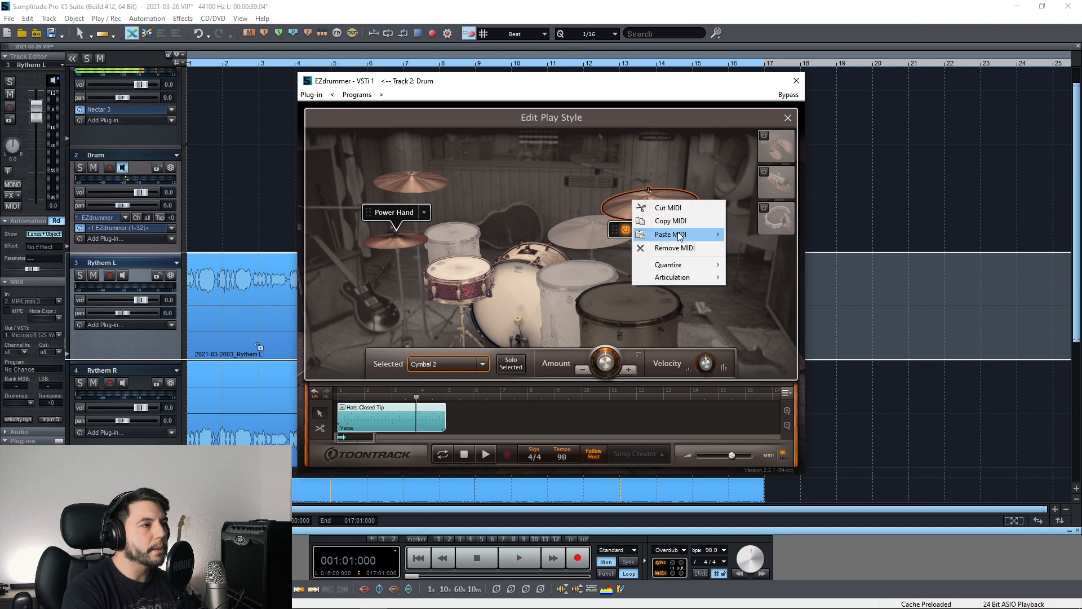
mouse_move(680, 234)
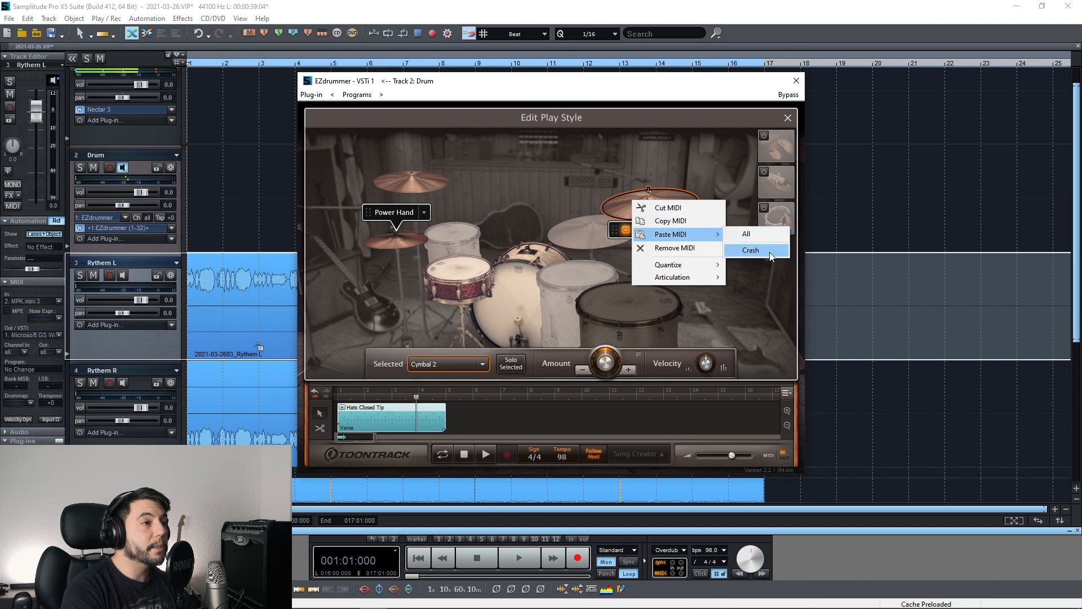
click(768, 251)
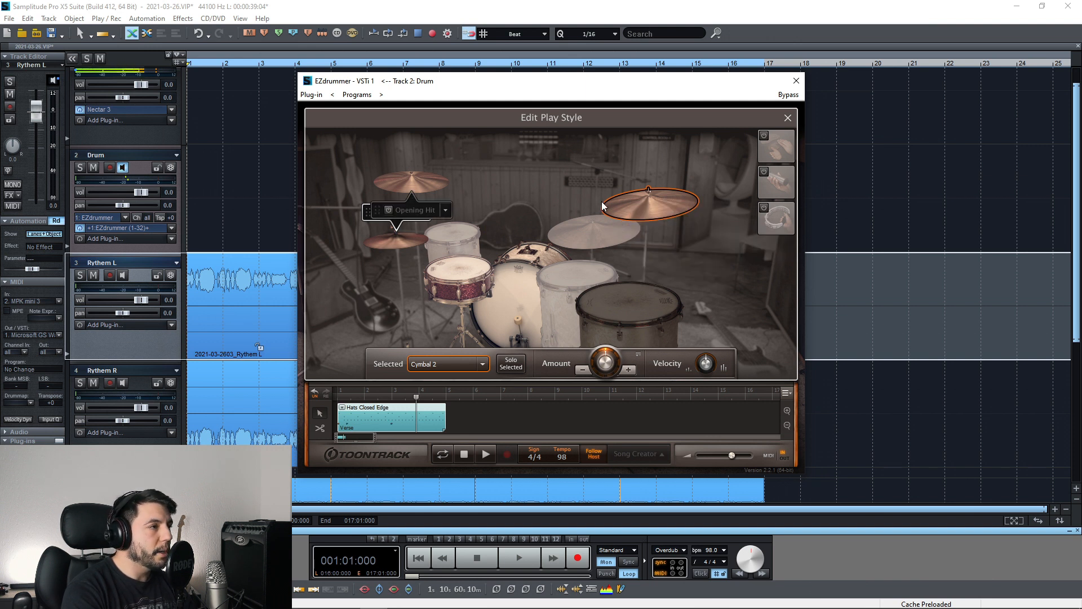
click(428, 180)
click(630, 201)
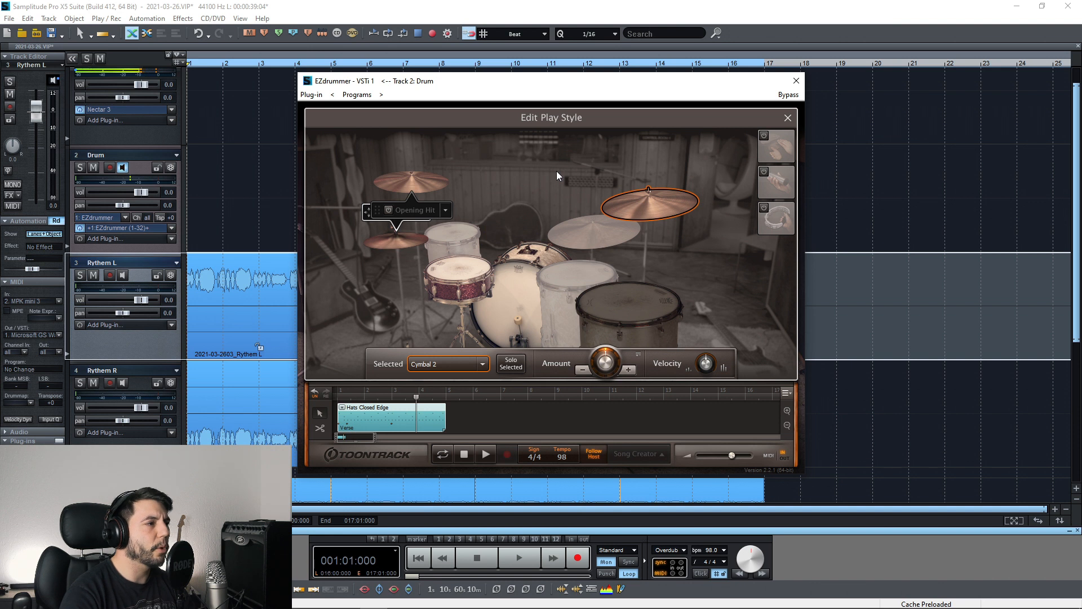
Play the groove with the song, move the Opening Hit to Cymbal 2, and play it again.
key(space)
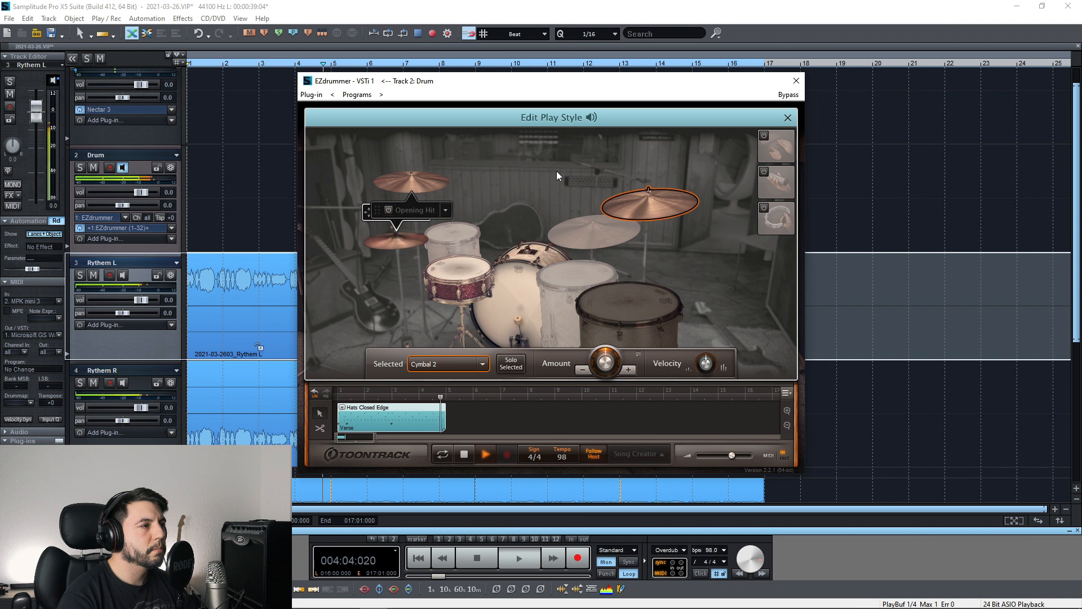
key(space)
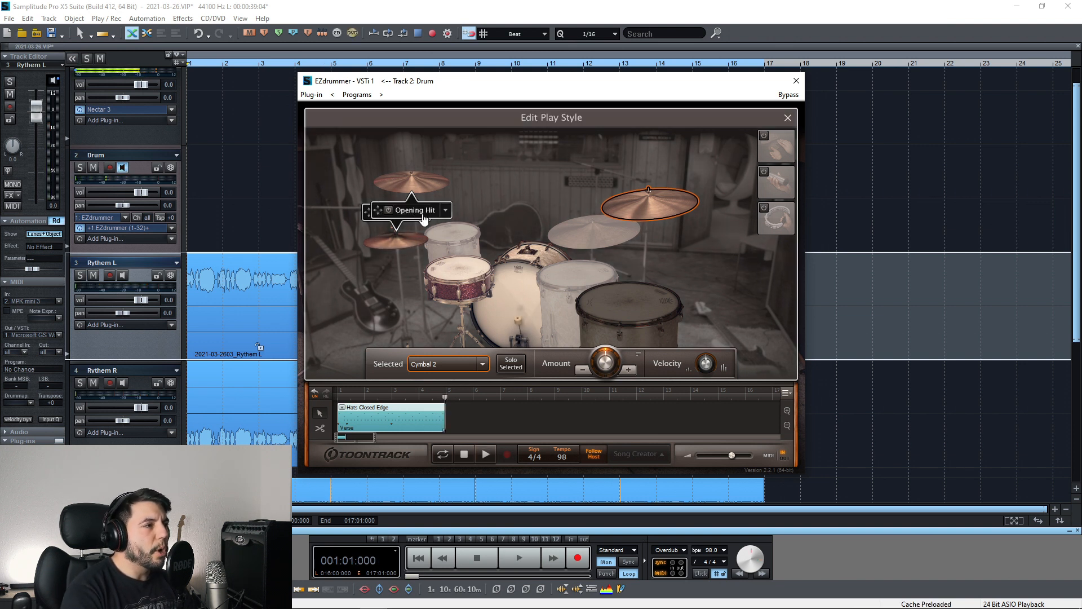
drag(379, 226, 625, 257)
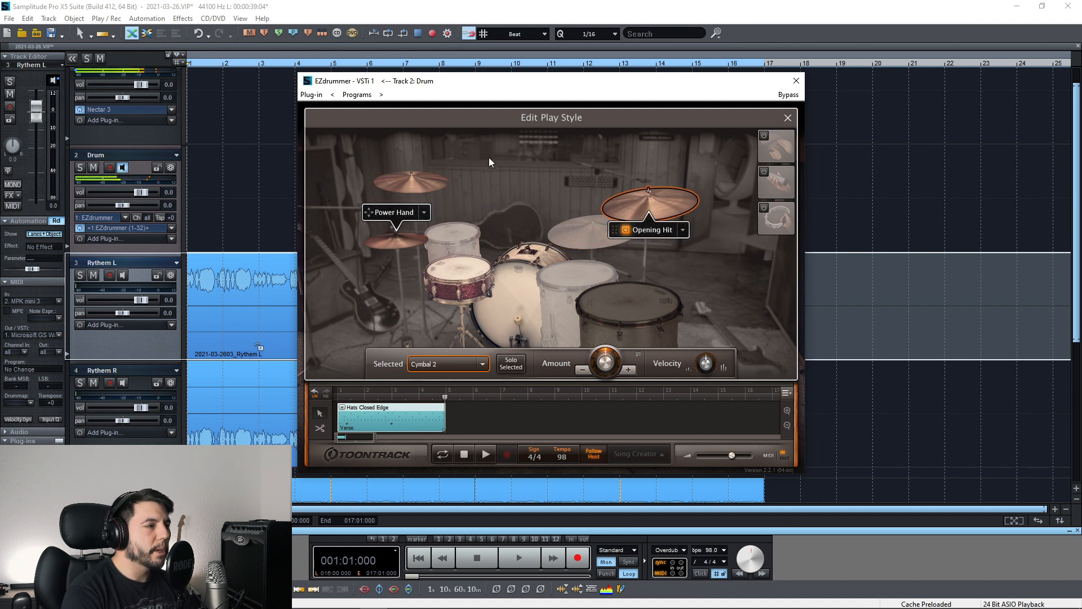
key(space)
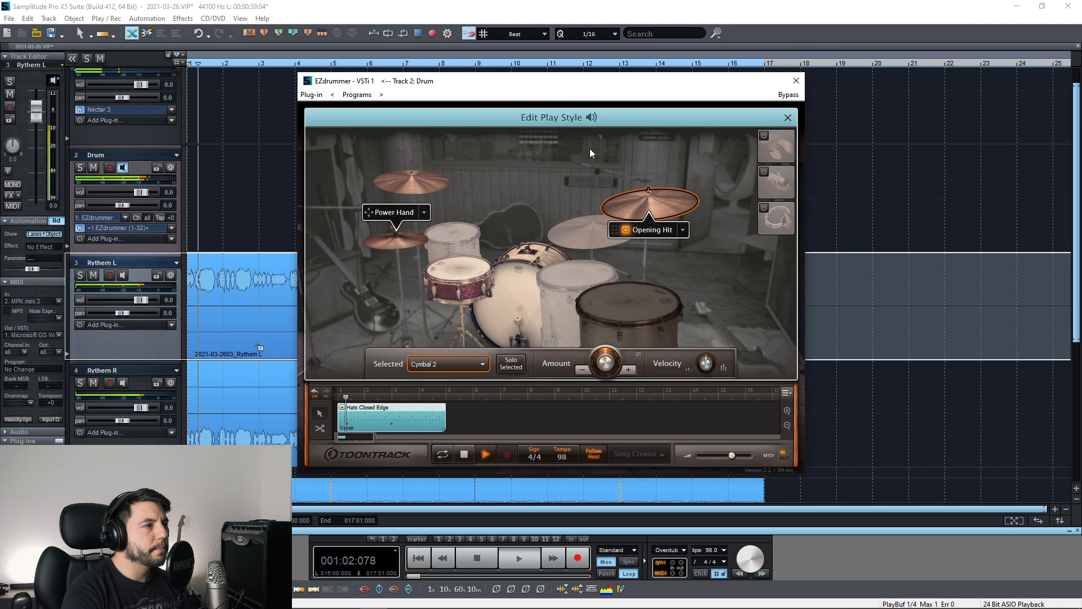
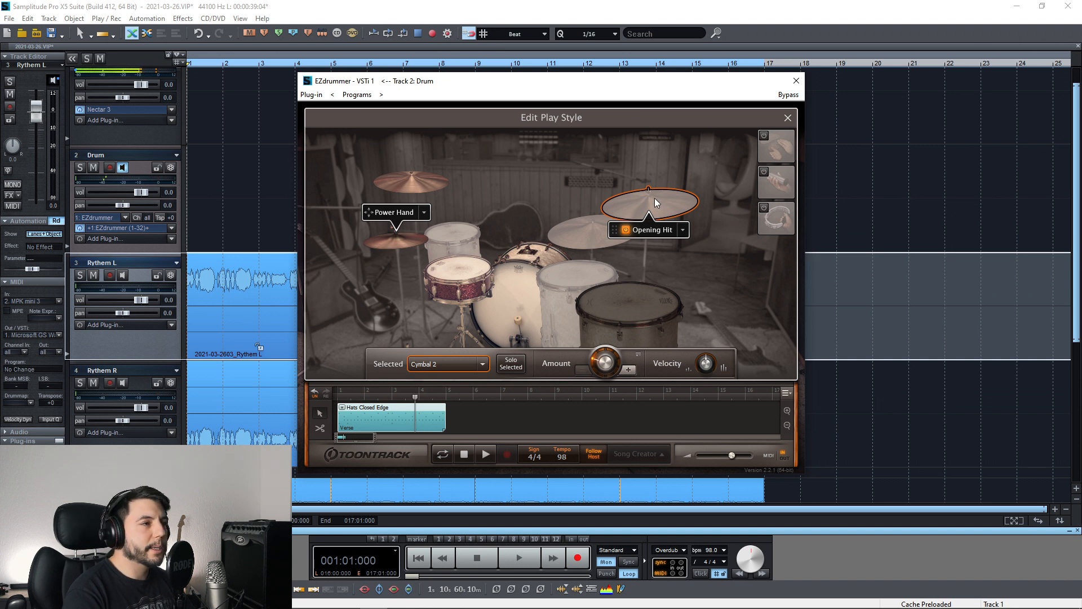
Examine the MIDI editing options available for Cymbal 2 and the kick drum.
right_click(635, 196)
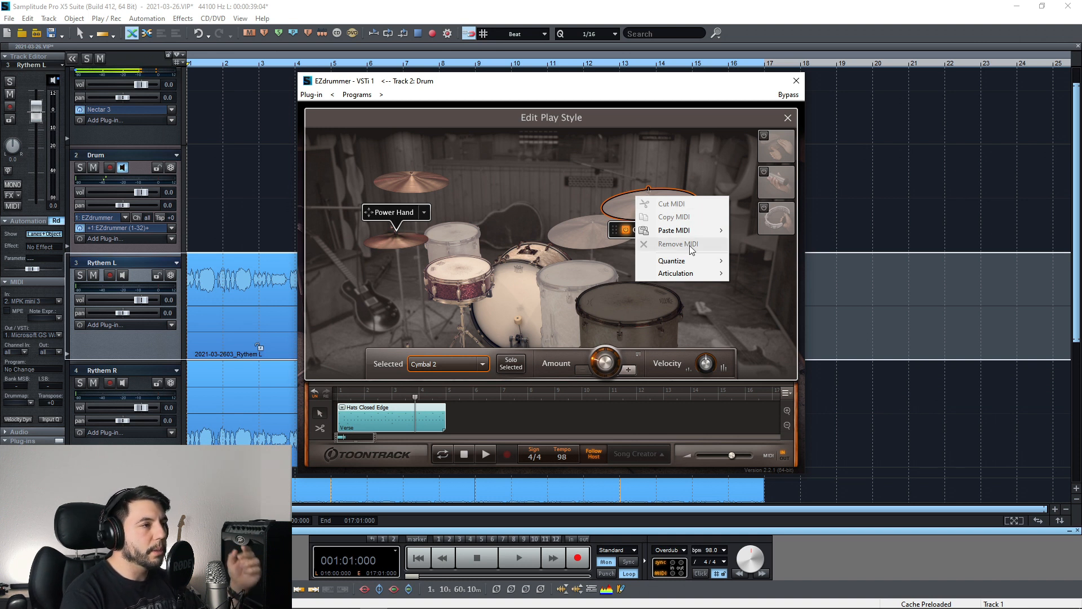
click(569, 171)
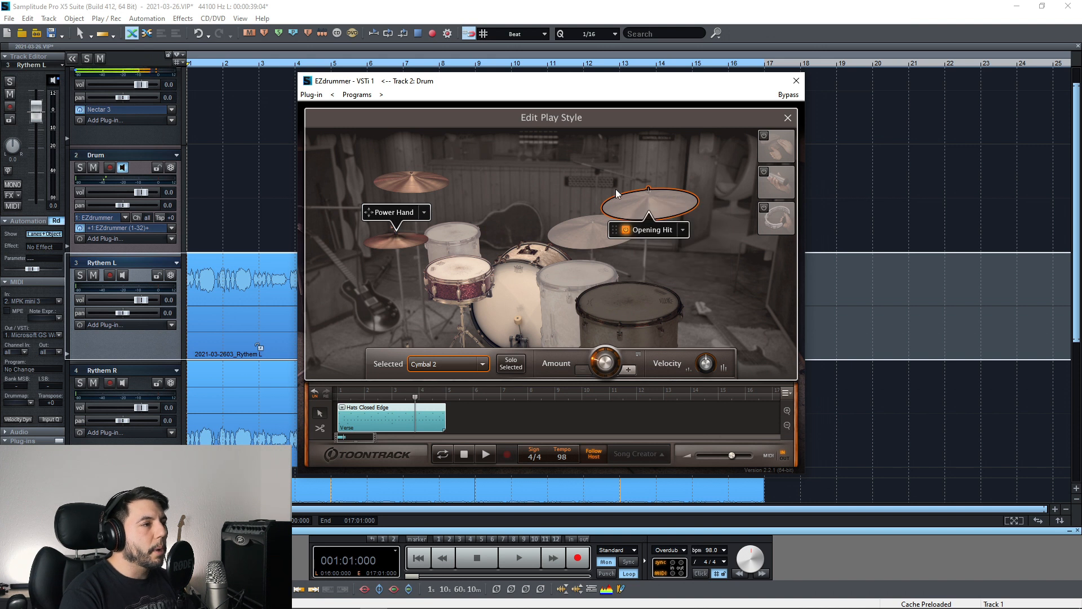
right_click(526, 270)
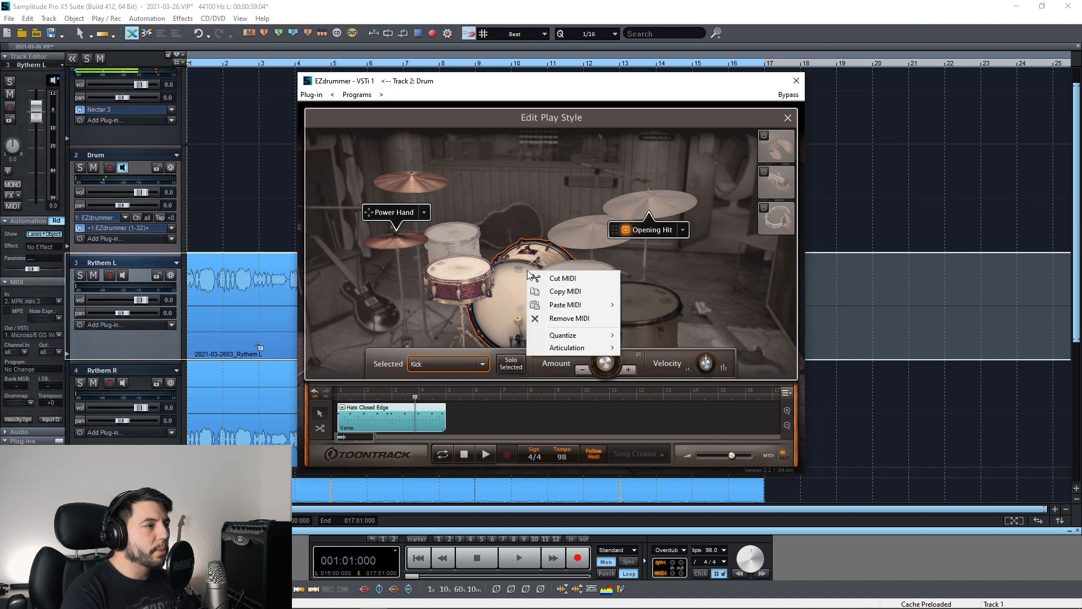
click(512, 169)
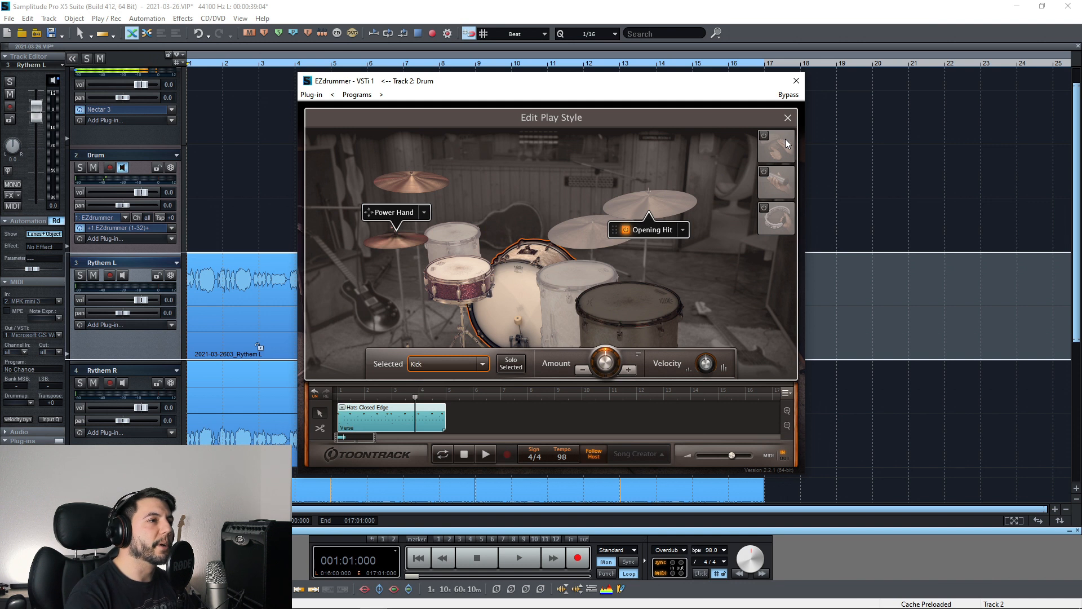
Add the Tambourine Pad to the groove and play it with the song.
click(764, 208)
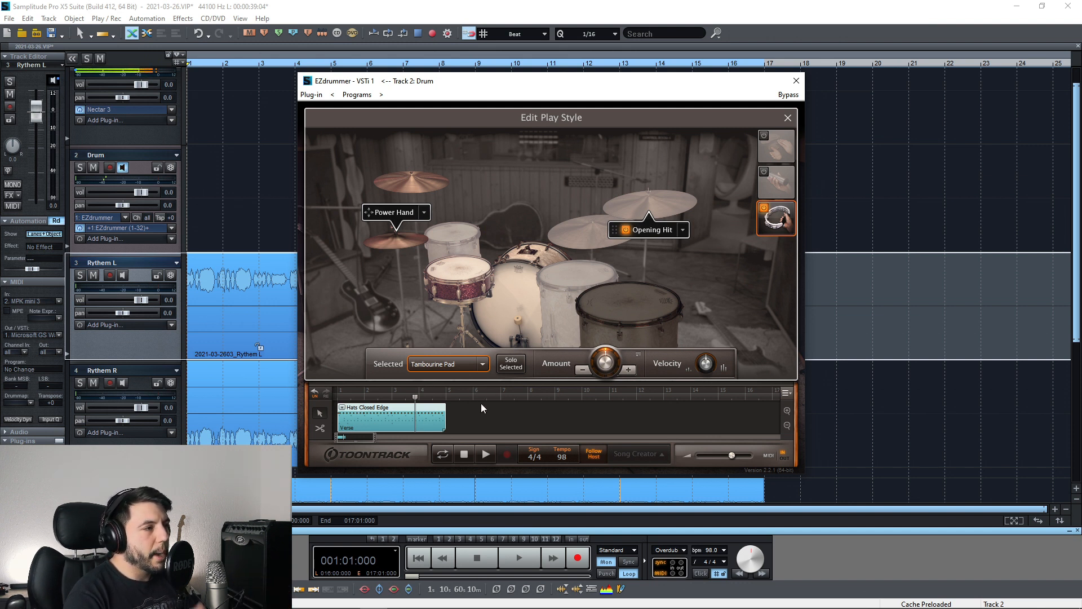
key(space)
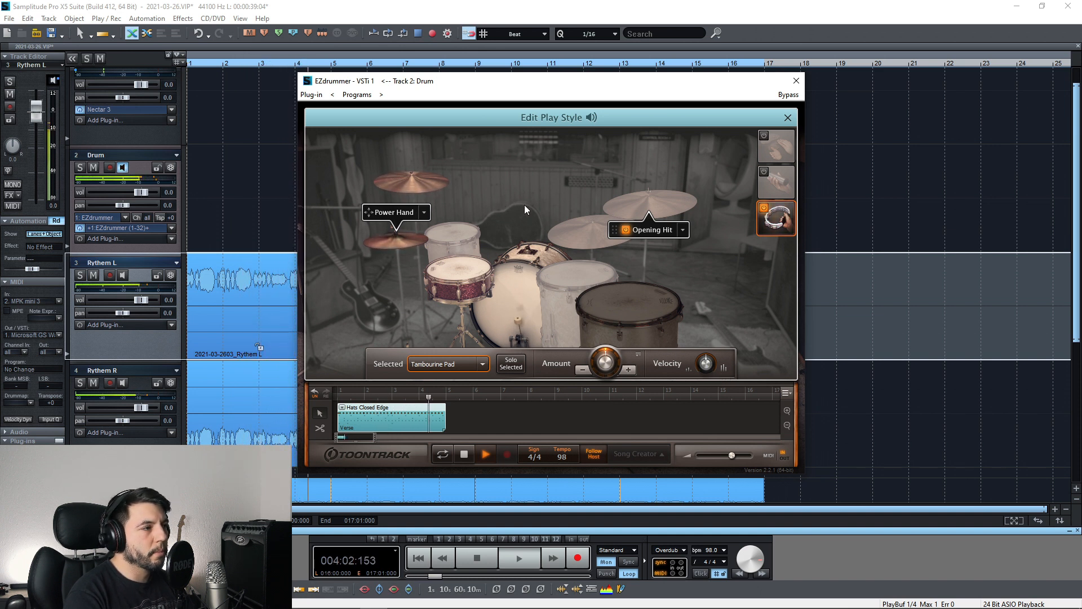
key(space)
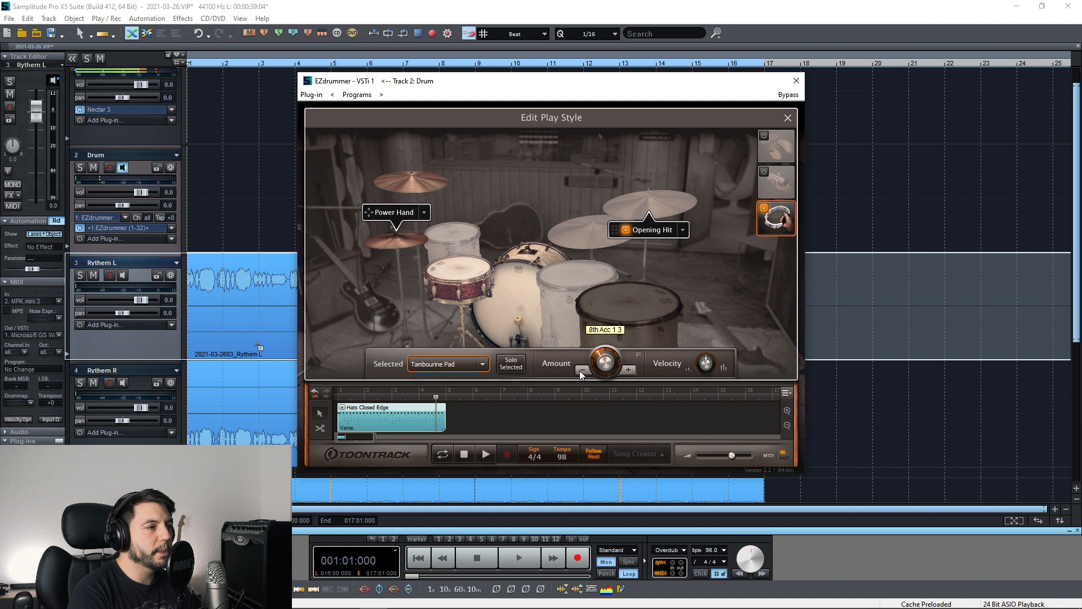
Try tambourine Amount patterns such as 8th Acc 4 and 8th Acc 1 2 3 4, choose a sparser pattern, and play it with the song.
click(628, 371)
click(629, 371)
click(629, 372)
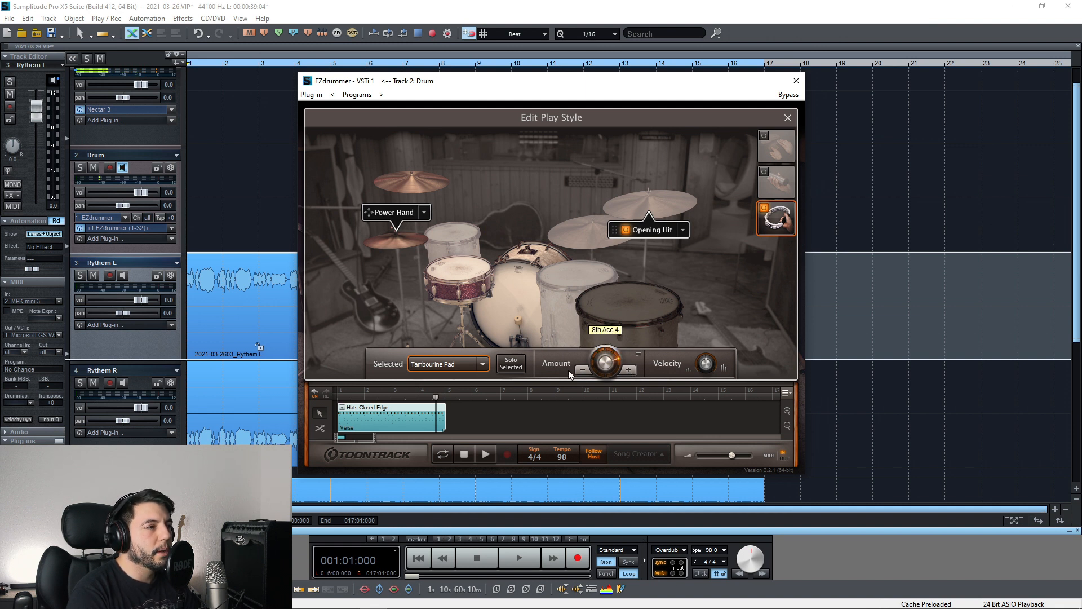
click(585, 371)
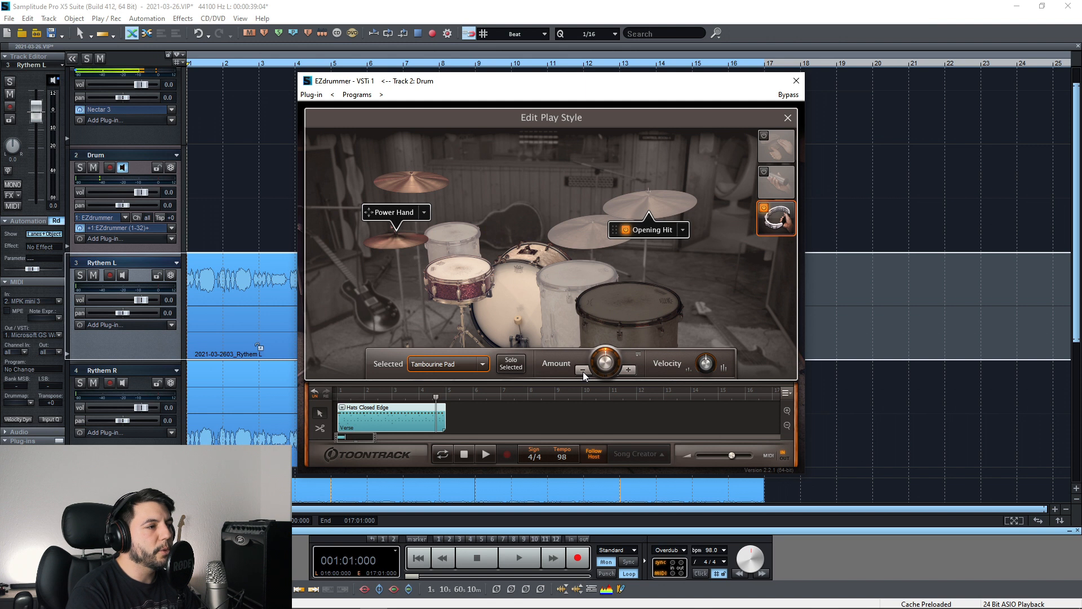
click(583, 370)
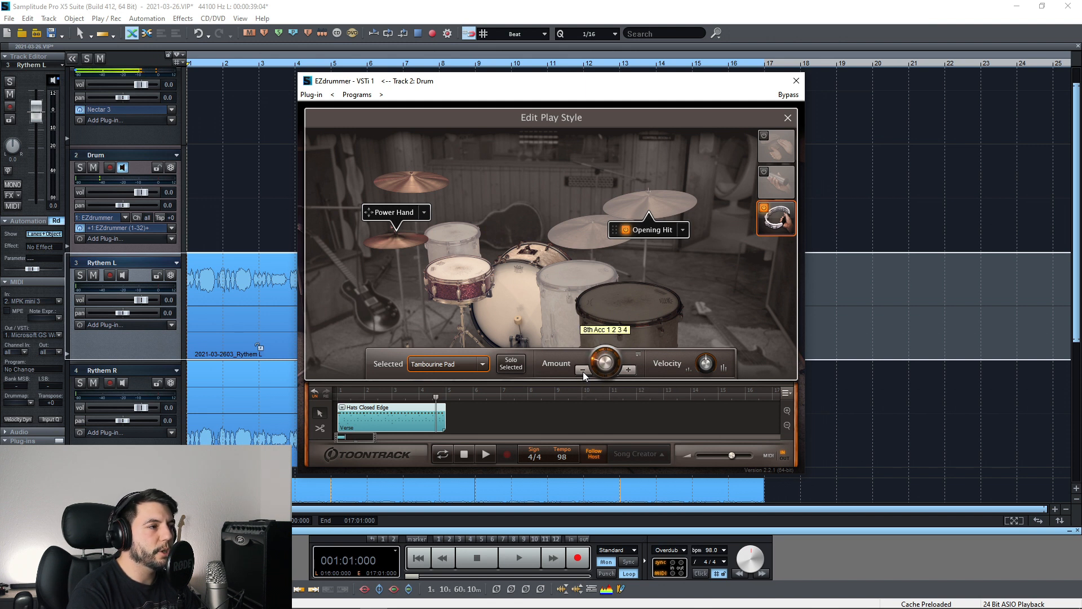
click(580, 372)
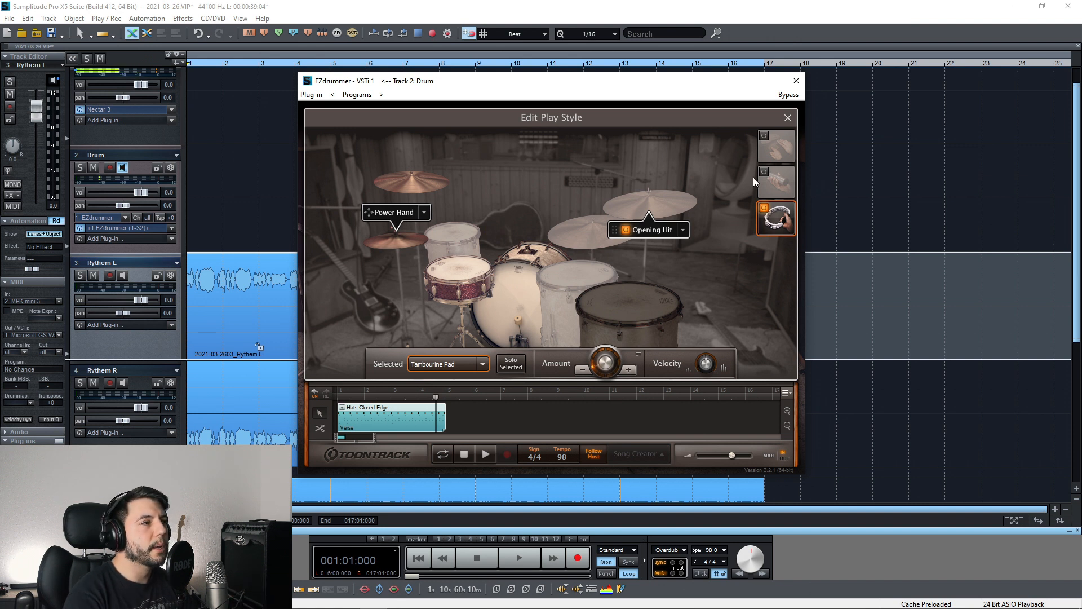
key(space)
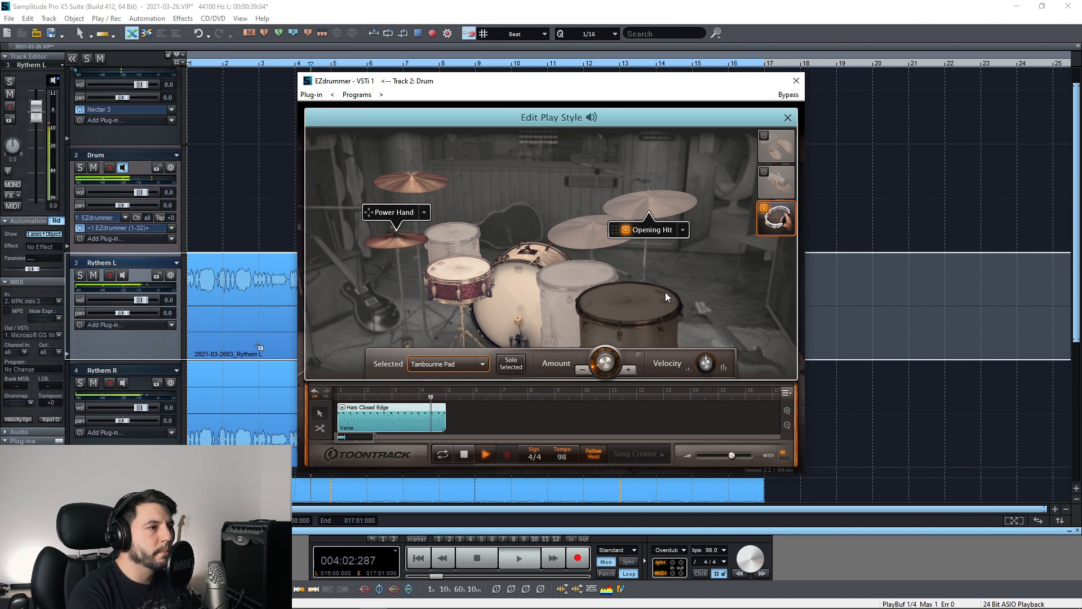
key(space)
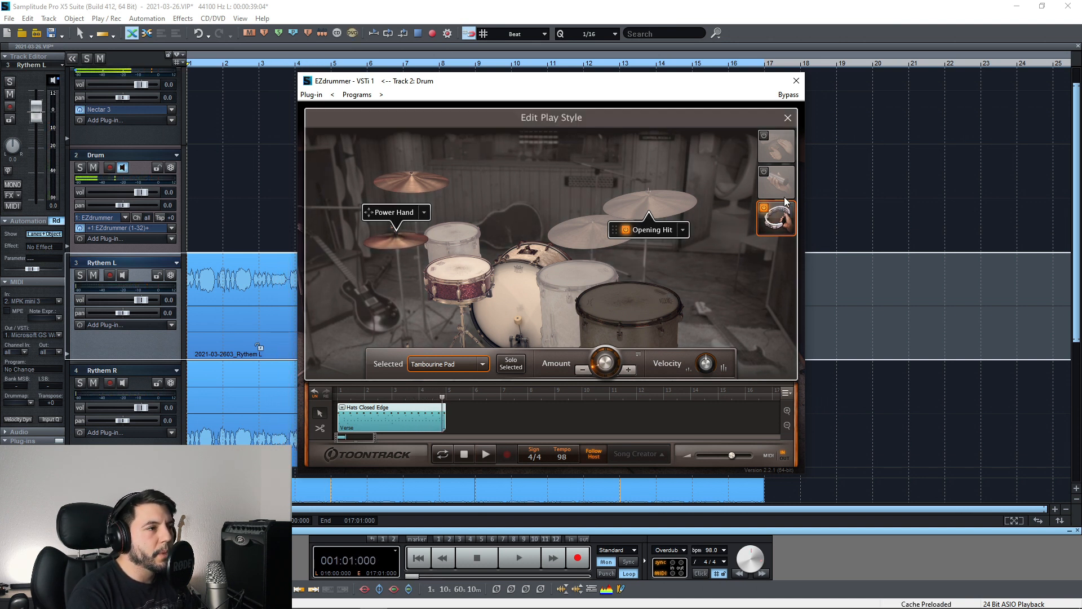
Lower the Amount of Tambourine Pad hits further and play the groove with the song.
click(584, 370)
click(582, 370)
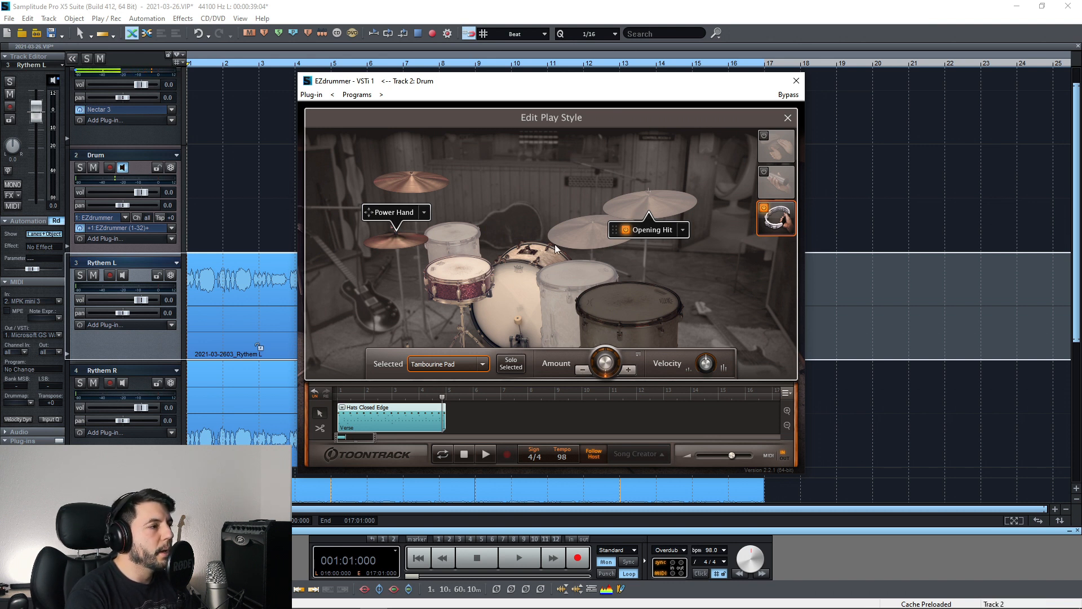
key(space)
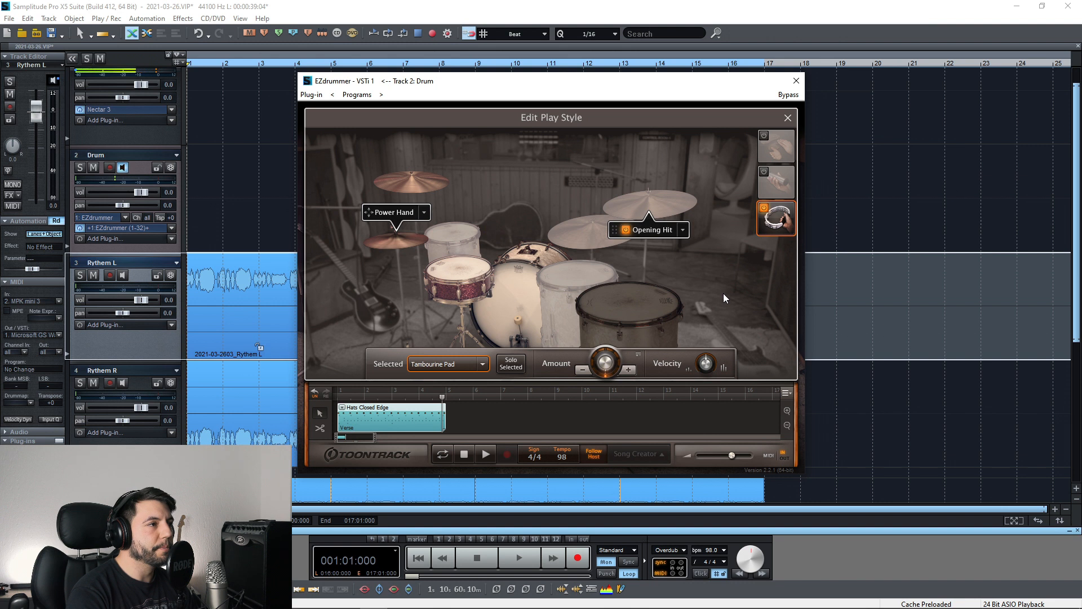
click(788, 598)
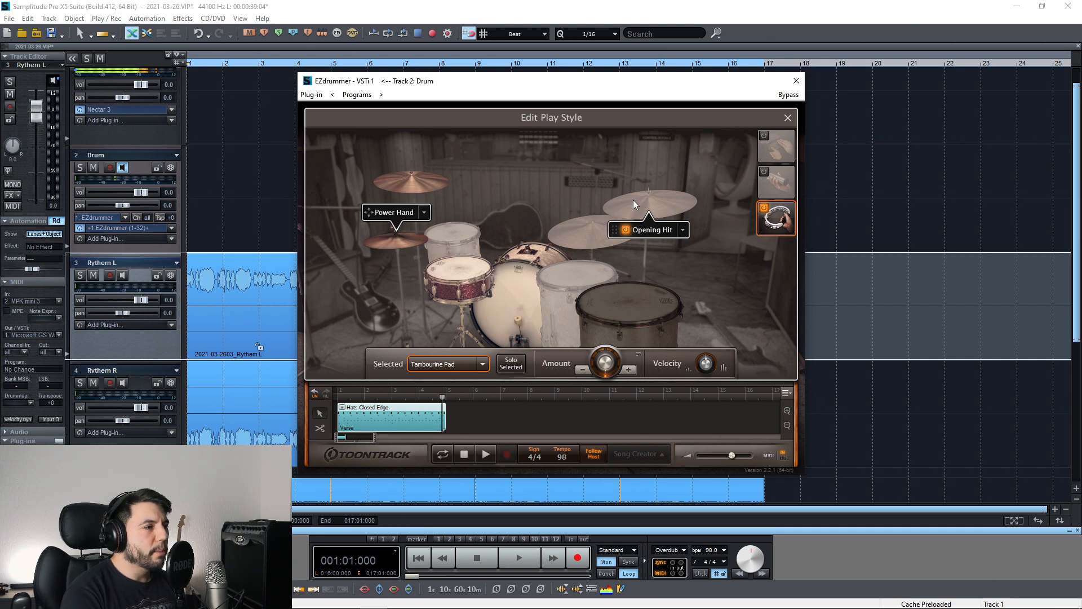
Leave Edit Play Style, filter the groove search by the Snare power hand, and place Fills 05 after the verse groove on the song track.
click(788, 117)
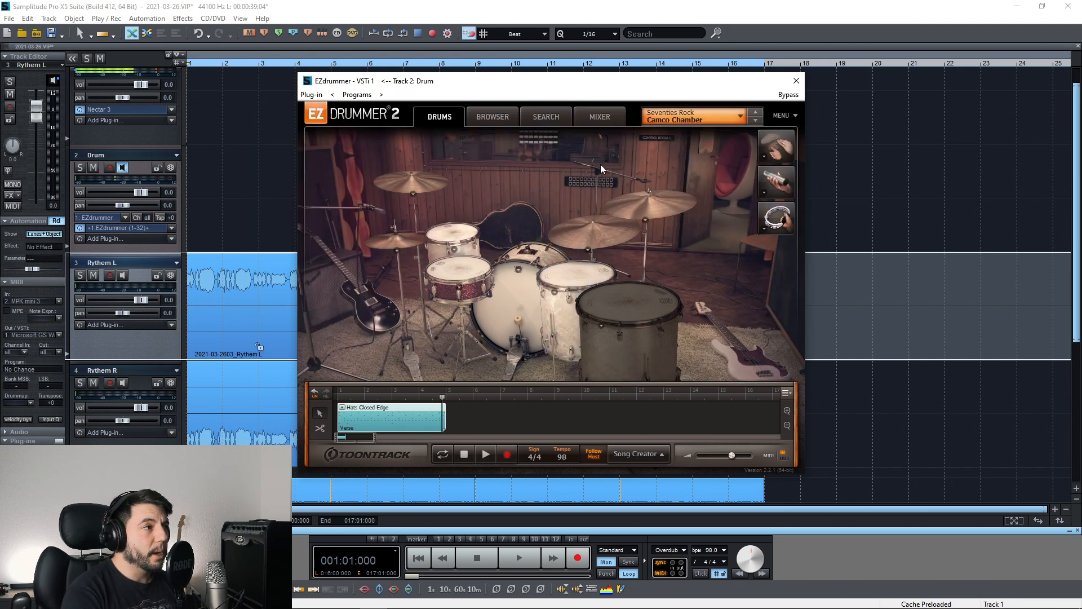
click(547, 117)
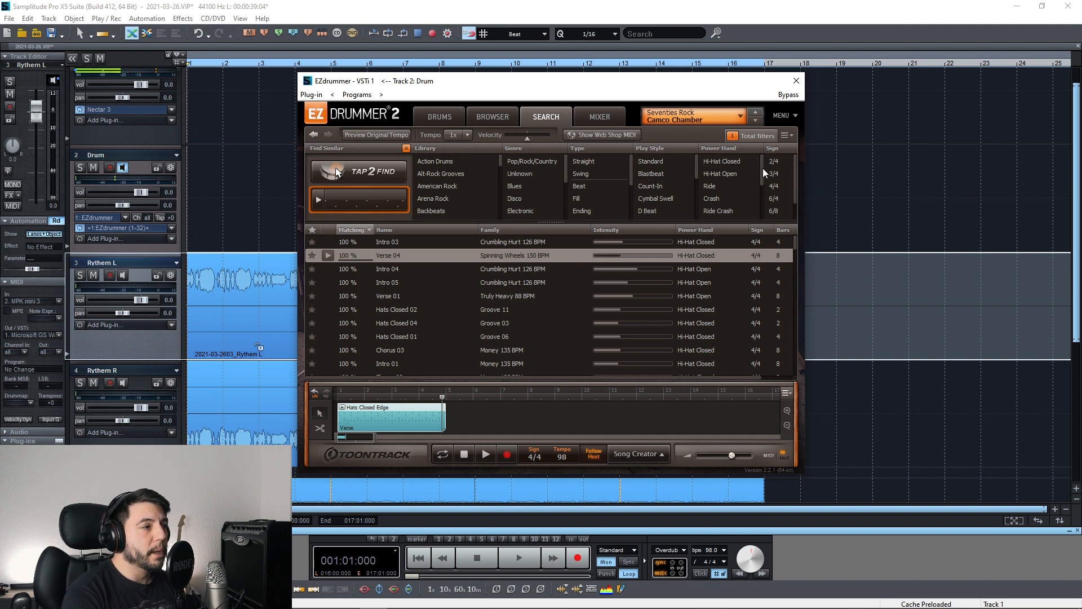
mouse_move(763, 169)
mouse_down()
mouse_move(763, 178)
mouse_move(762, 168)
mouse_up()
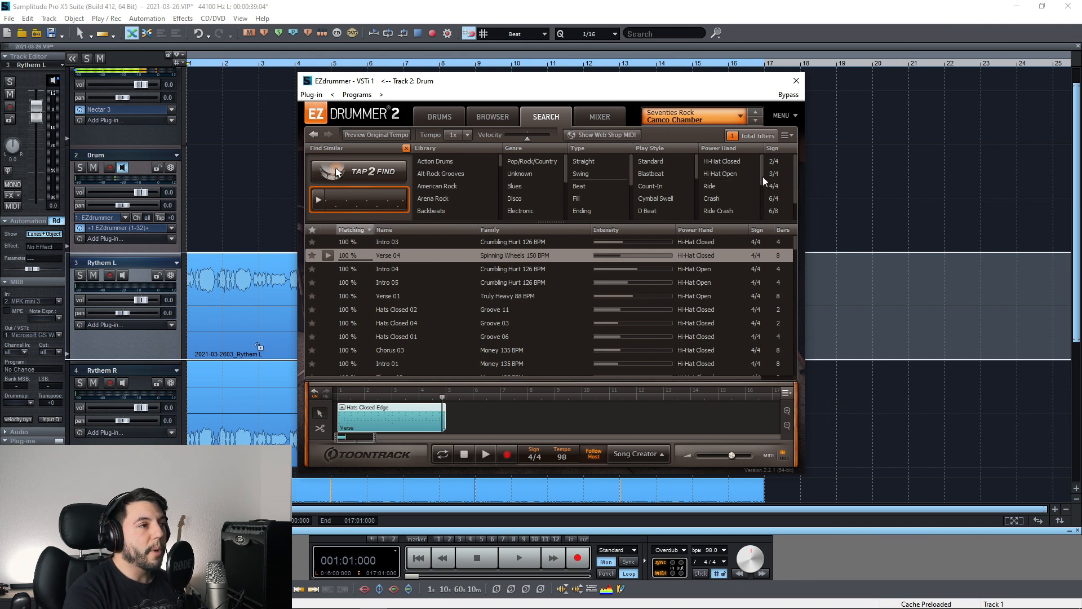
scroll(763, 164, down, 3)
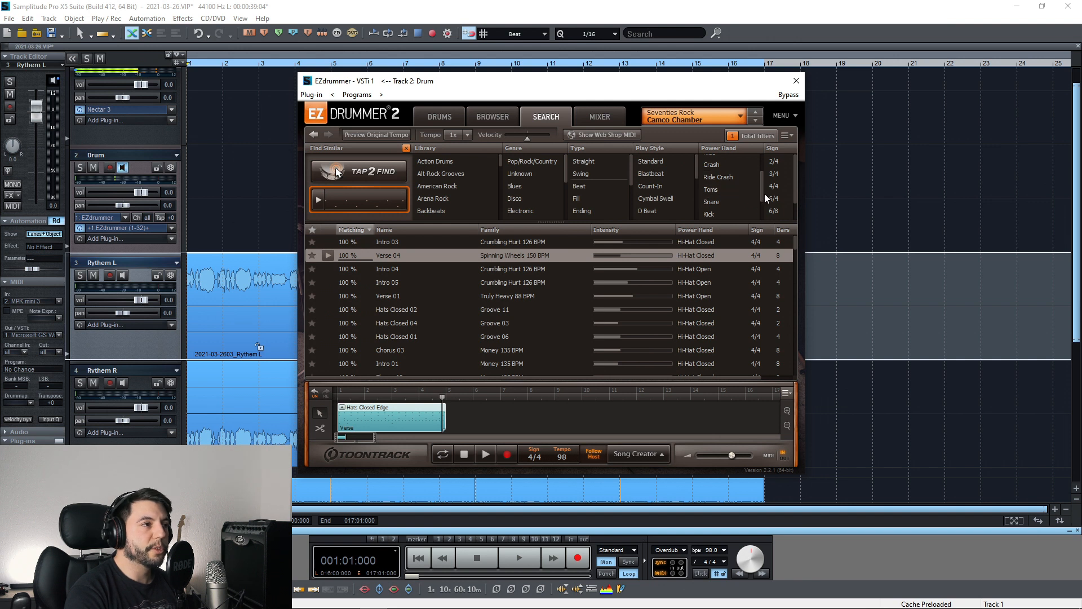
click(727, 201)
drag(384, 283, 569, 419)
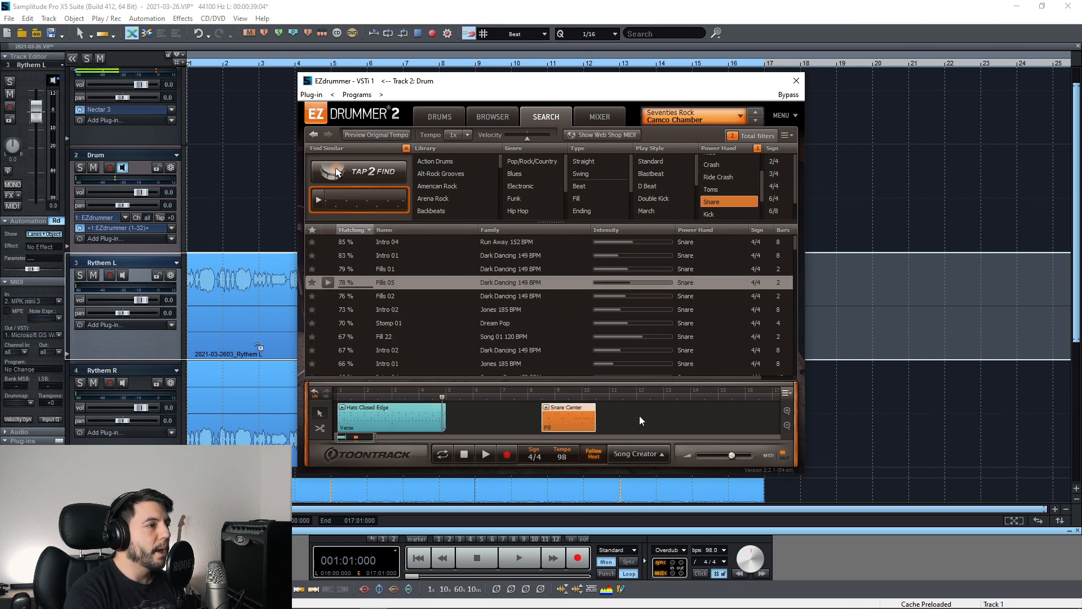
Check the snare fill's instrument assignments in Edit Play Style and close the editor.
double_click(577, 421)
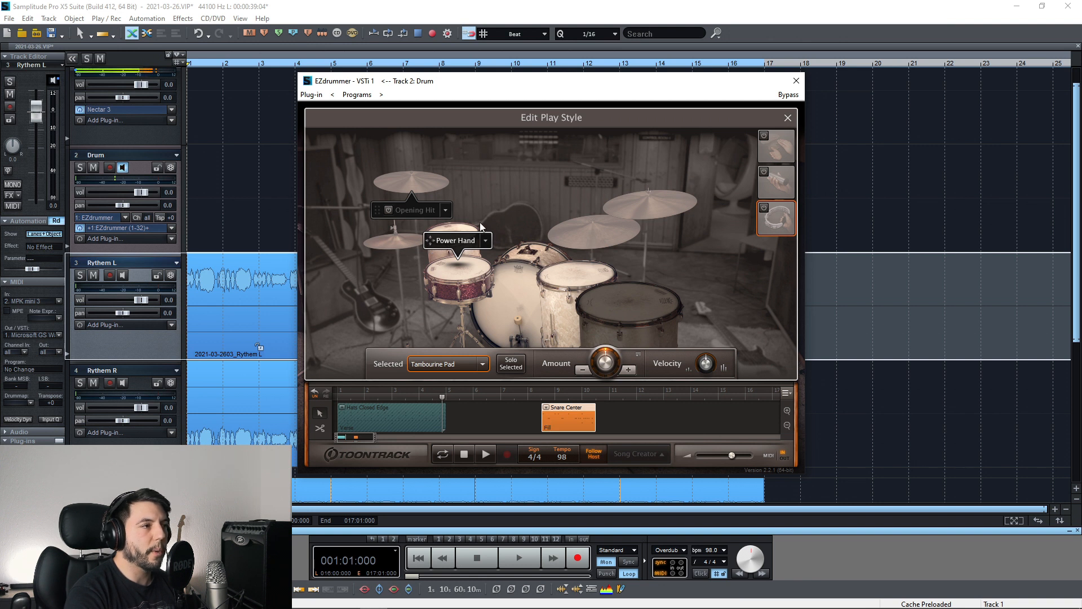
click(788, 117)
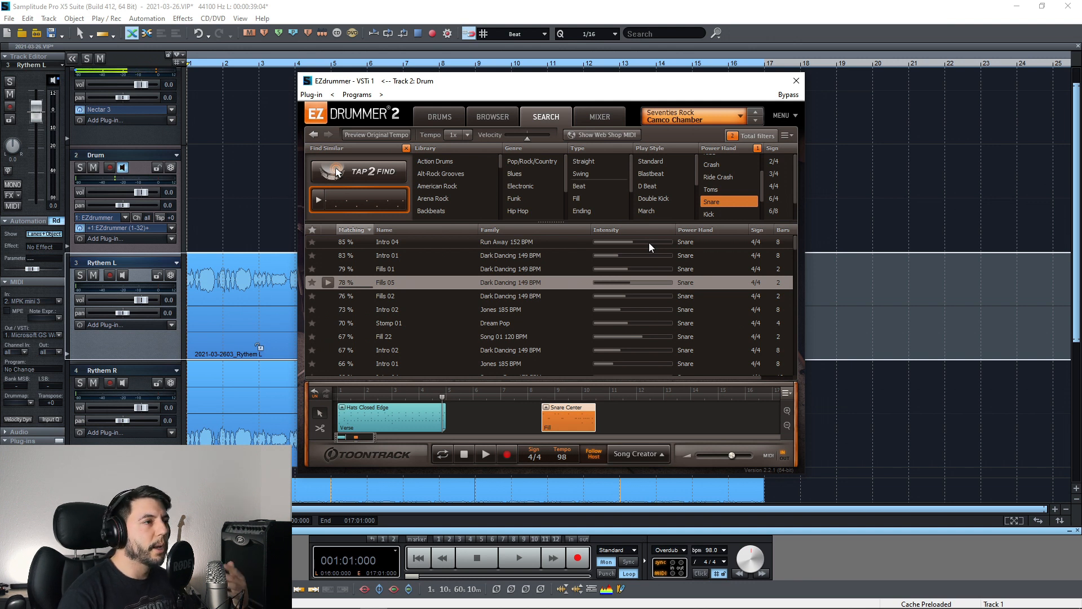
Filter the groove search by the Hi-Hat Open power hand and place Verse 01 from Truly Heavy 88 BPM after the fill on the song track.
drag(760, 179, 764, 163)
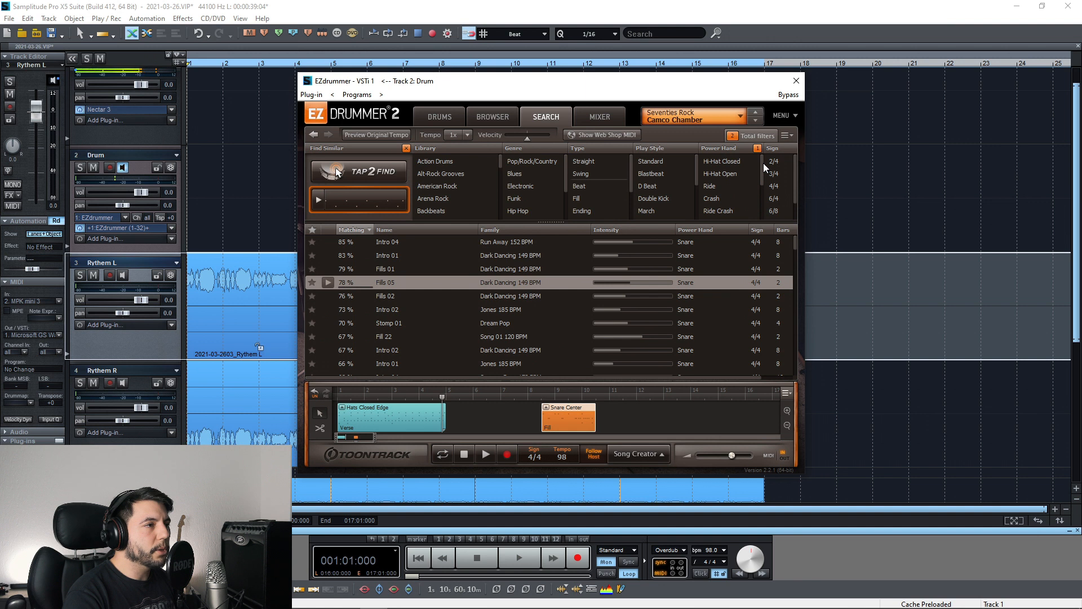
click(729, 171)
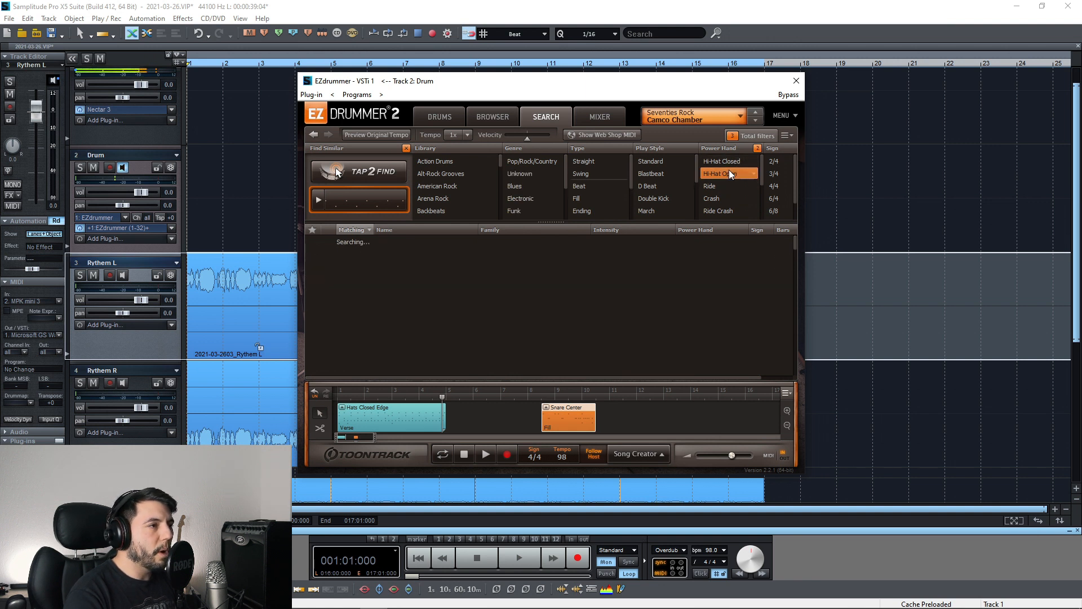
drag(508, 269, 617, 408)
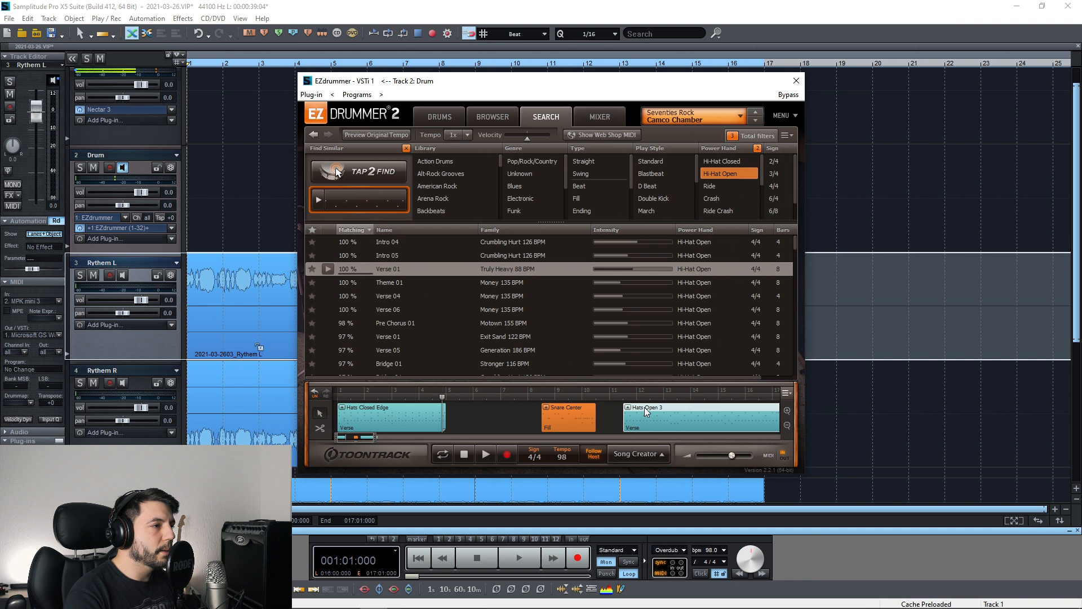
In Edit Play Style, move the Hats Open 3 groove's Power Hand from the hi-hat to Cymbal 1 and leave the editor.
double_click(644, 407)
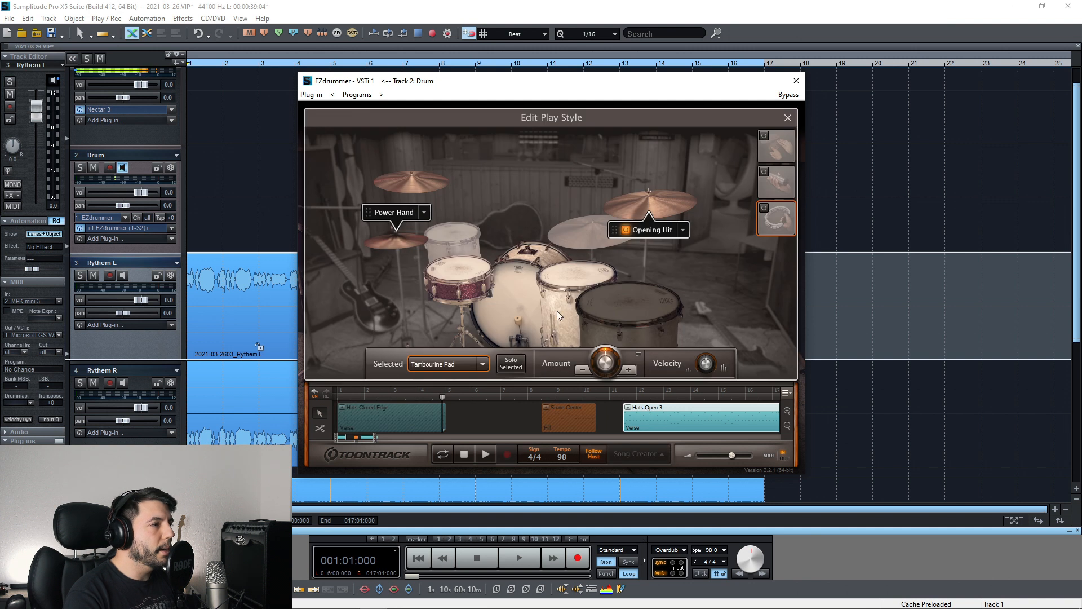
click(618, 396)
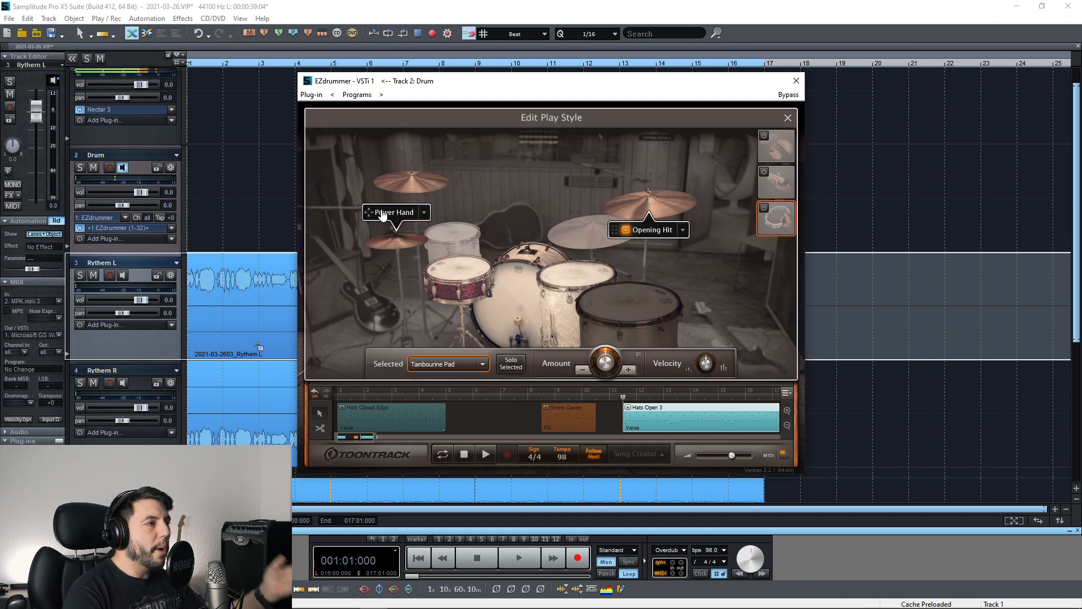
click(425, 213)
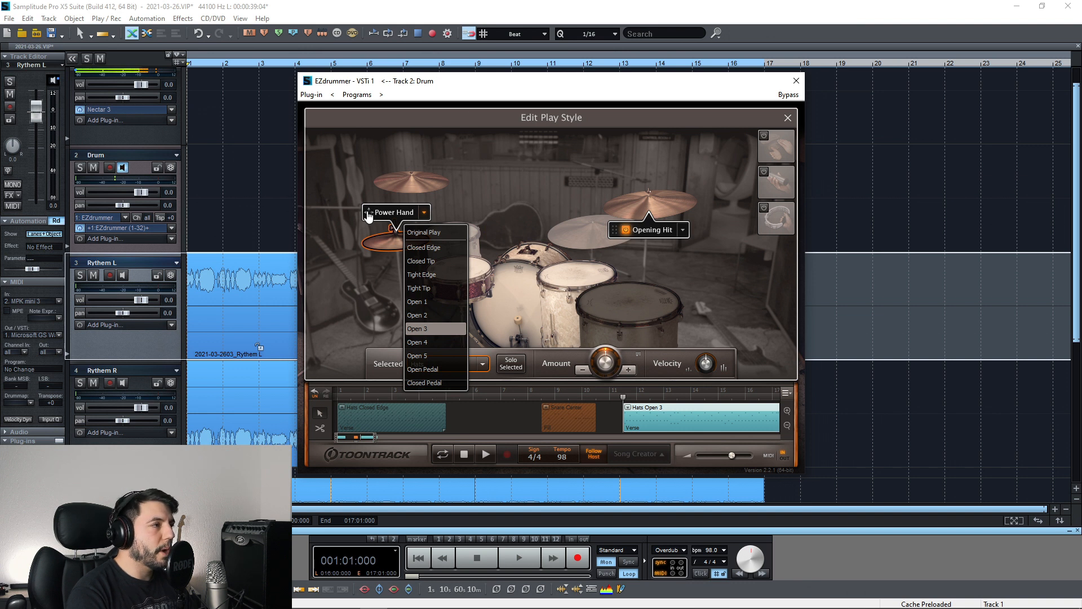
drag(368, 216, 383, 151)
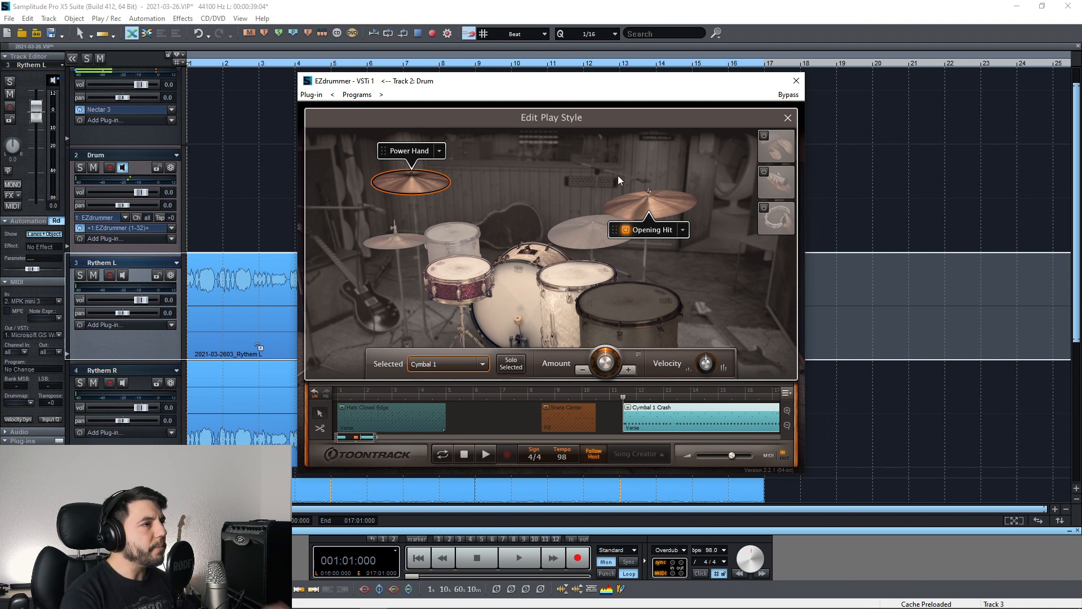
click(787, 118)
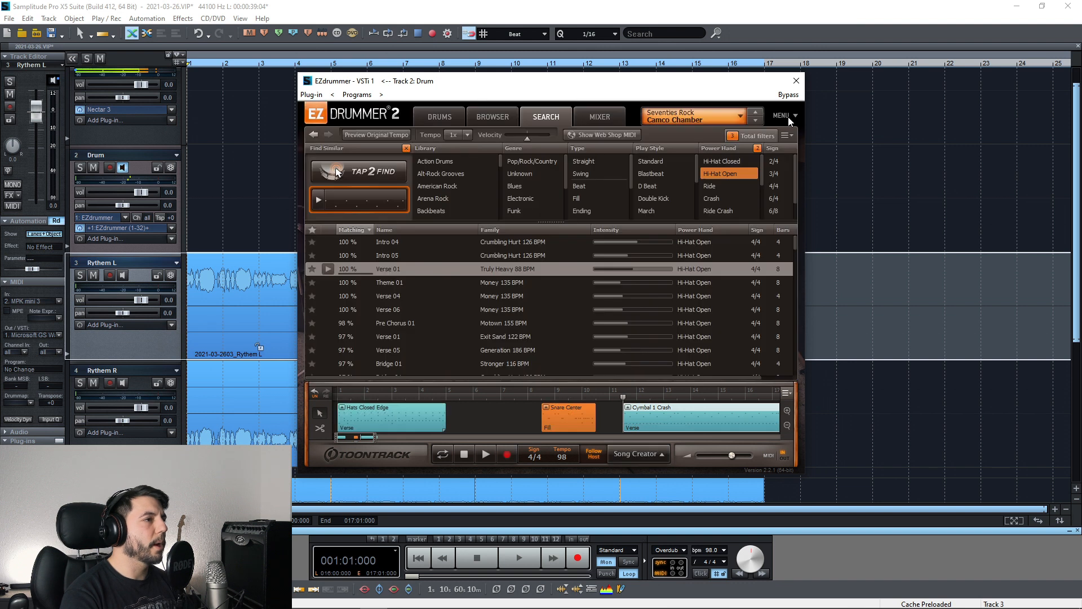
Return to the drum kit view and play the first verse groove with the song.
click(498, 119)
click(441, 119)
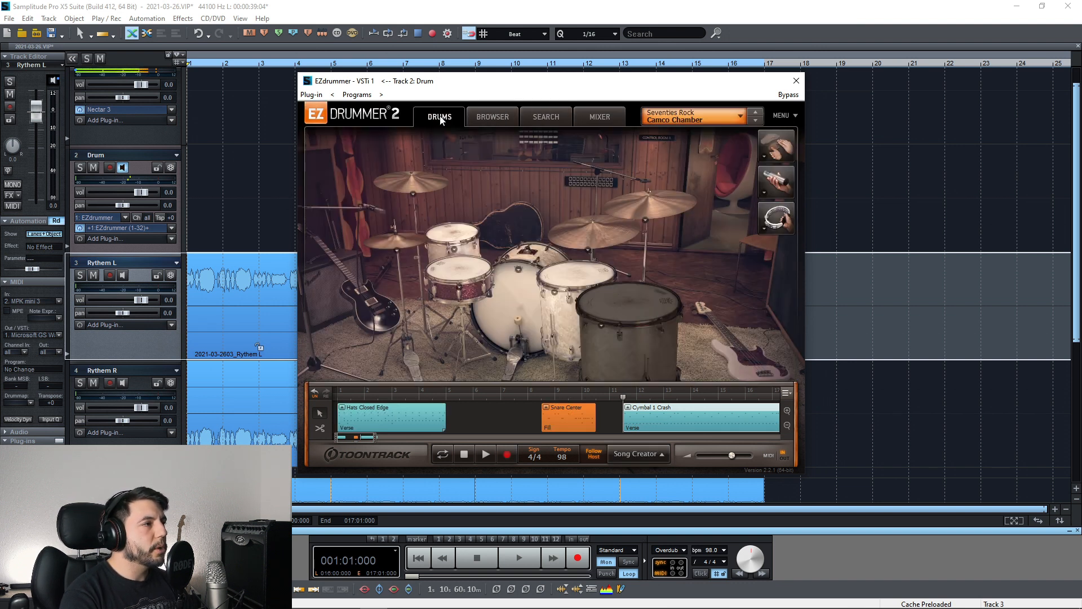
click(386, 408)
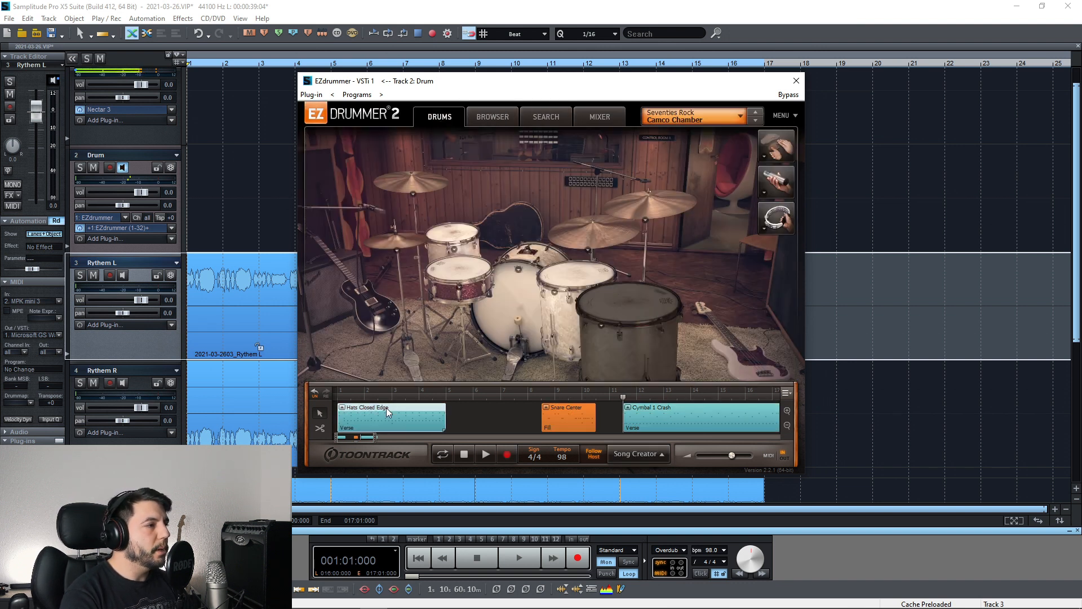
click(347, 404)
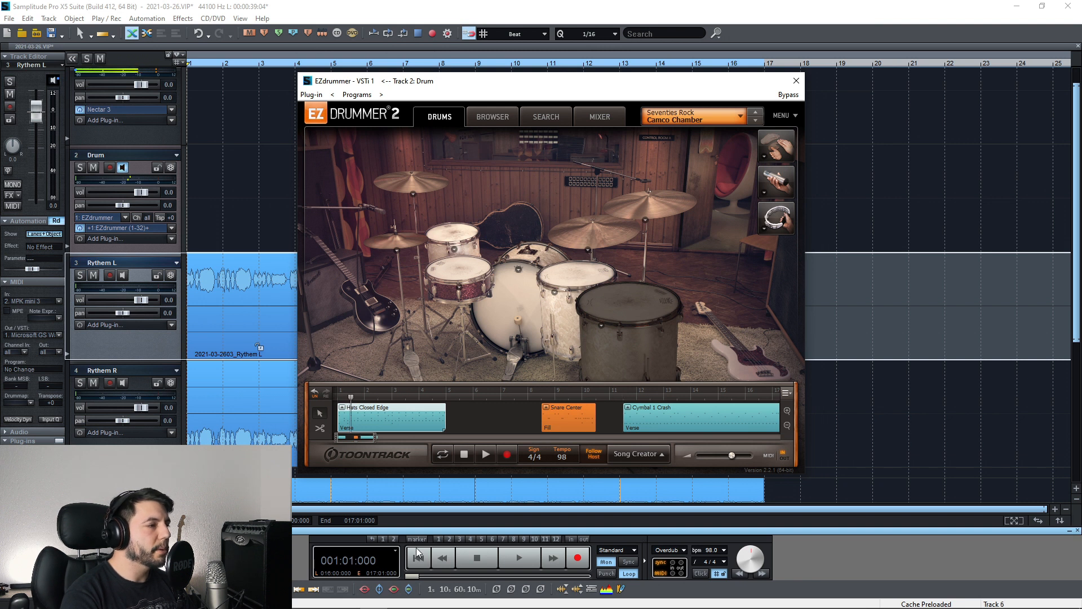
key(space)
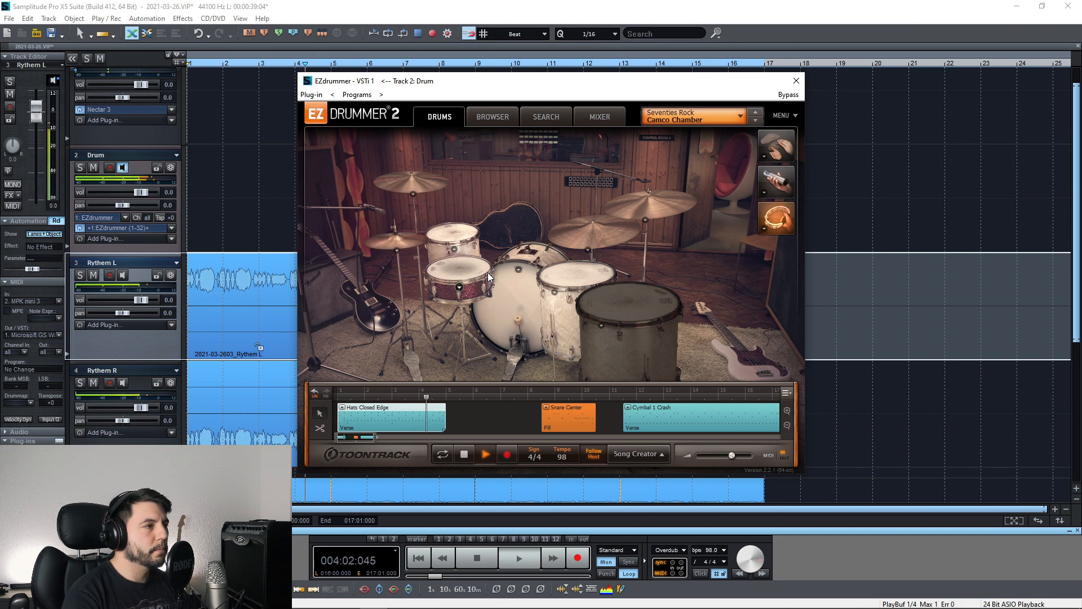
key(space)
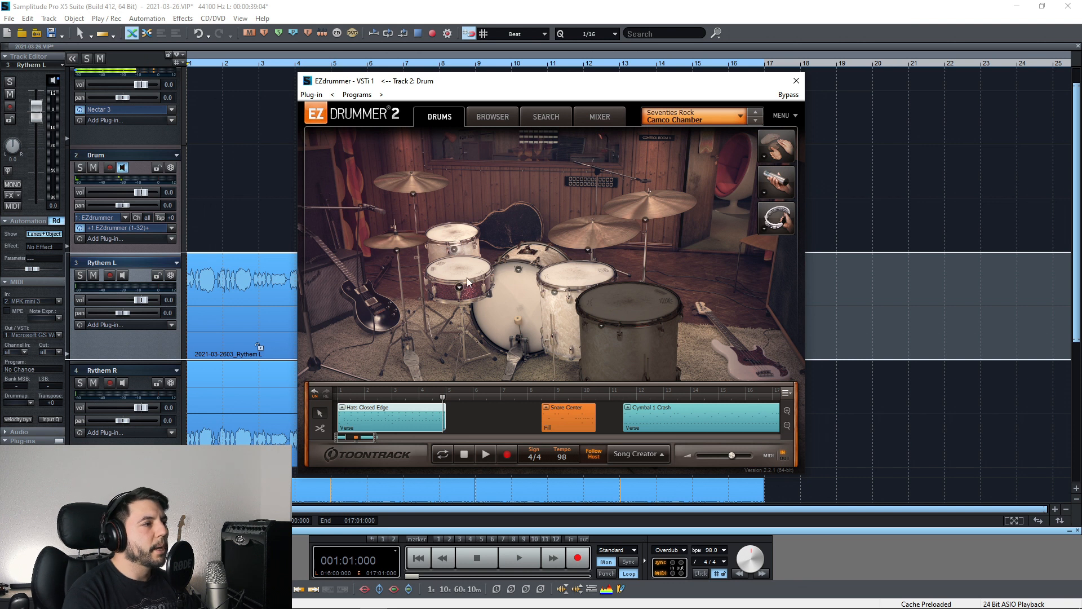
Raise the Kick Amount of the first verse groove in Edit Play Style, play it with the song, and leave the editor.
click(509, 306)
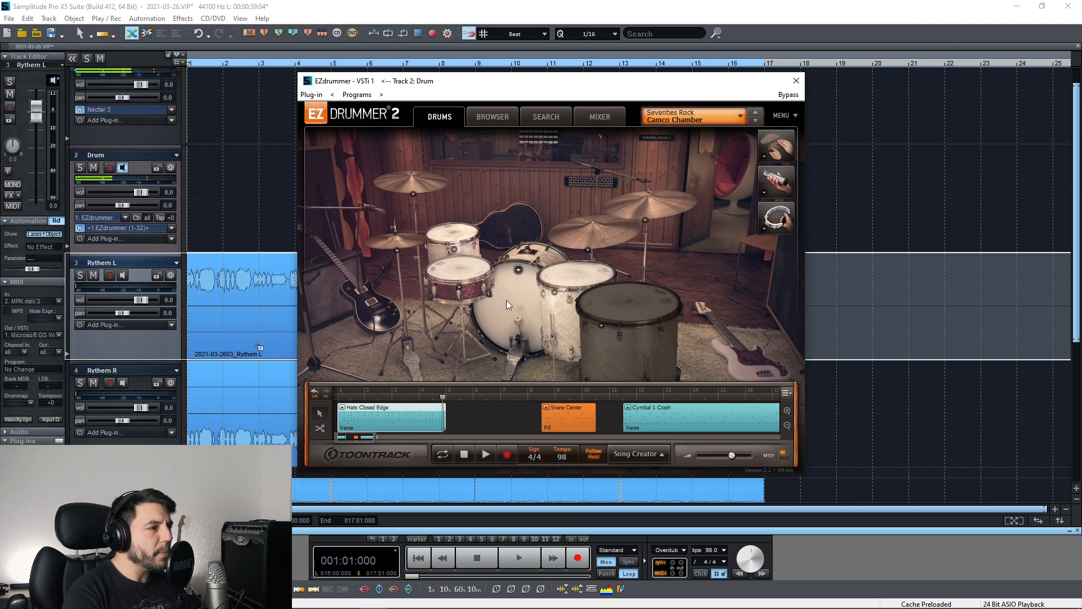
double_click(393, 416)
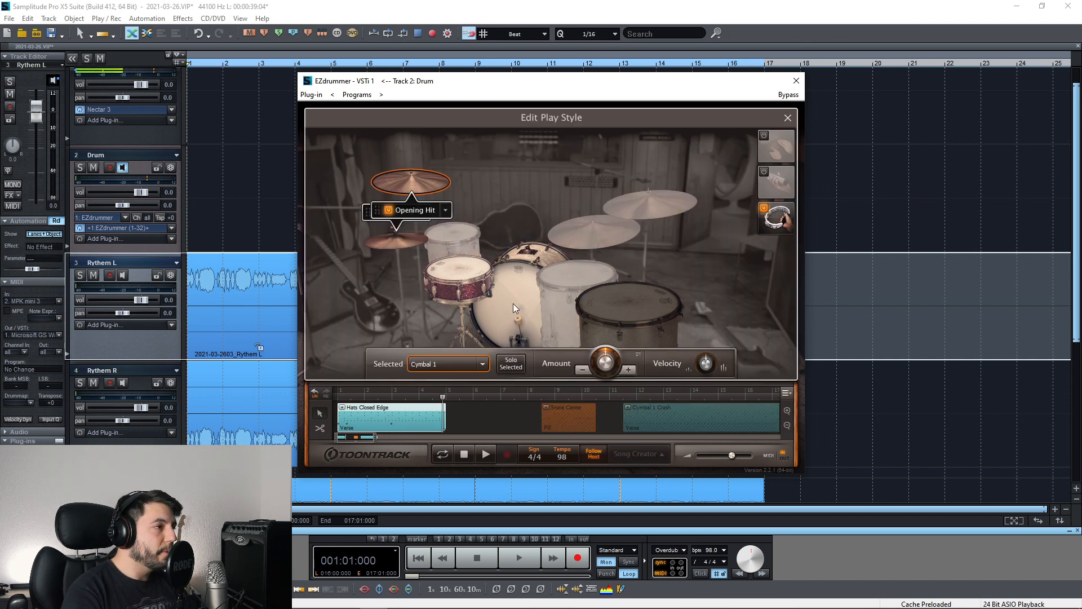
click(630, 370)
click(629, 370)
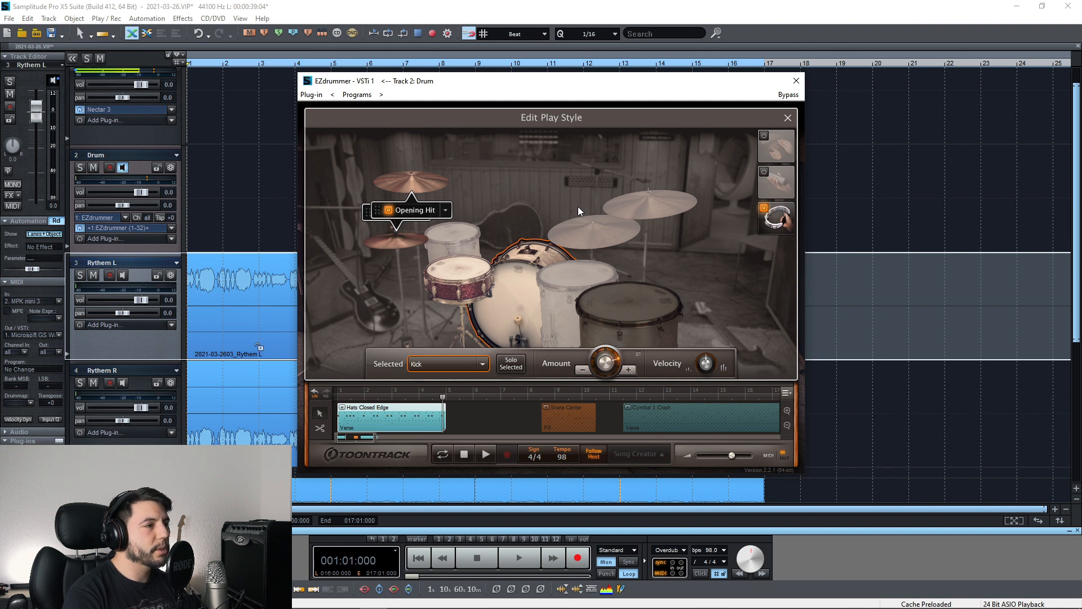
key(space)
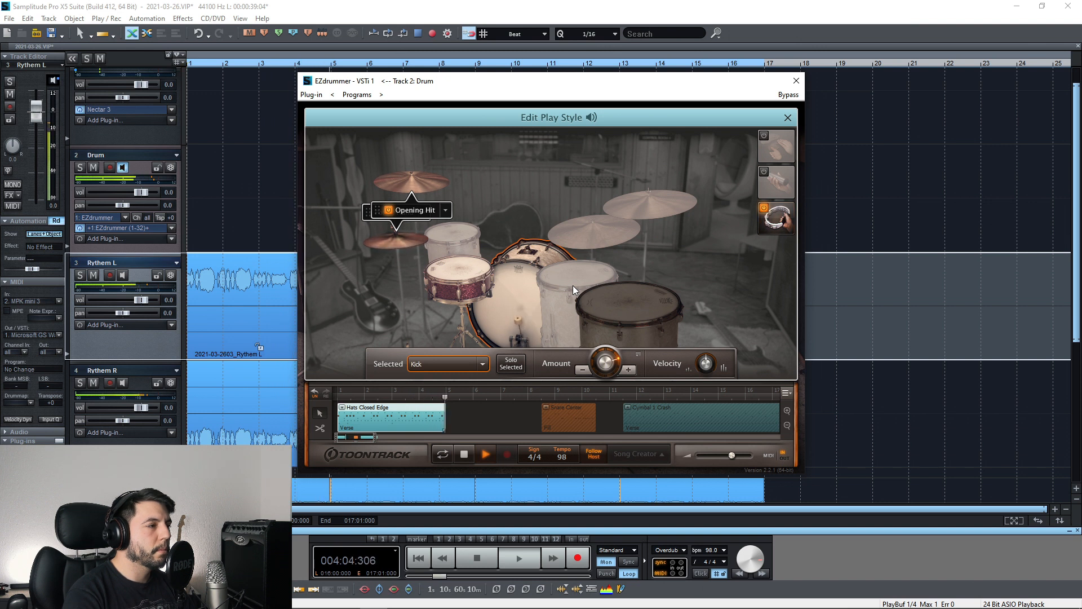
key(space)
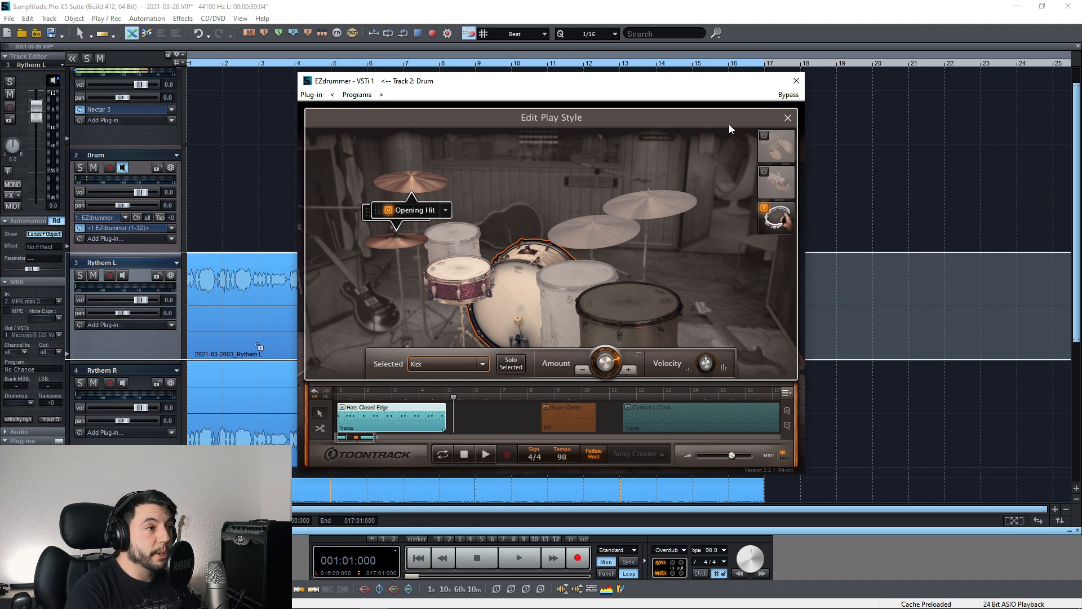
click(788, 118)
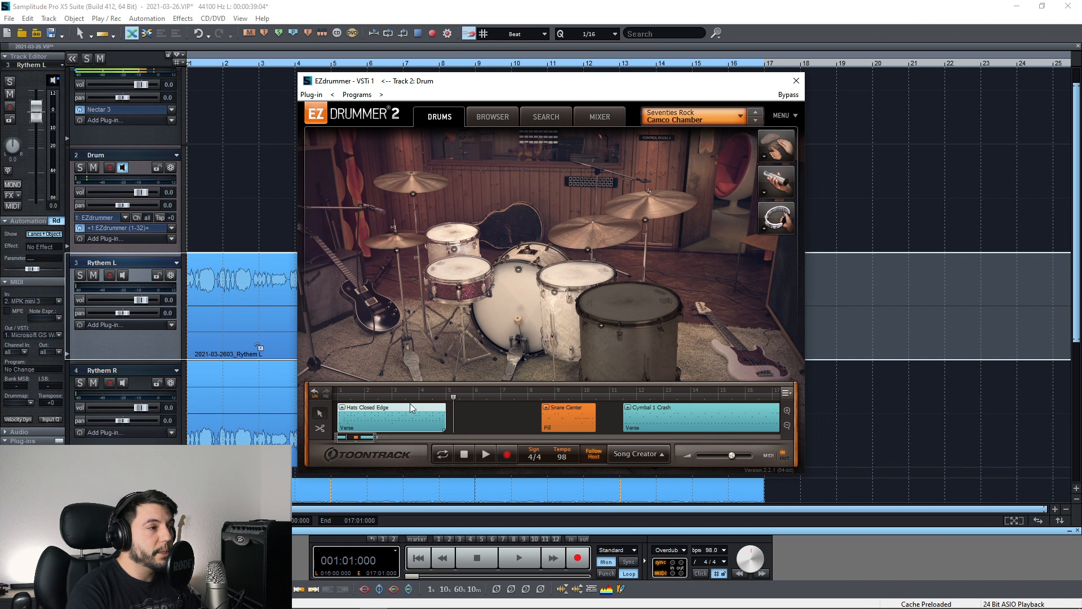
Add the edited Hats Closed Edge verse groove to User MIDI and preview it in the groove browser.
right_click(385, 420)
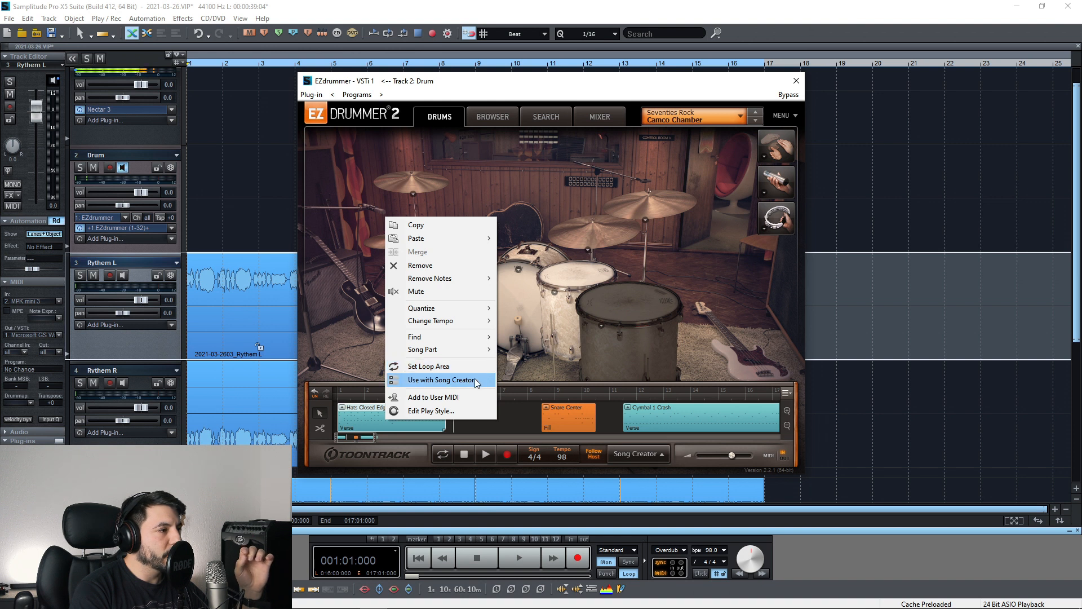
click(469, 395)
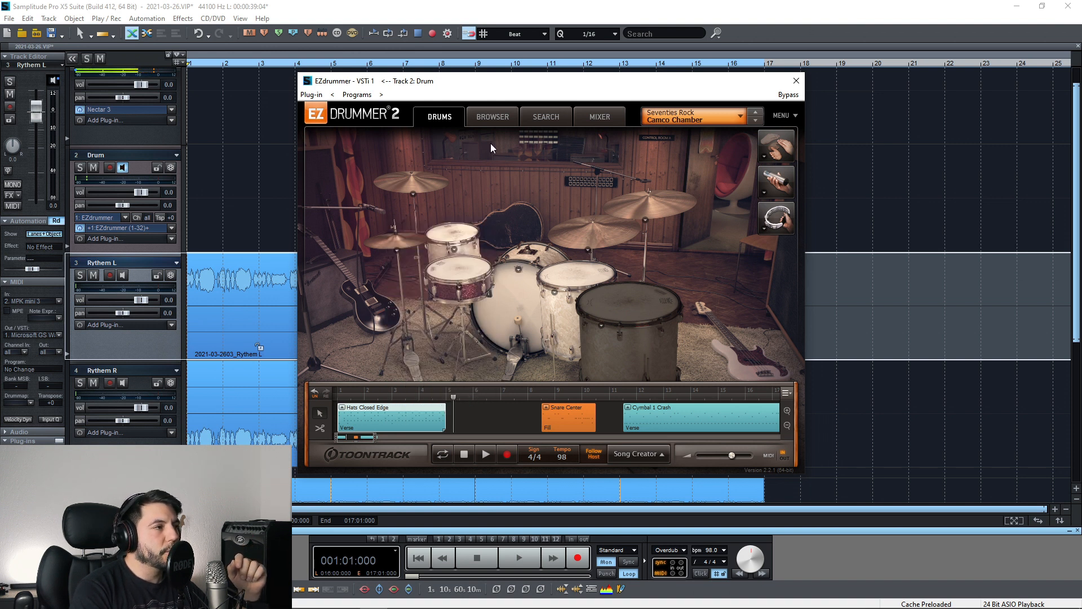
click(495, 116)
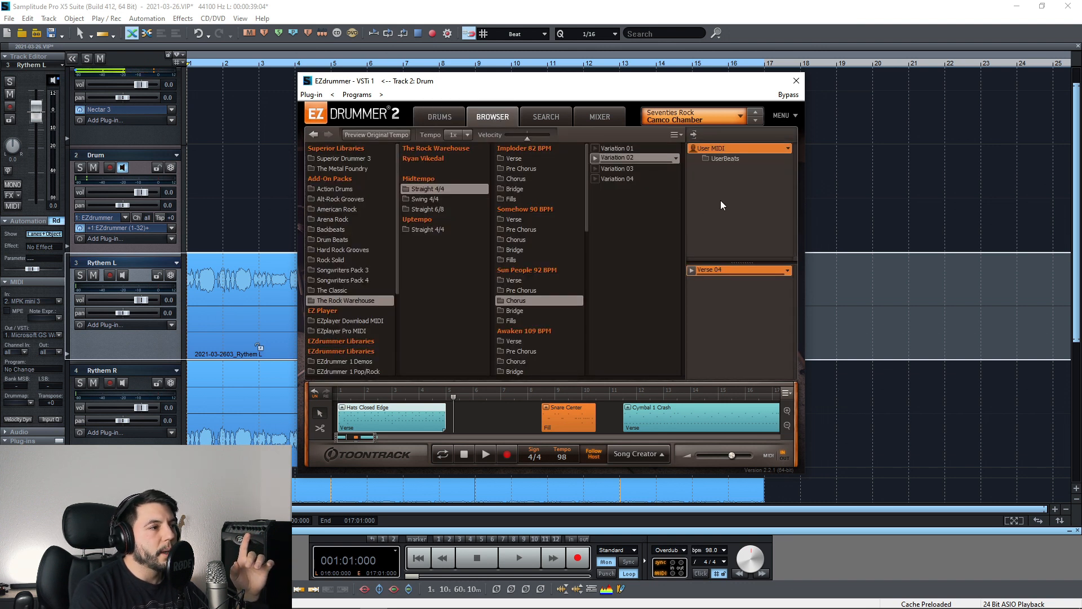
click(692, 270)
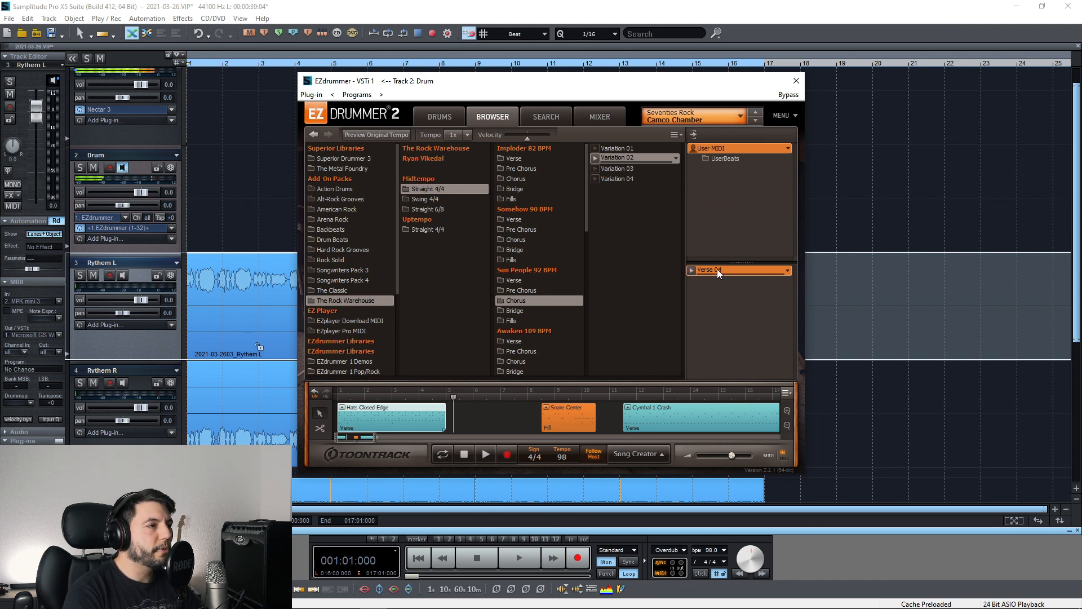
Rename the saved User MIDI groove as PreChorus1.
right_click(717, 269)
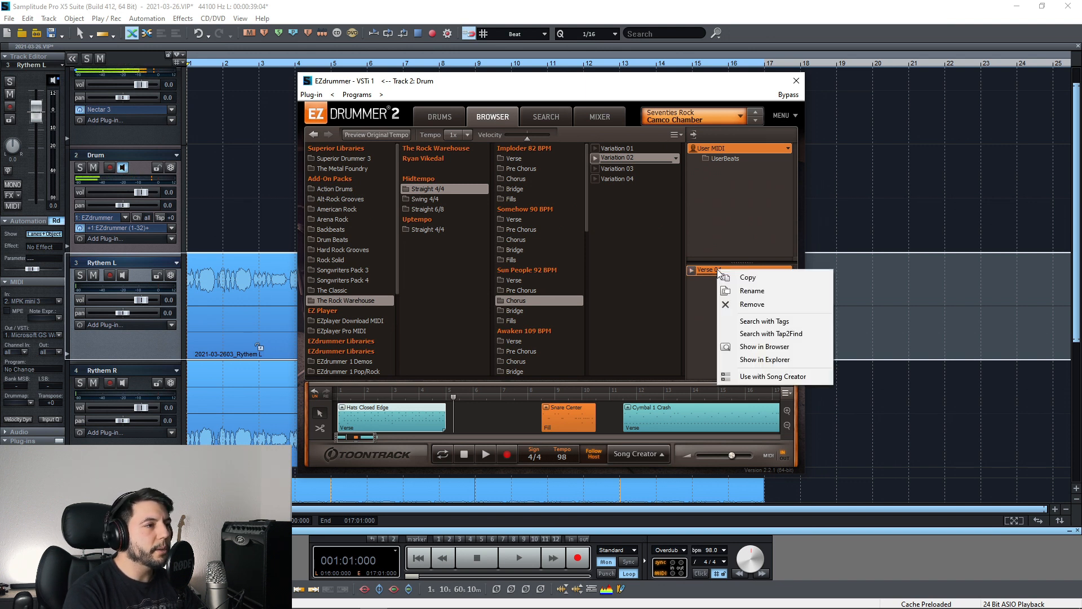
click(761, 290)
text(PreChorus)
click(516, 557)
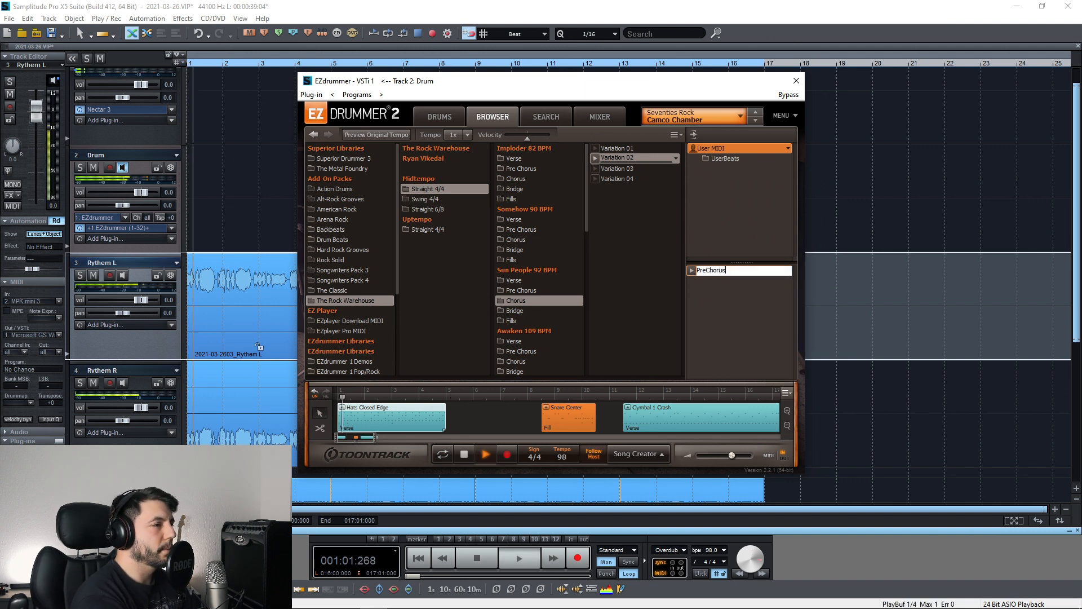
click(489, 552)
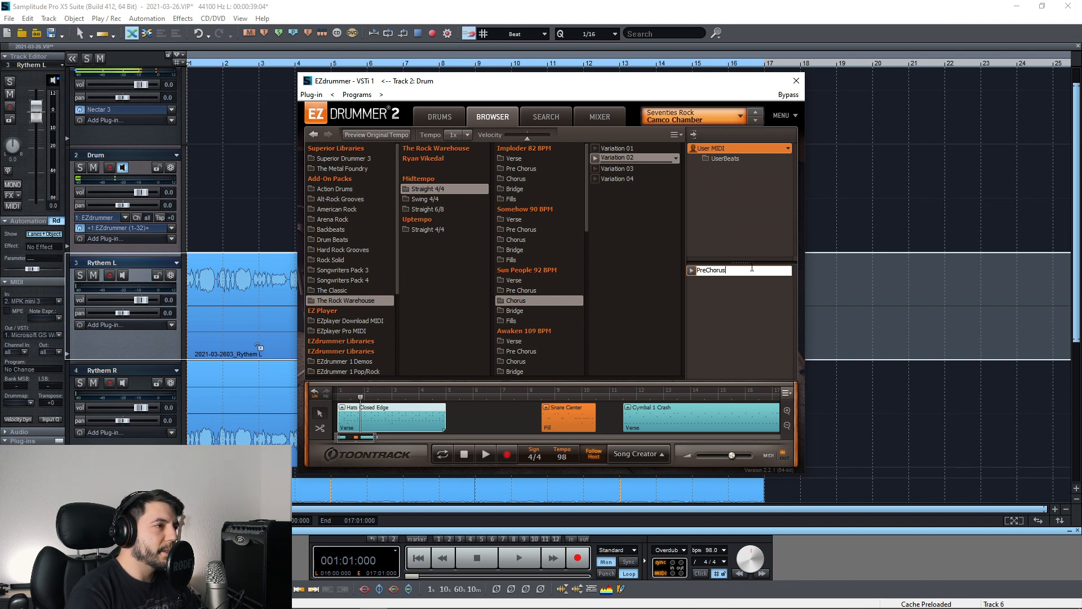
text(1)
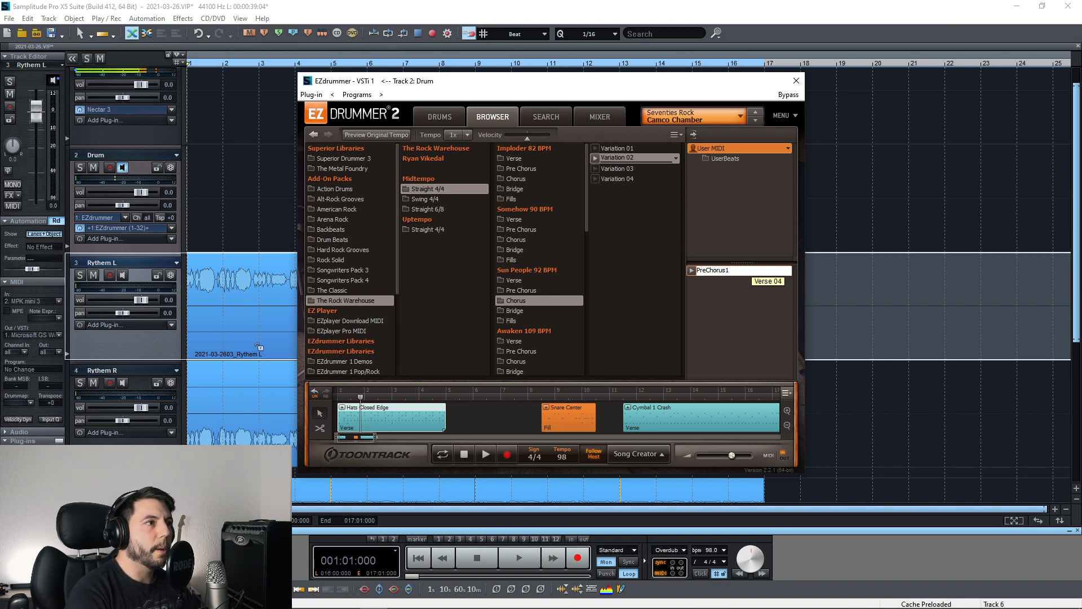
key(Return)
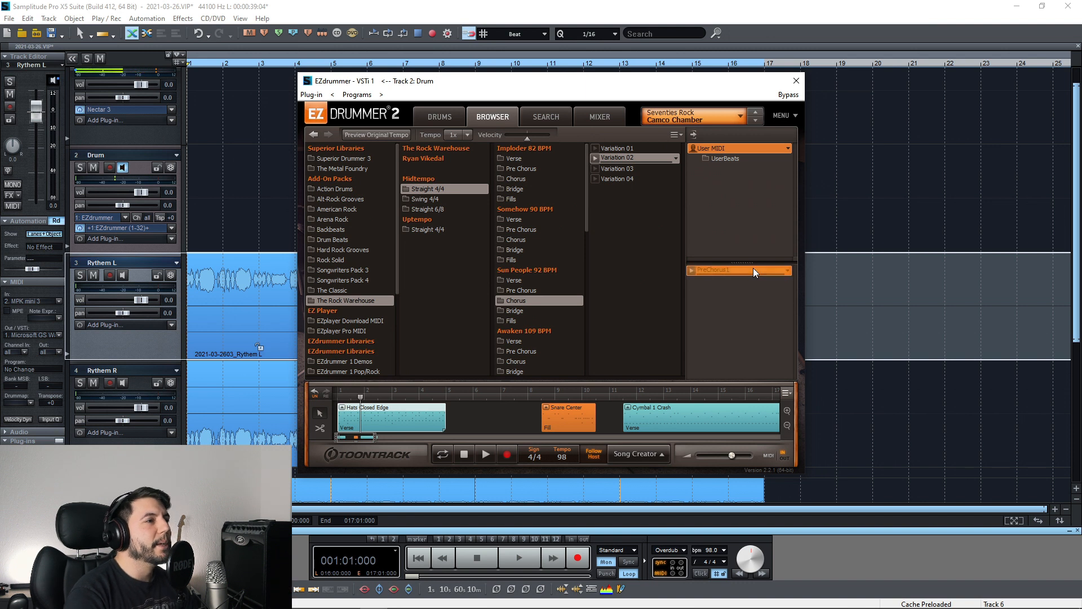
Create a User MIDI subfolder named ClassicRock.
right_click(739, 149)
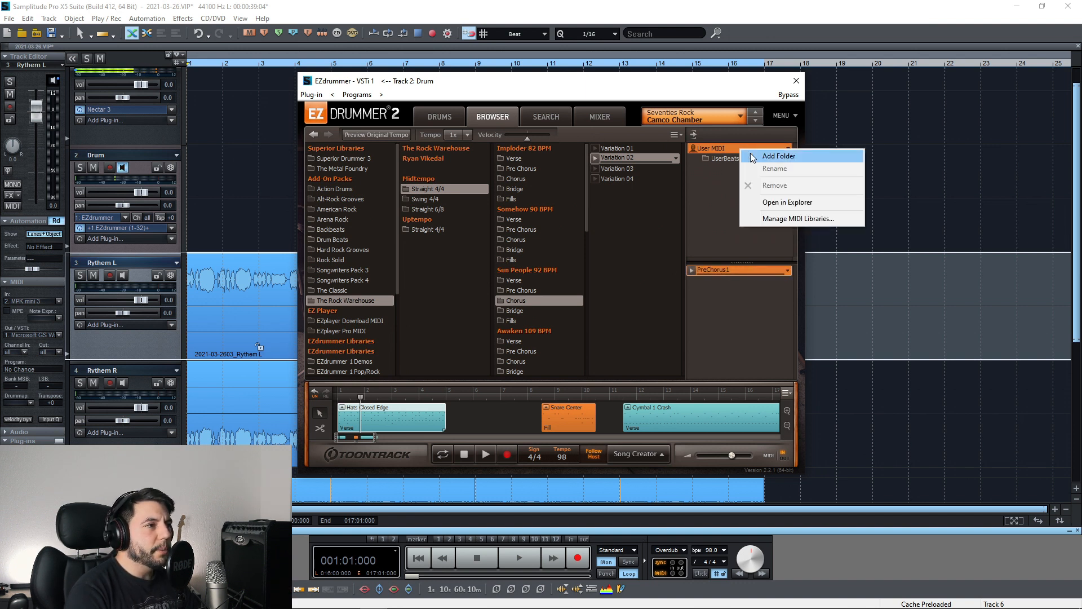
click(799, 158)
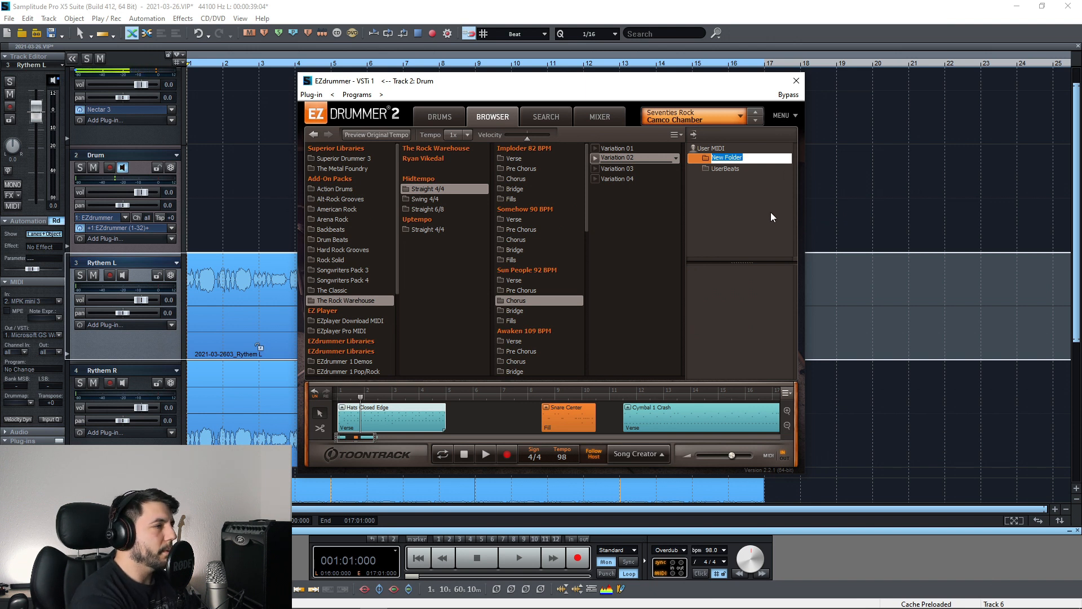
text(ClassicRock)
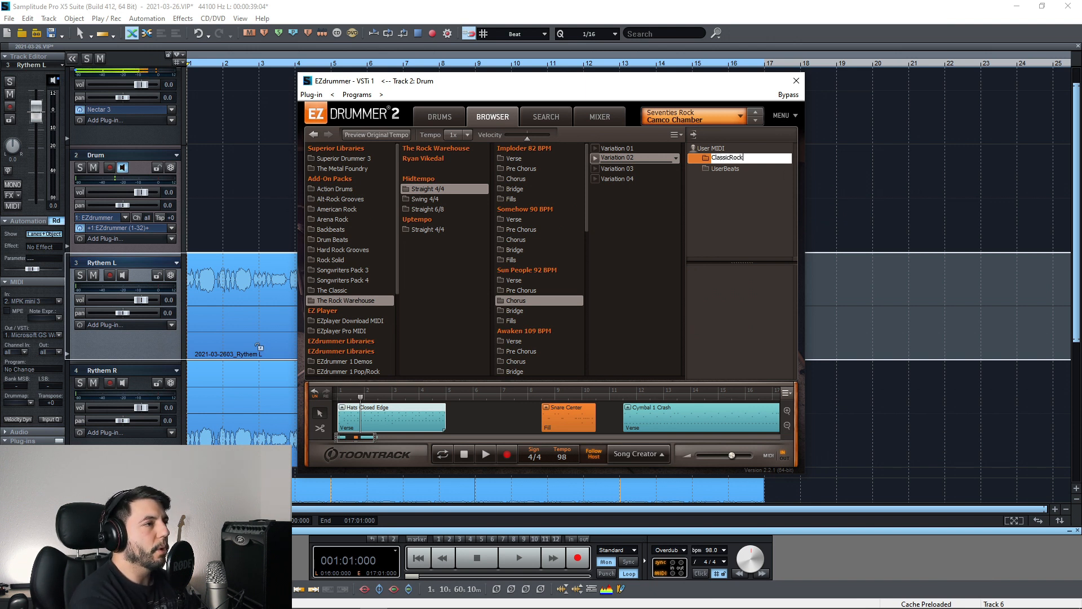
key(Return)
Move the PreChorus1 groove into the ClassicRock folder and open that folder.
click(717, 148)
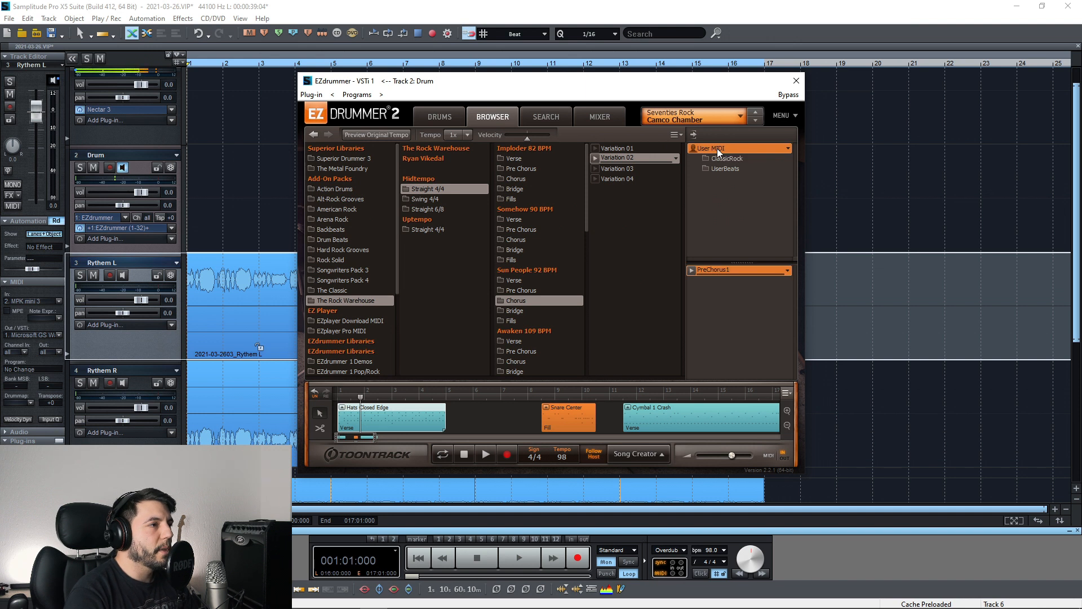
drag(731, 271, 731, 159)
click(729, 159)
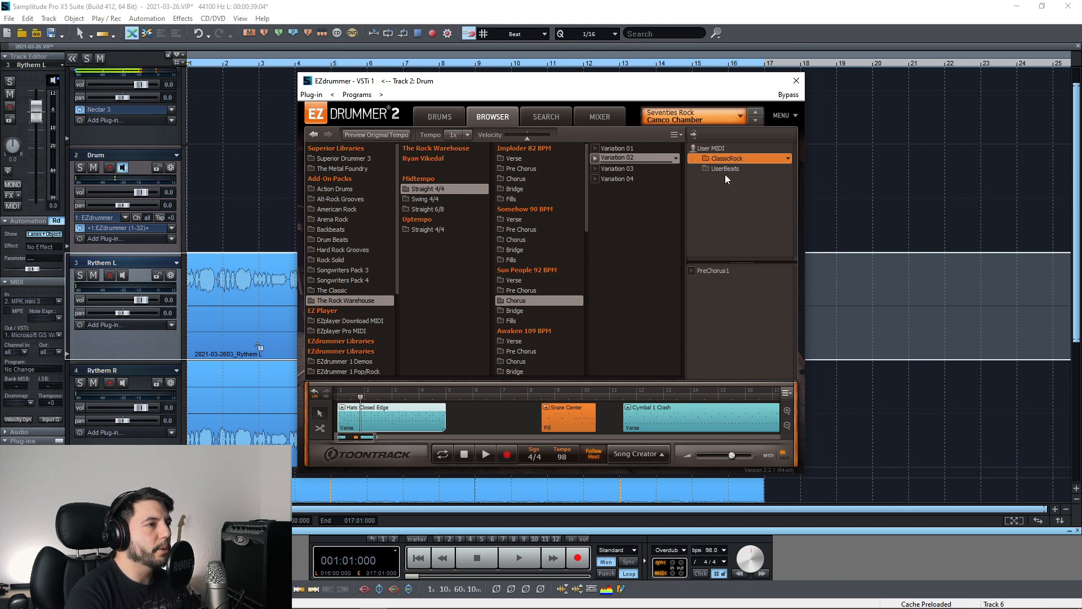